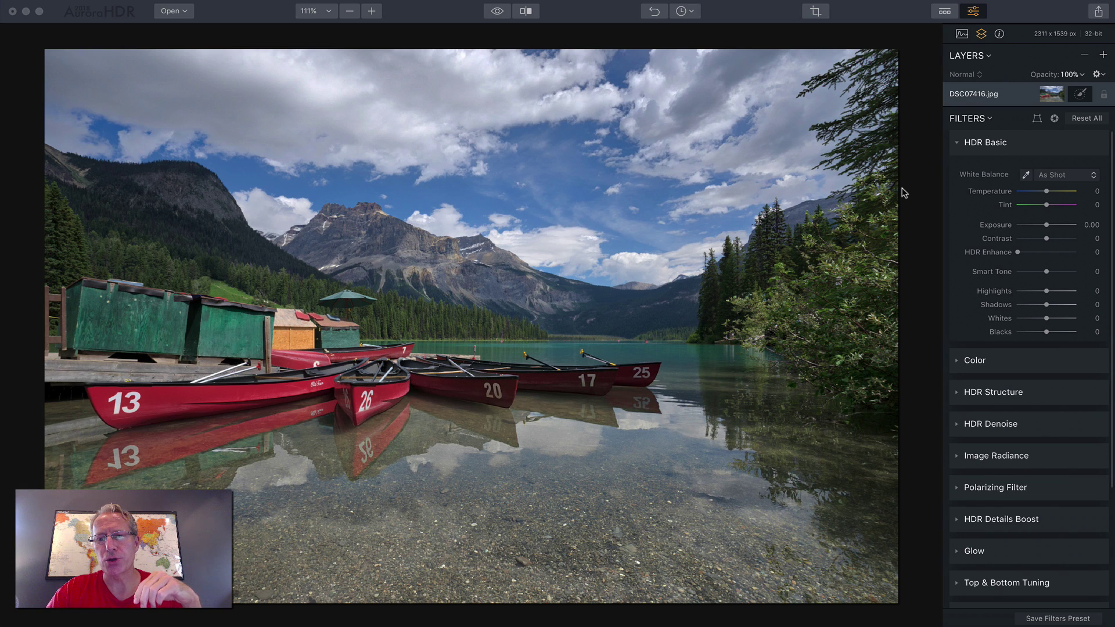
Activate the Aurora HDR editing window showing DSC07416.jpg
left_click(904, 192)
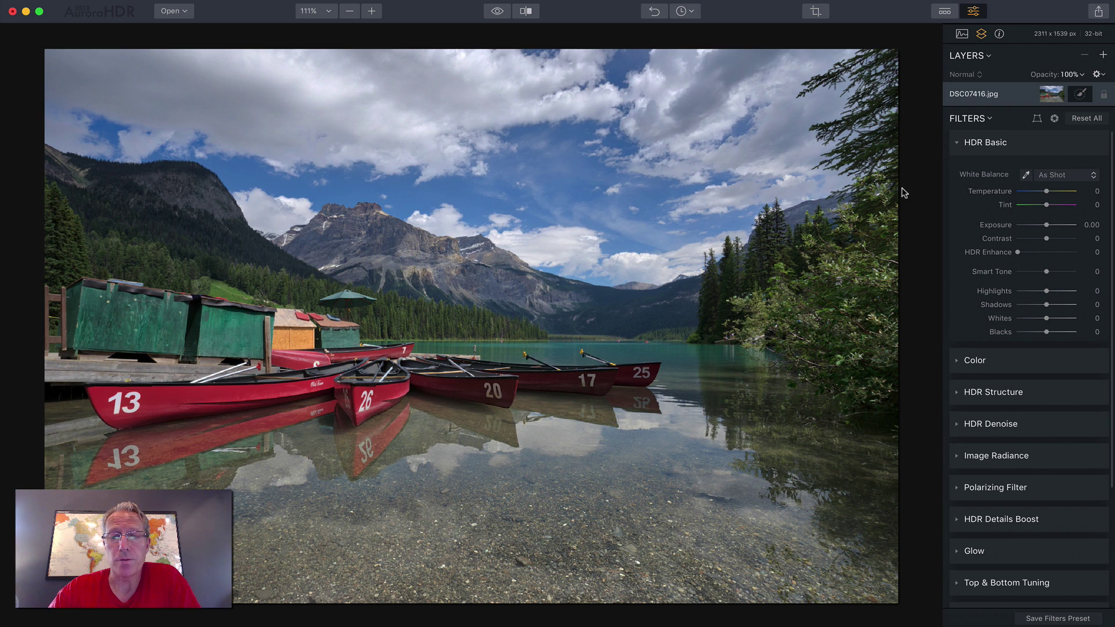
Collapse HDR Basic, hide the layers section, and briefly show then hide the presets strip
left_click(1022, 144)
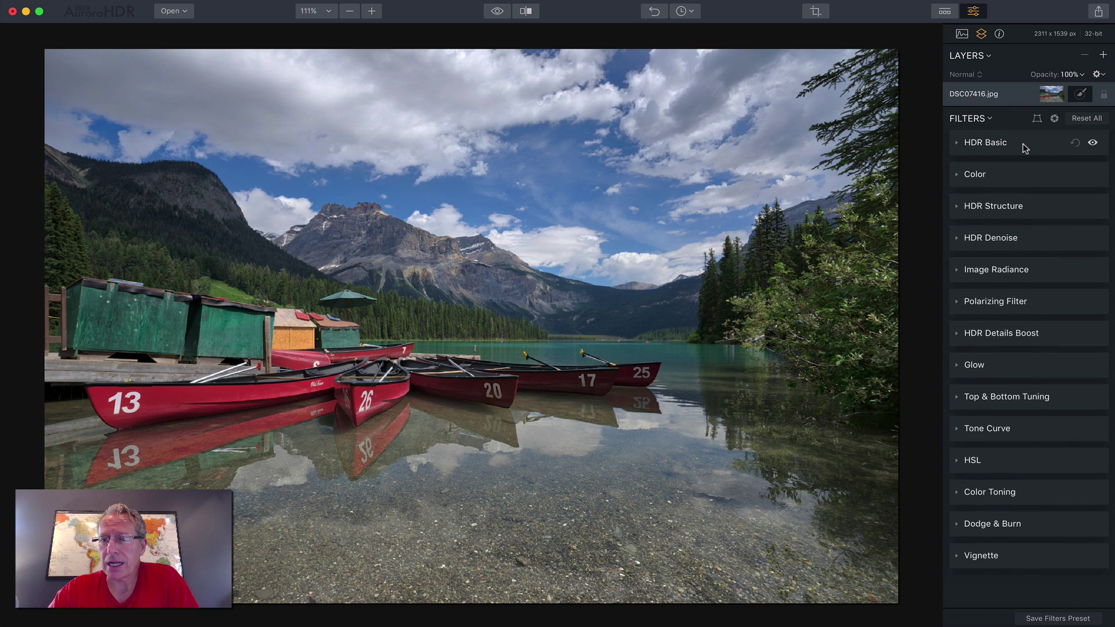
left_click(979, 33)
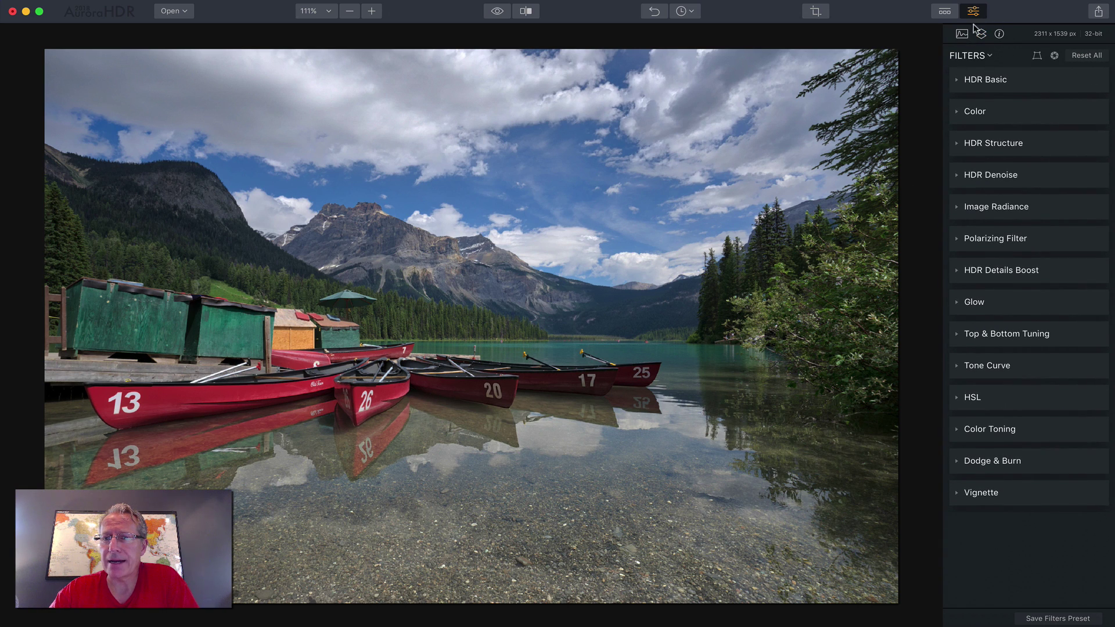
left_click(938, 12)
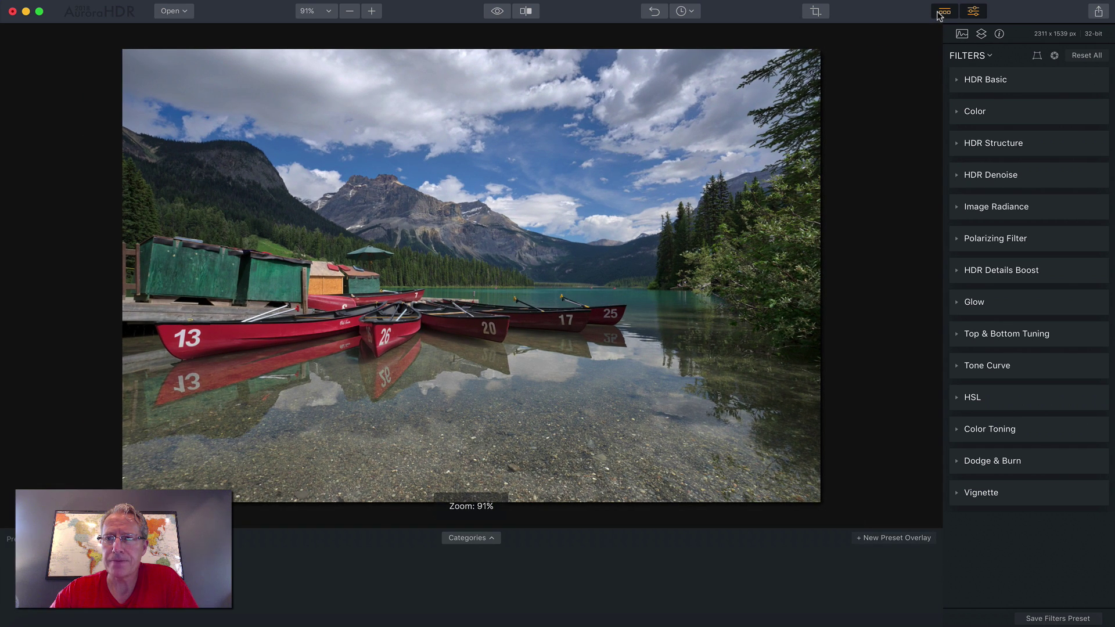
left_click(938, 12)
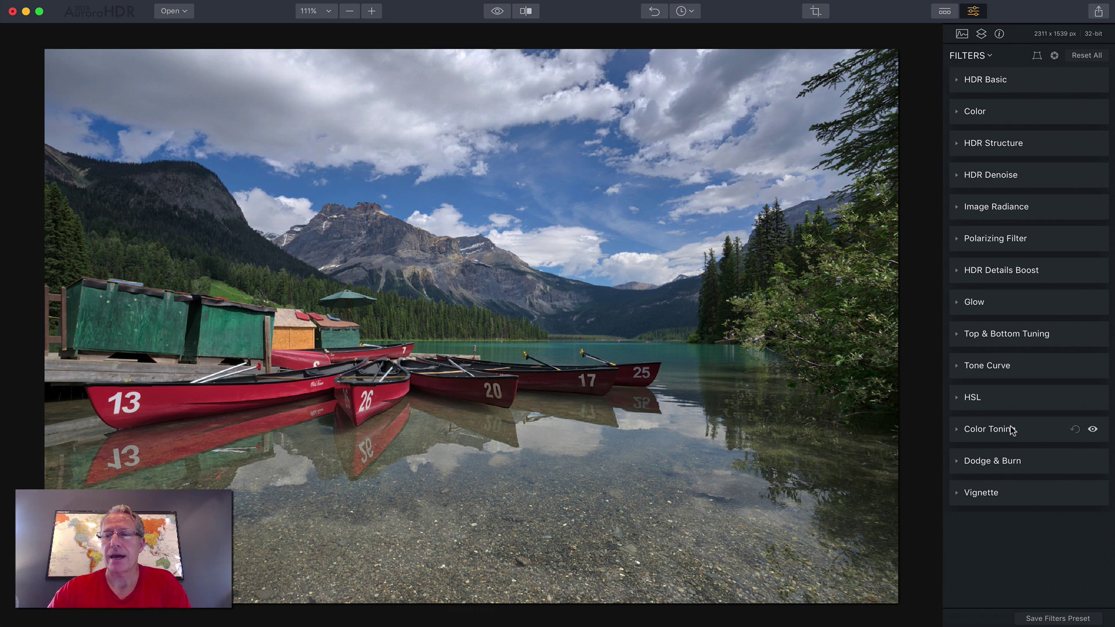
Show the histogram, toggle the shadow and highlight clipping warnings on and off, then hide it
left_click(959, 34)
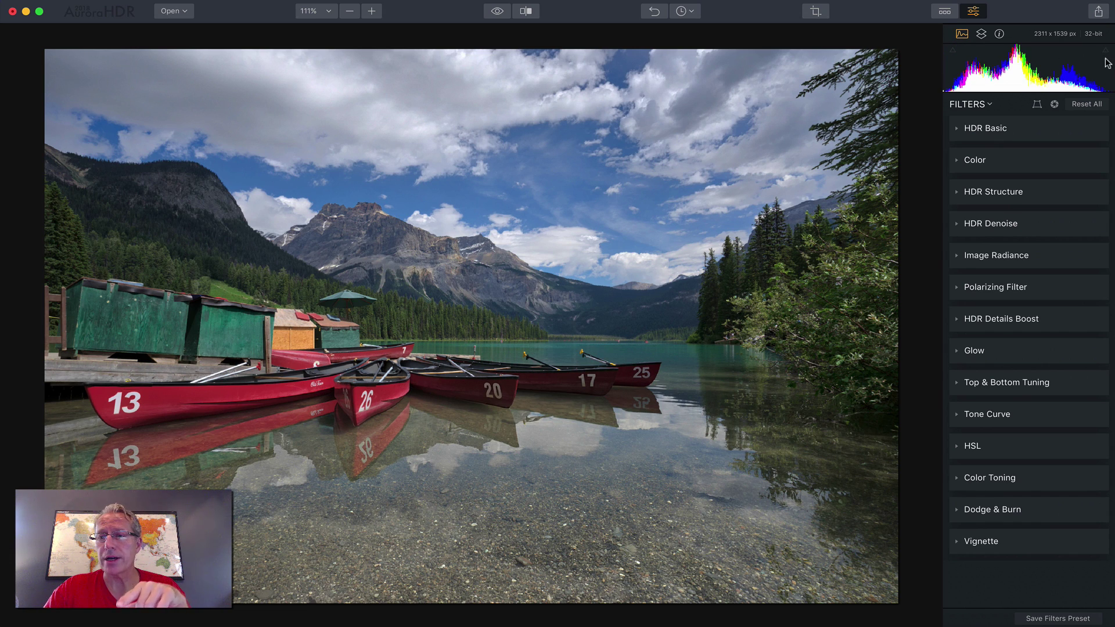
left_click(952, 51)
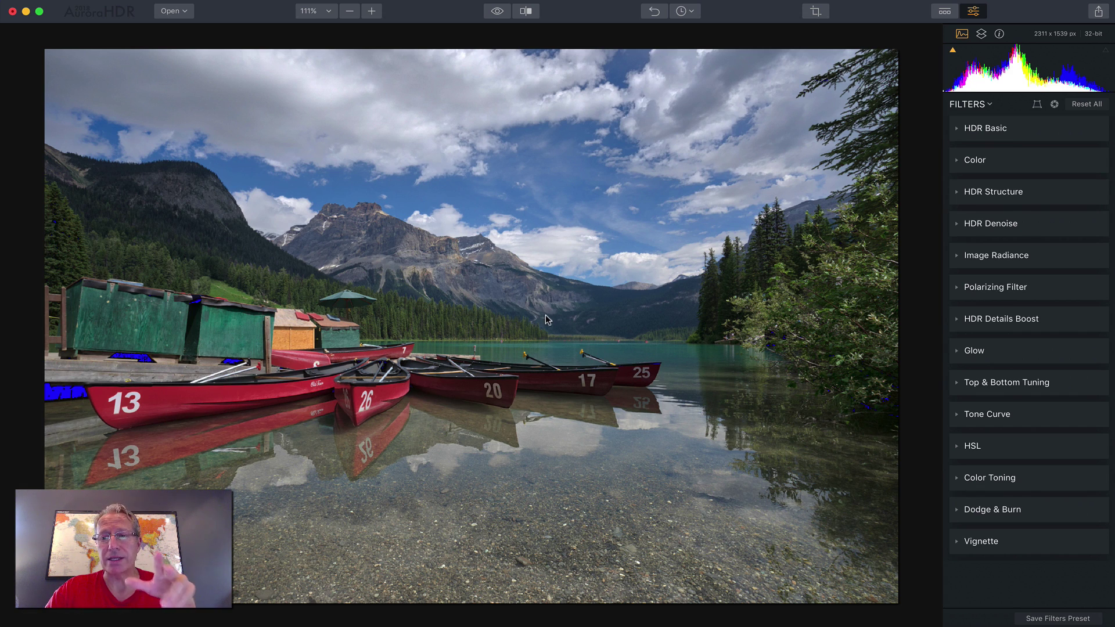
left_click(1104, 52)
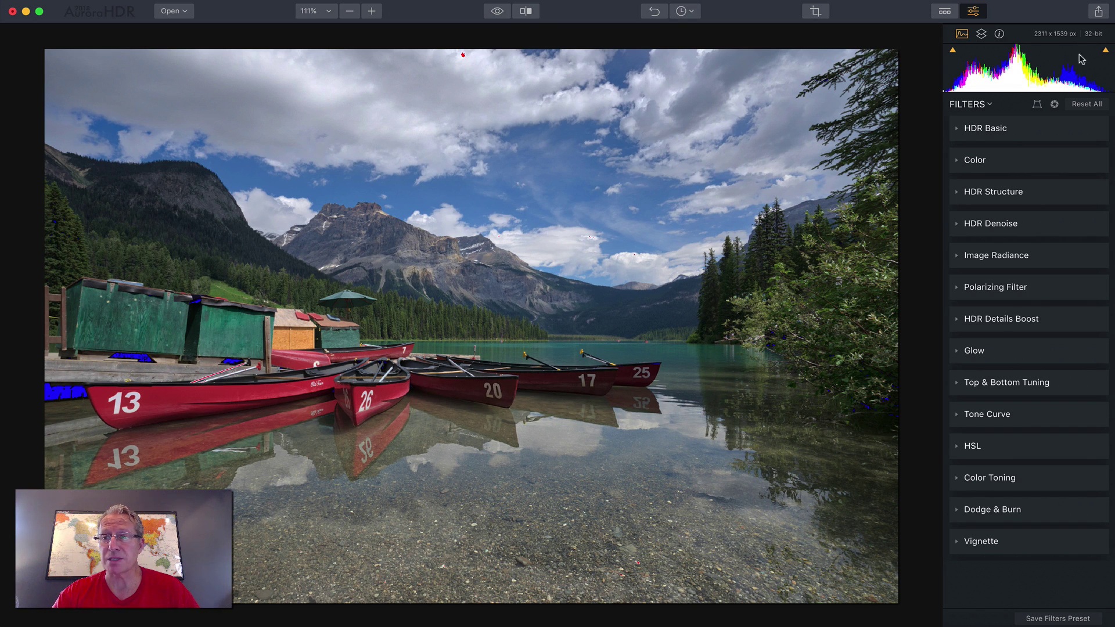
left_click(1105, 49)
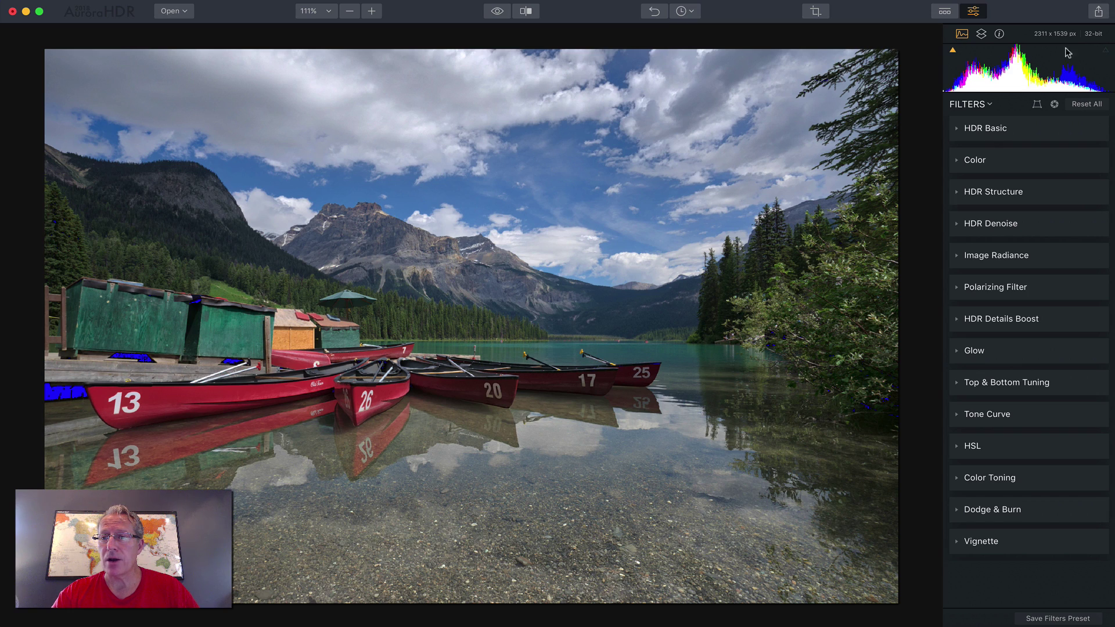
left_click(950, 51)
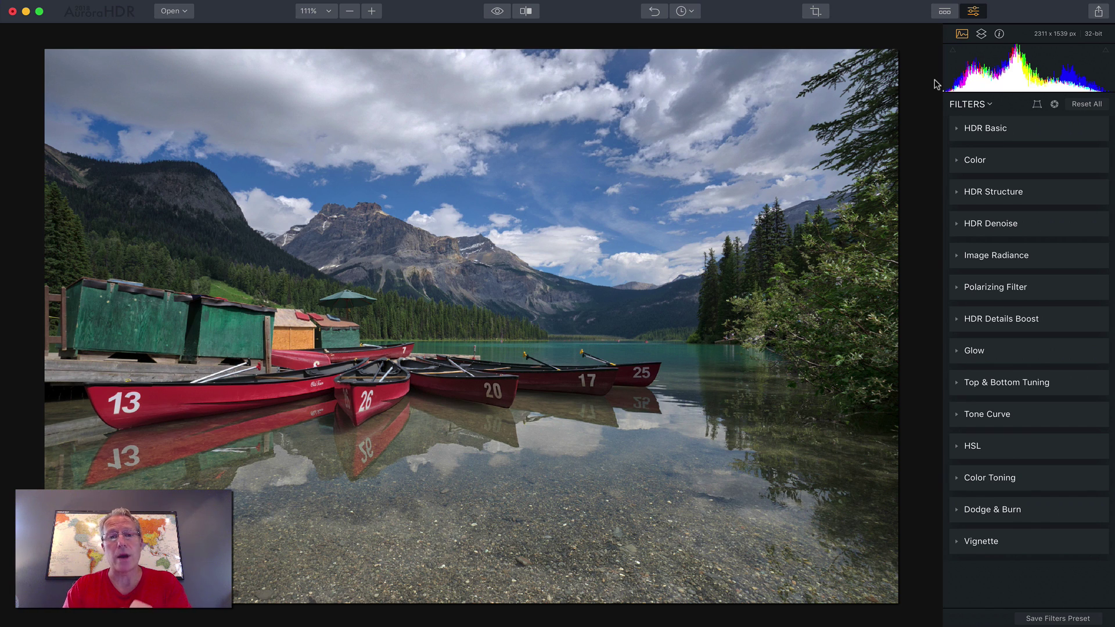
left_click(960, 35)
Show the photo's exposure and lens information, then hide it again
left_click(999, 34)
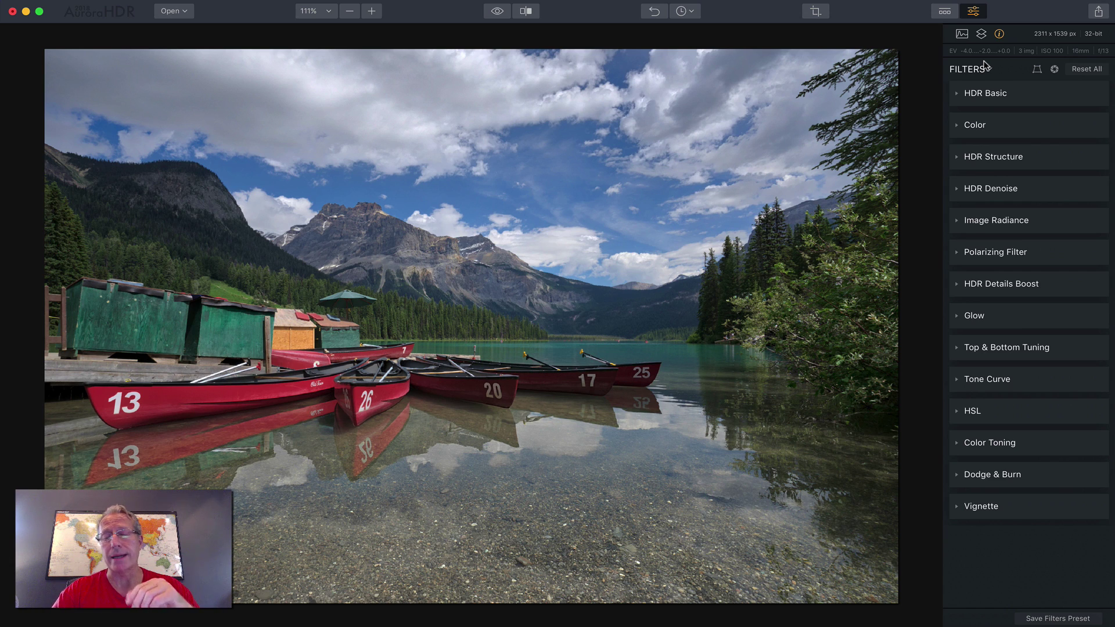
left_click(998, 35)
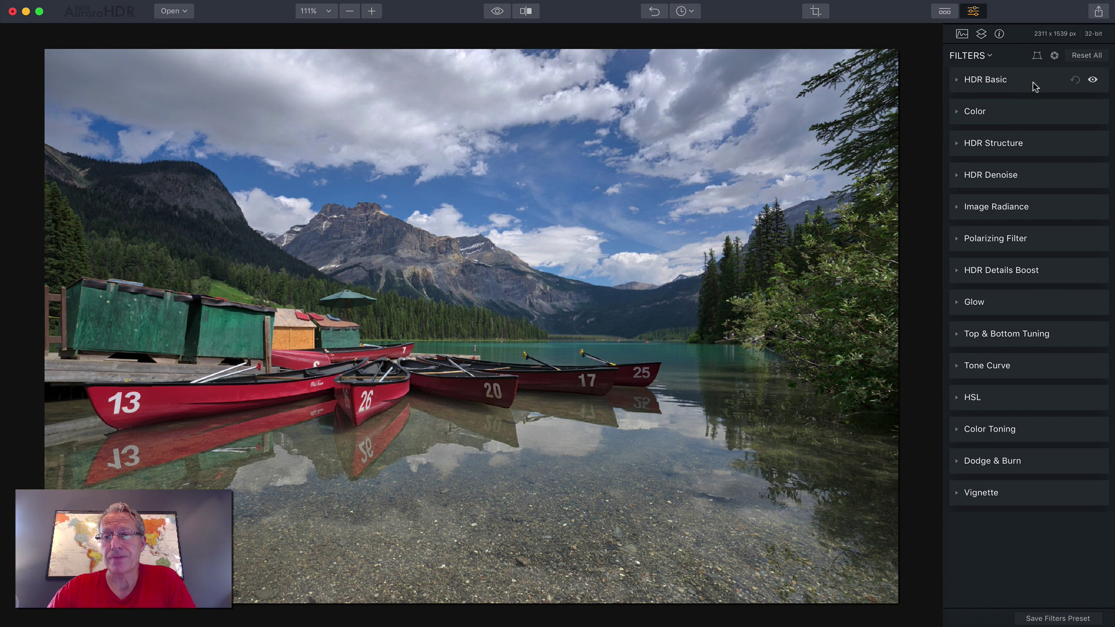
Reset All Filters from the FILTERS menu and expand the HDR Basic settings
left_click(983, 55)
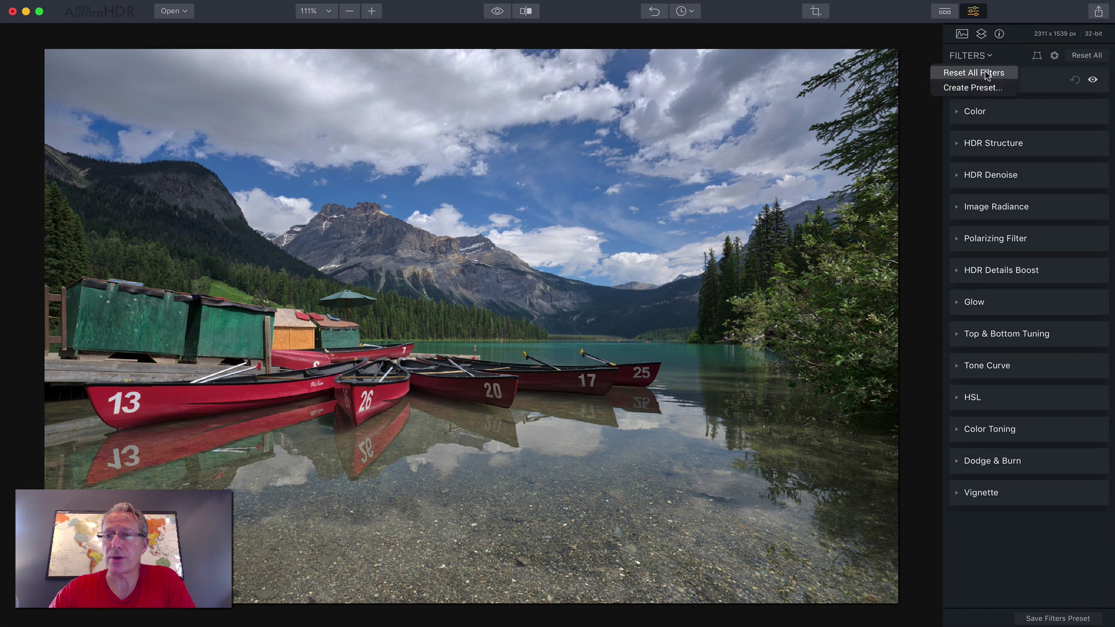
left_click(985, 74)
left_click(1016, 79)
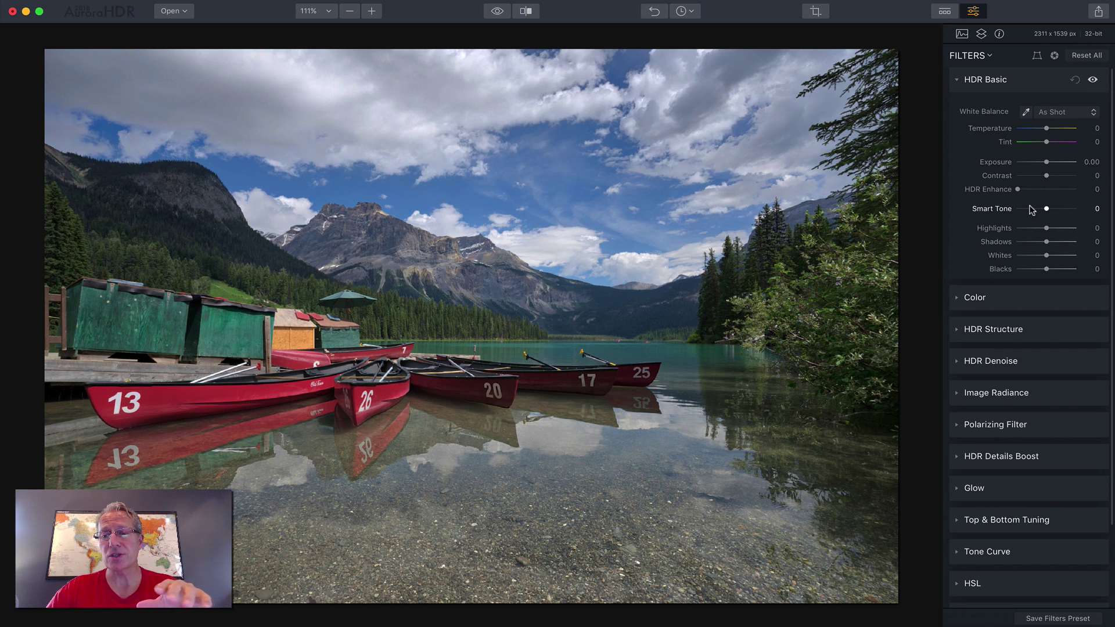
scroll(1020, 483, "down", 5)
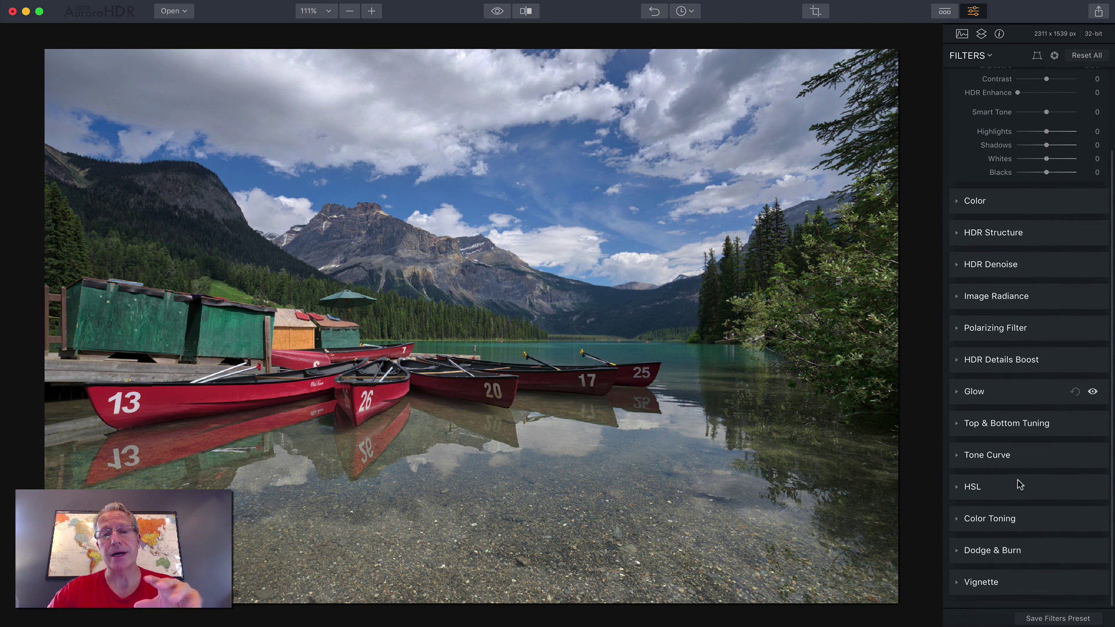
scroll(1020, 484, "up", 5)
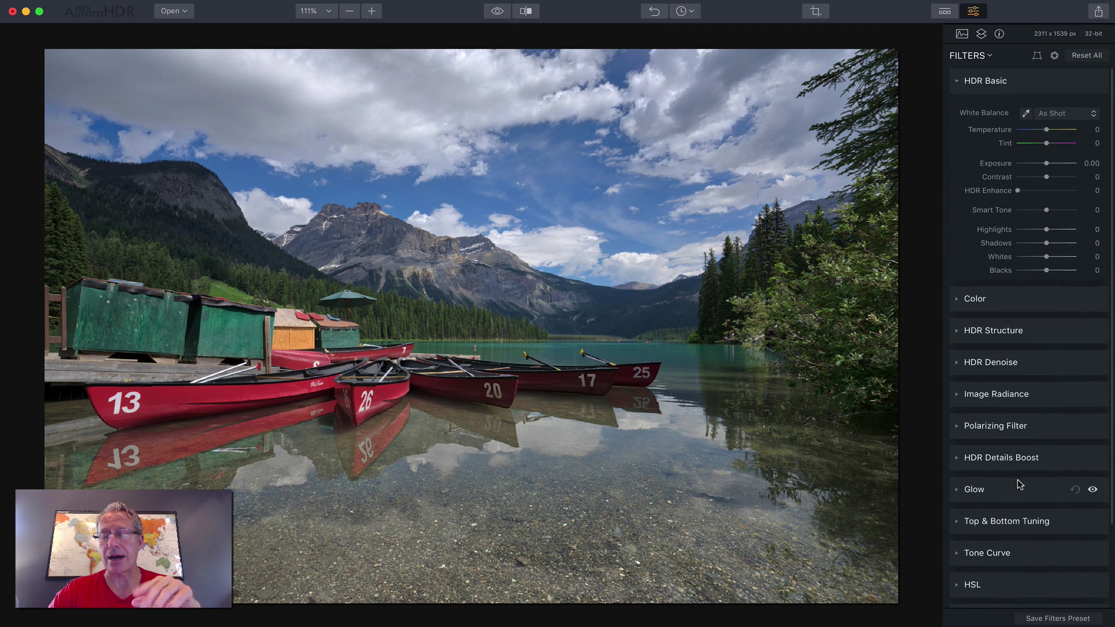
Try Shade and Flash white balance, reset to As Shot, and activate the neutral-point picker
left_click(1054, 113)
left_click(1058, 151)
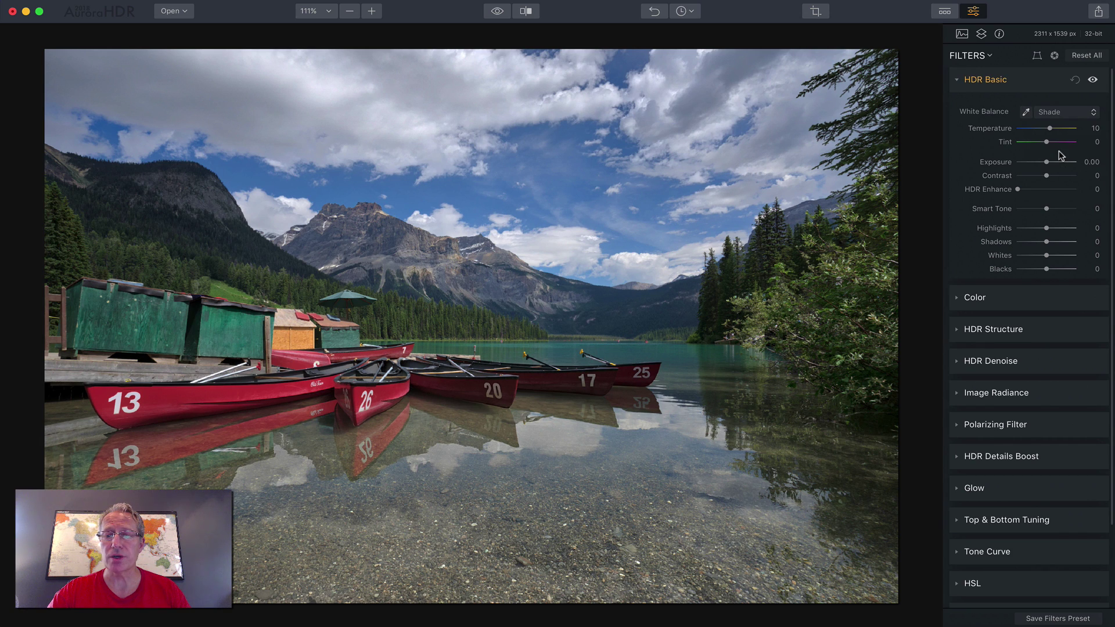
left_click(1057, 112)
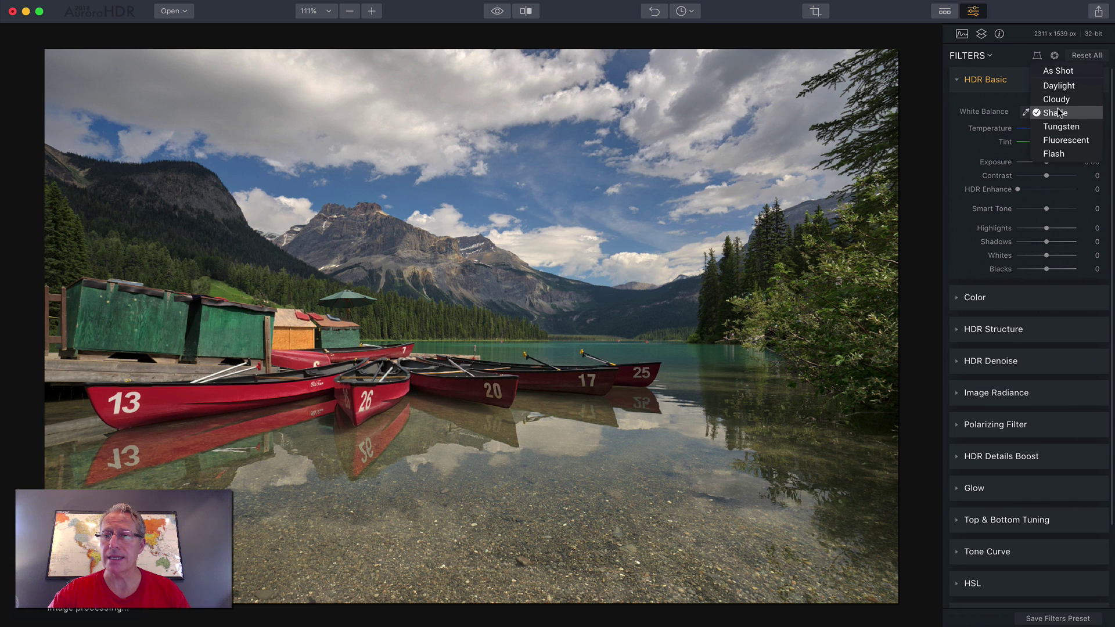
key("Down")
key("Down")
key("Down")
key("Return")
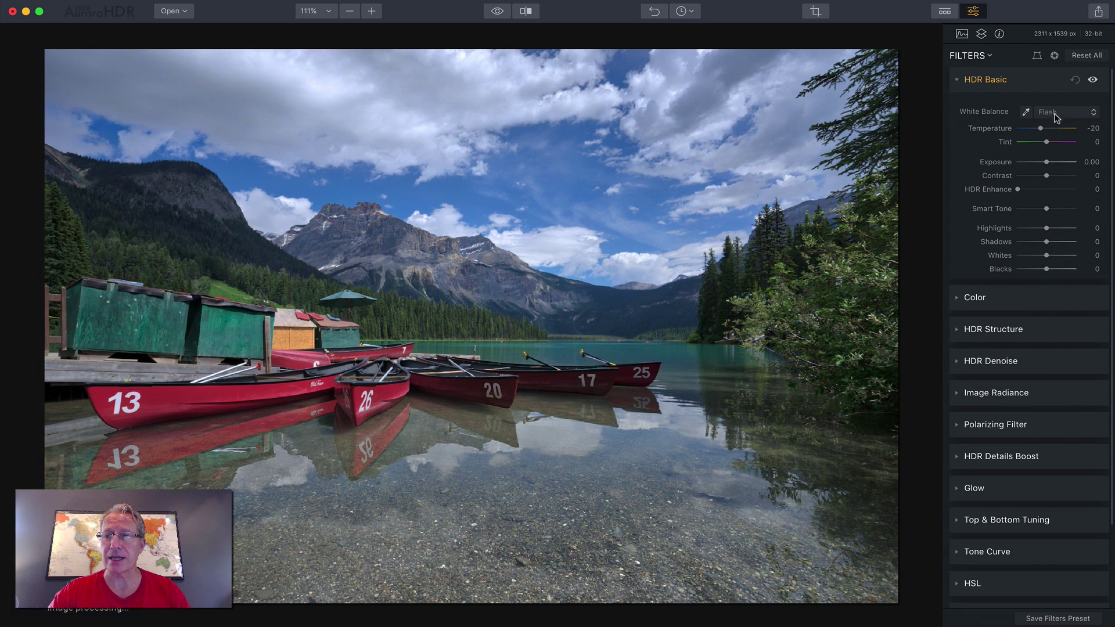
left_click(1075, 80)
left_click(1026, 112)
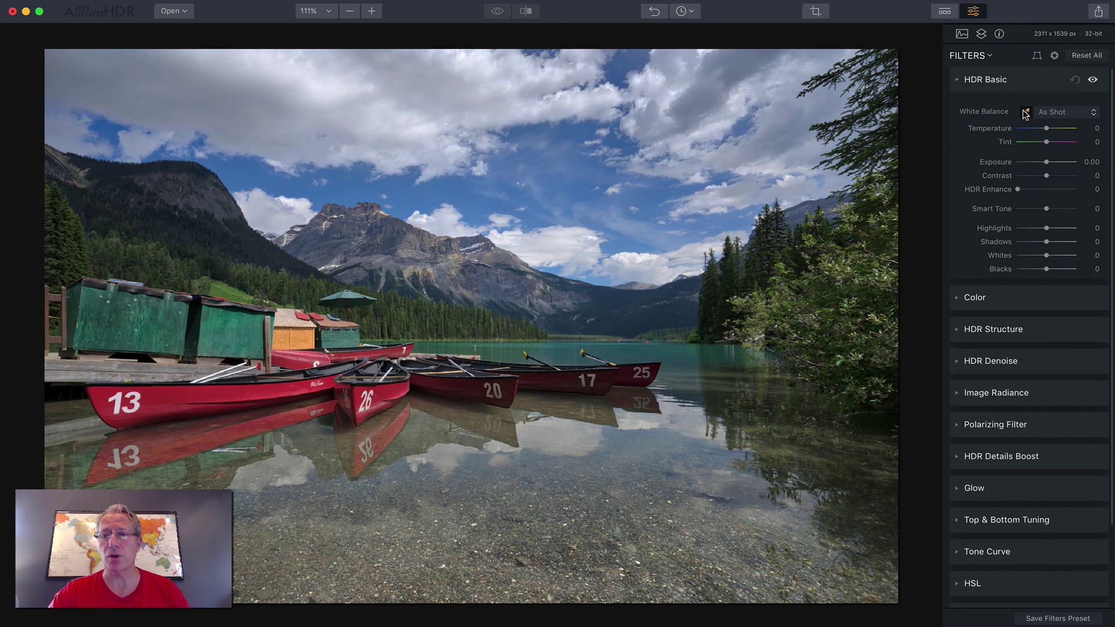
Sample a neutral grey point for white balance, then reset it to As Shot
left_click(478, 256)
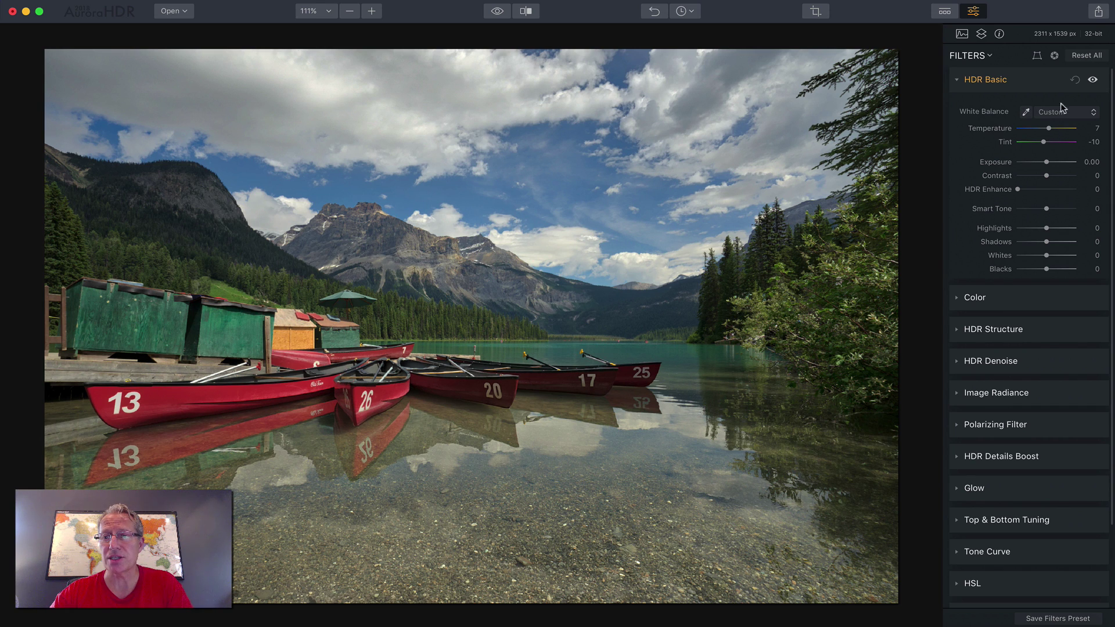
left_click(1074, 80)
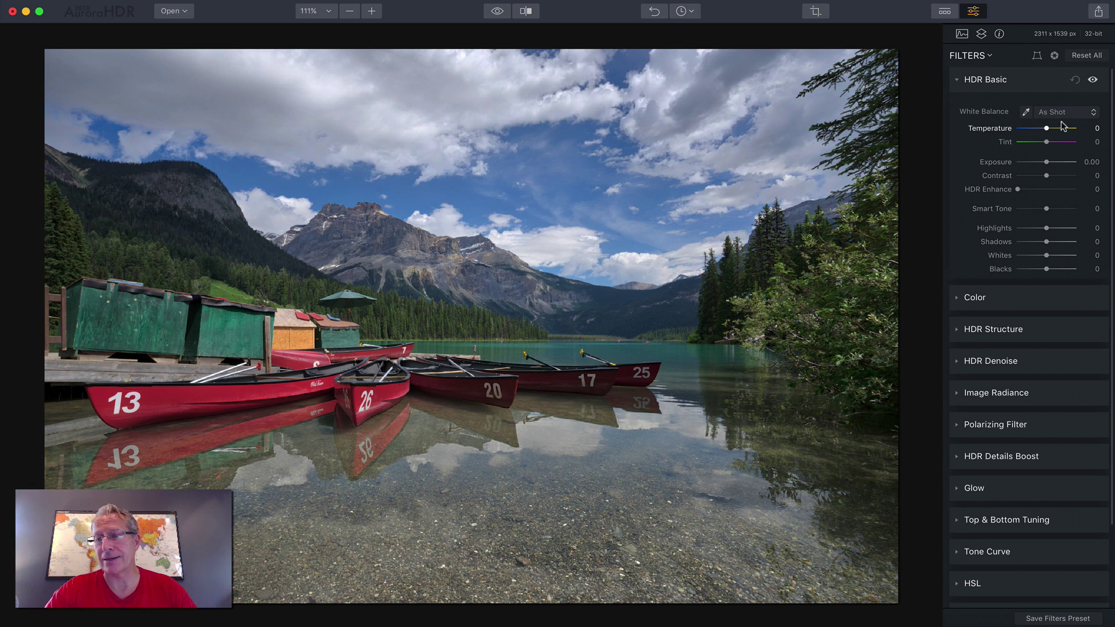
Set Temperature -12, Tint 3, Exposure back at 0, Contrast 50 and HDR Enhance 80
left_click_drag(1045, 129, 1045, 141)
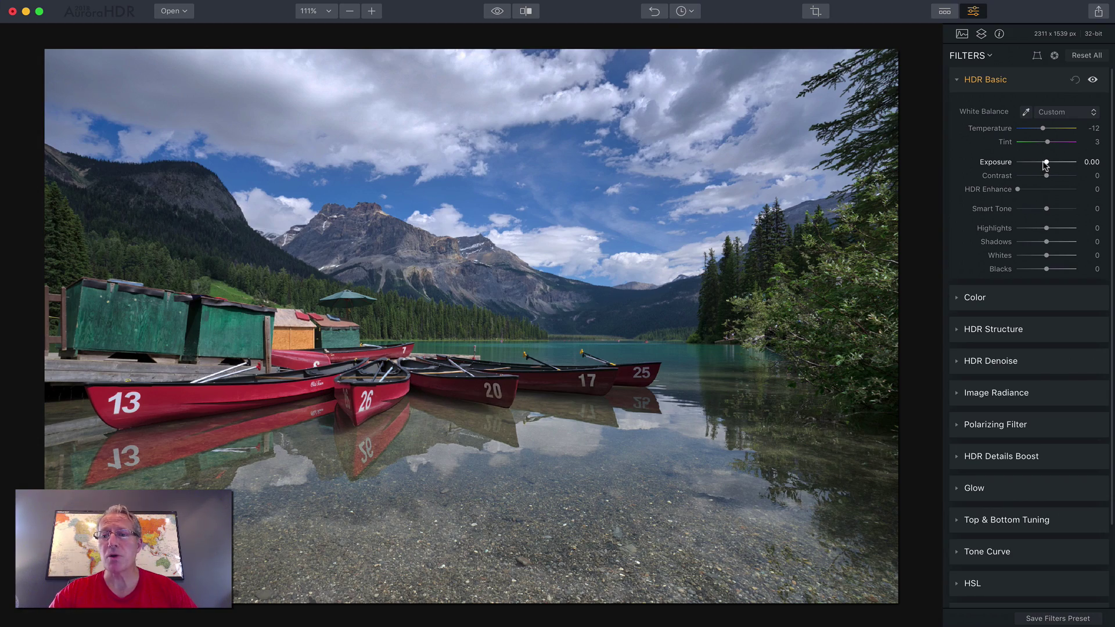
left_click_drag(1045, 164, 1039, 164)
double_click(1000, 165)
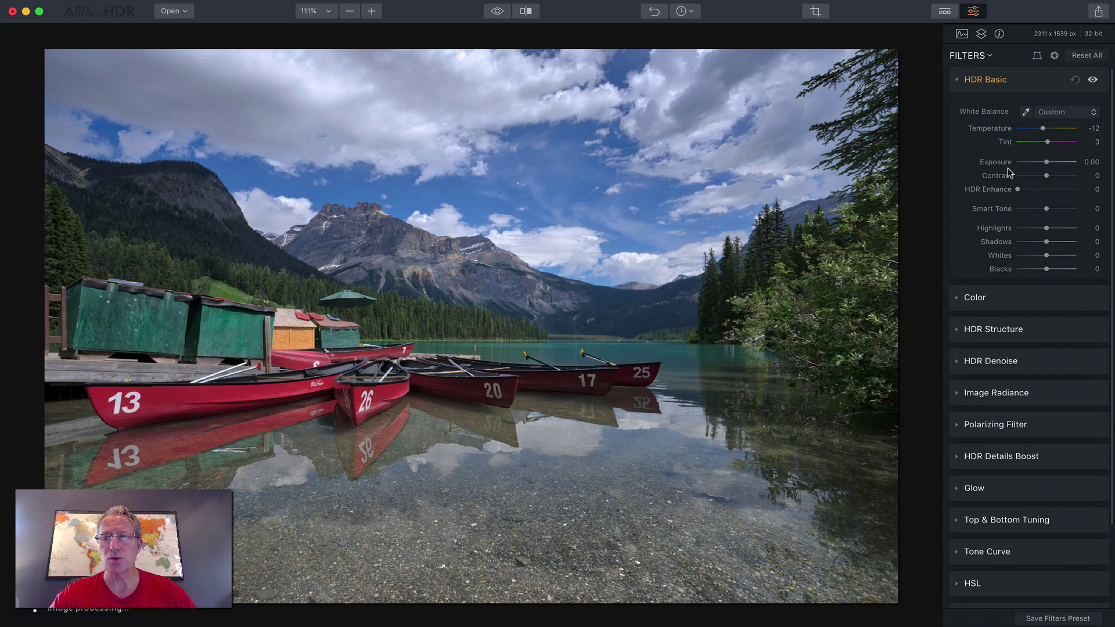
left_click_drag(1045, 176, 1070, 175)
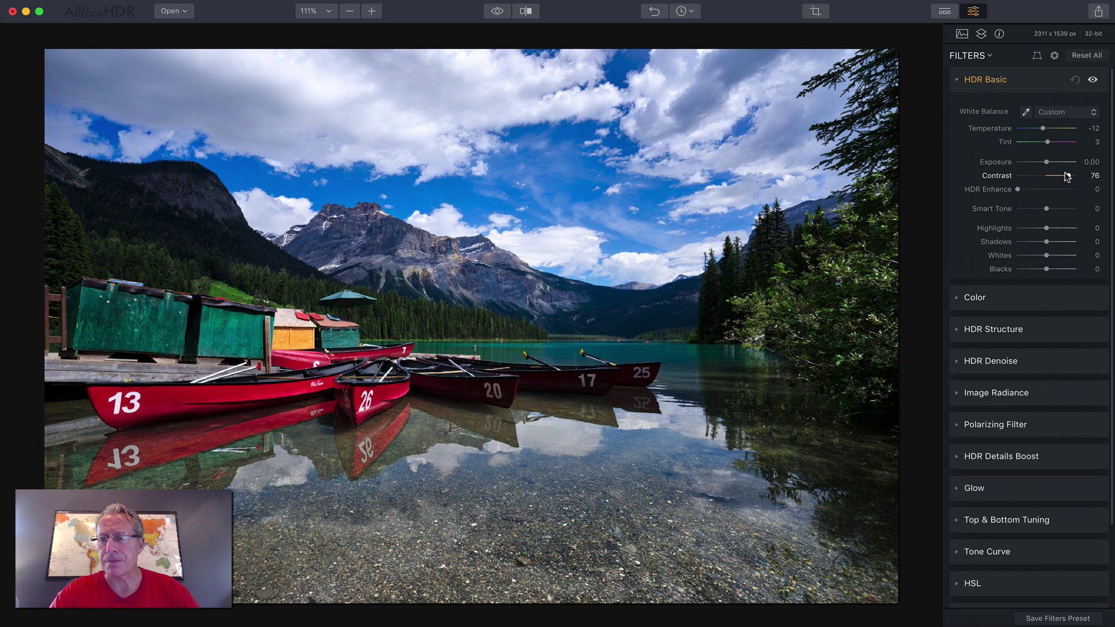
left_click_drag(1067, 177, 1059, 177)
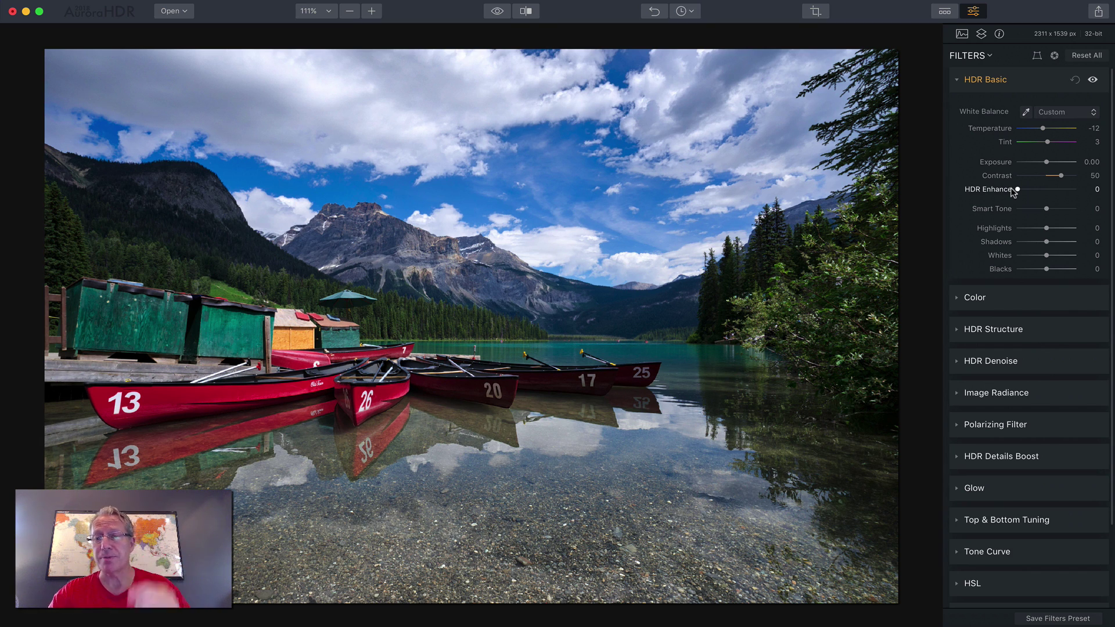
left_click_drag(1016, 190, 1061, 192)
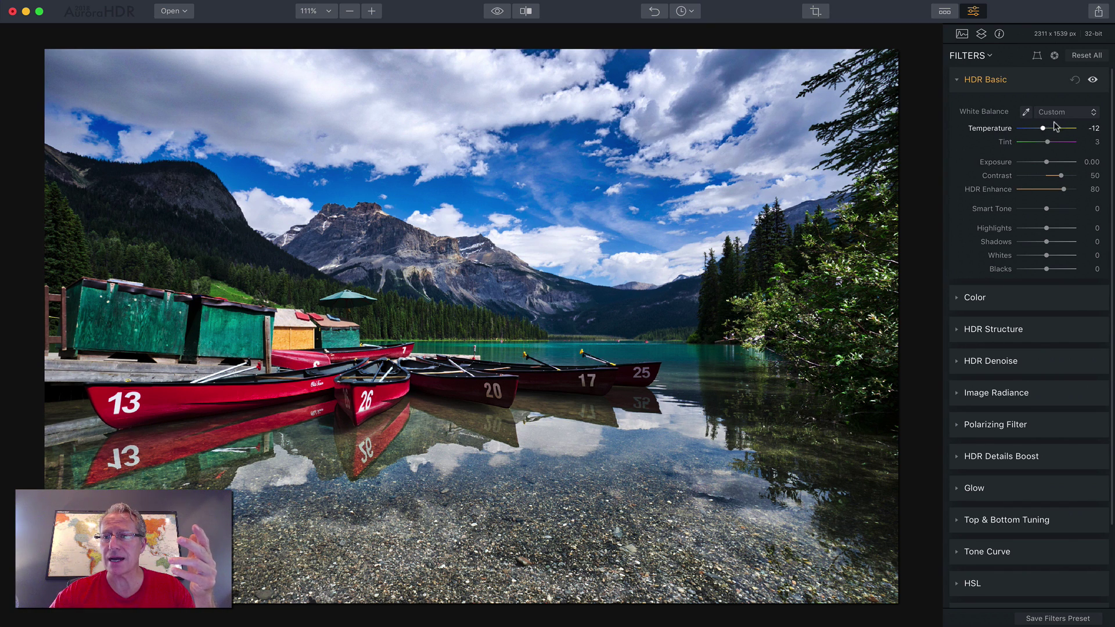
Compare with HDR Basic off and on, then lower HDR Enhance from 80 to 33
left_click(1091, 82)
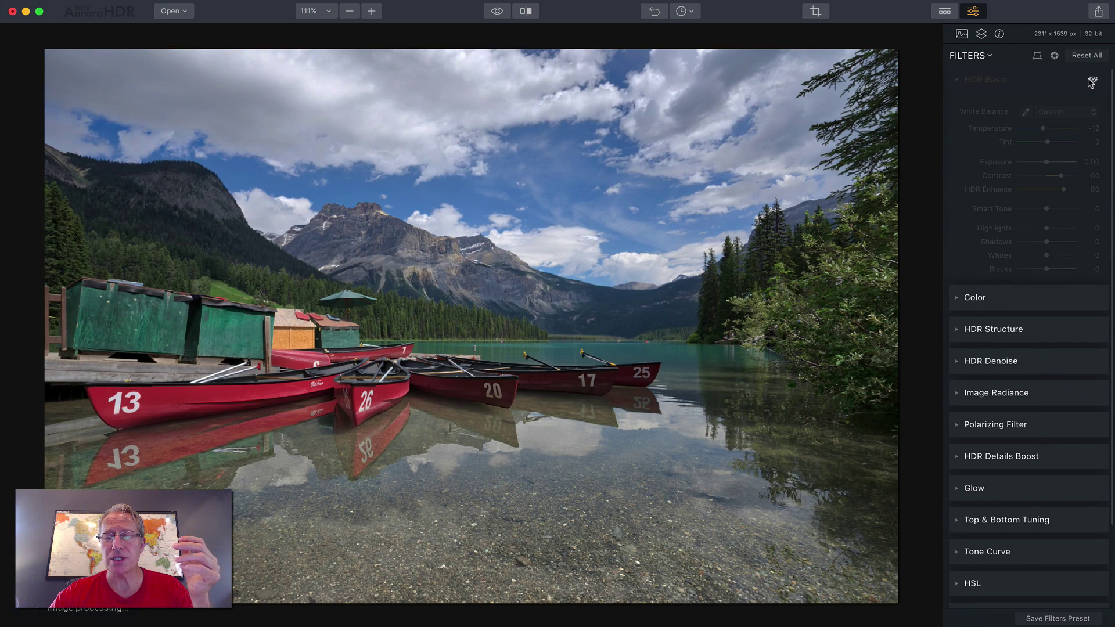
left_click(1091, 82)
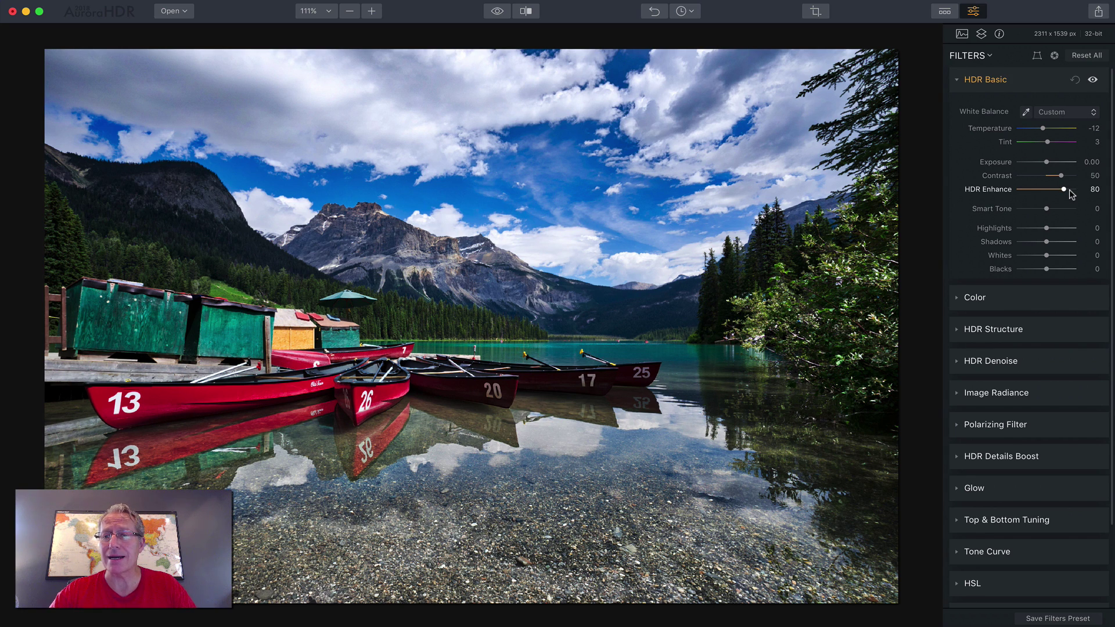
left_click_drag(1060, 189, 1032, 189)
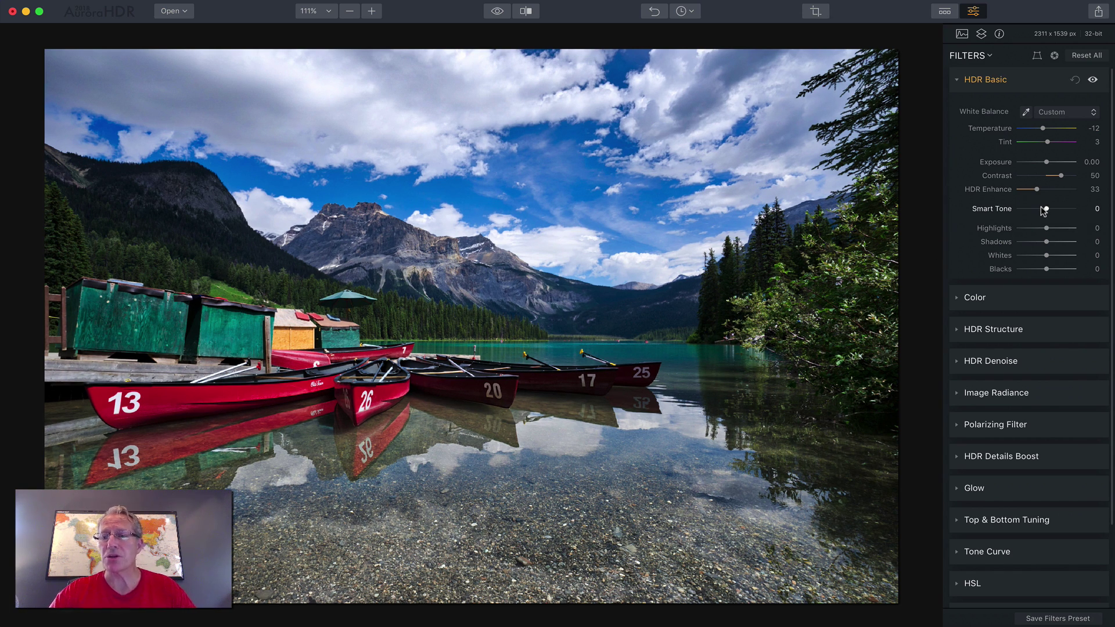
Try positive and negative Smart Tone values, then settle Smart Tone at 26
left_click_drag(1044, 211, 1060, 210)
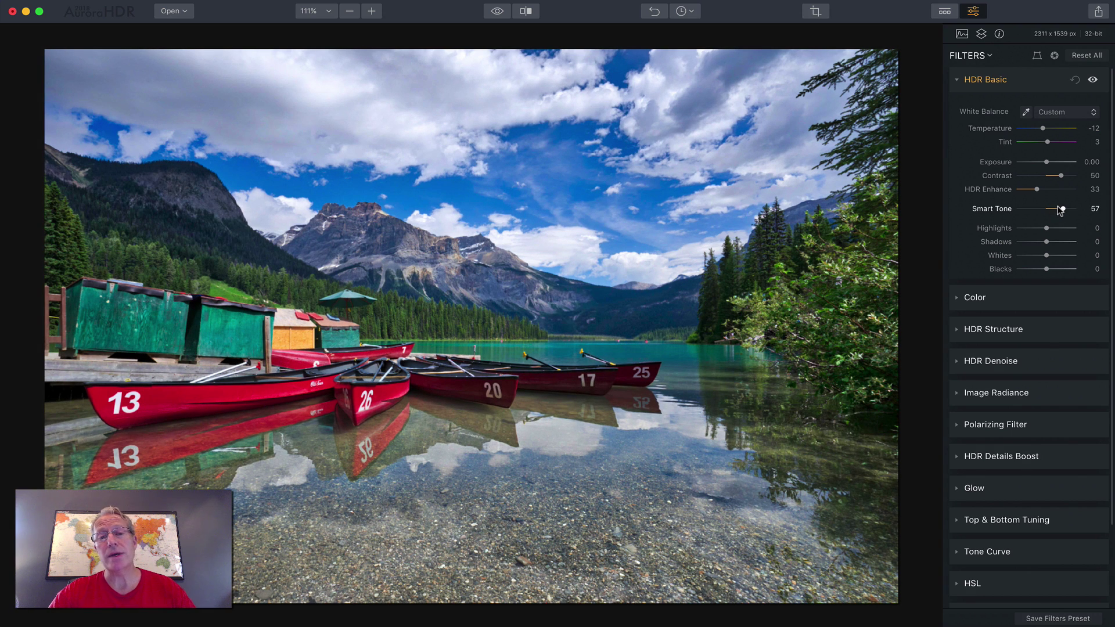
left_click(1060, 210)
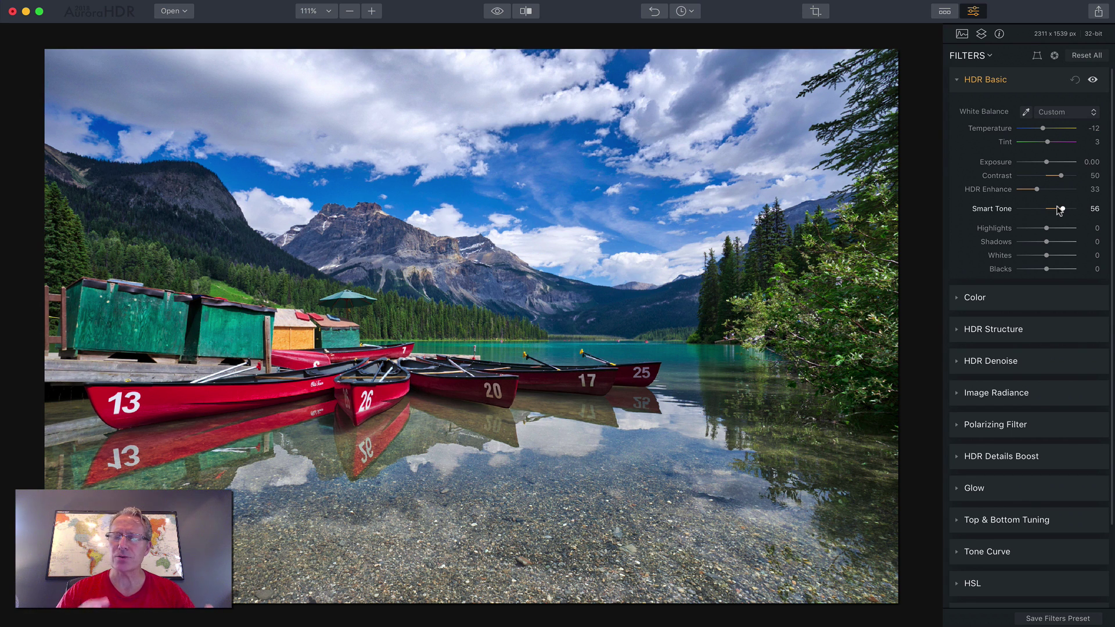
left_click_drag(1060, 210, 1027, 209)
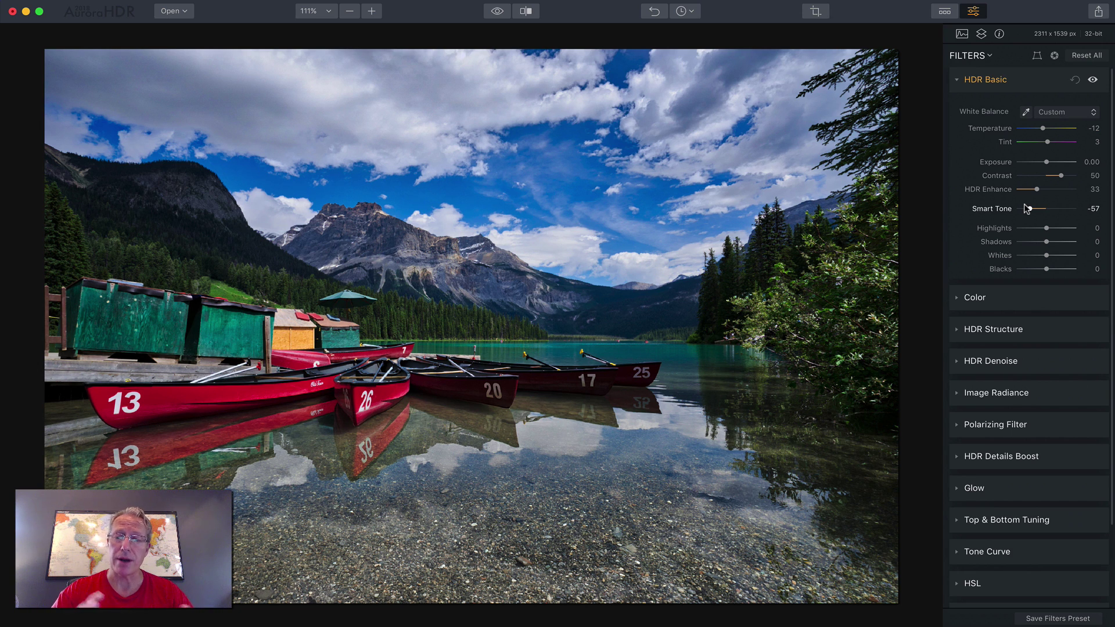
left_click_drag(1027, 208, 1051, 210)
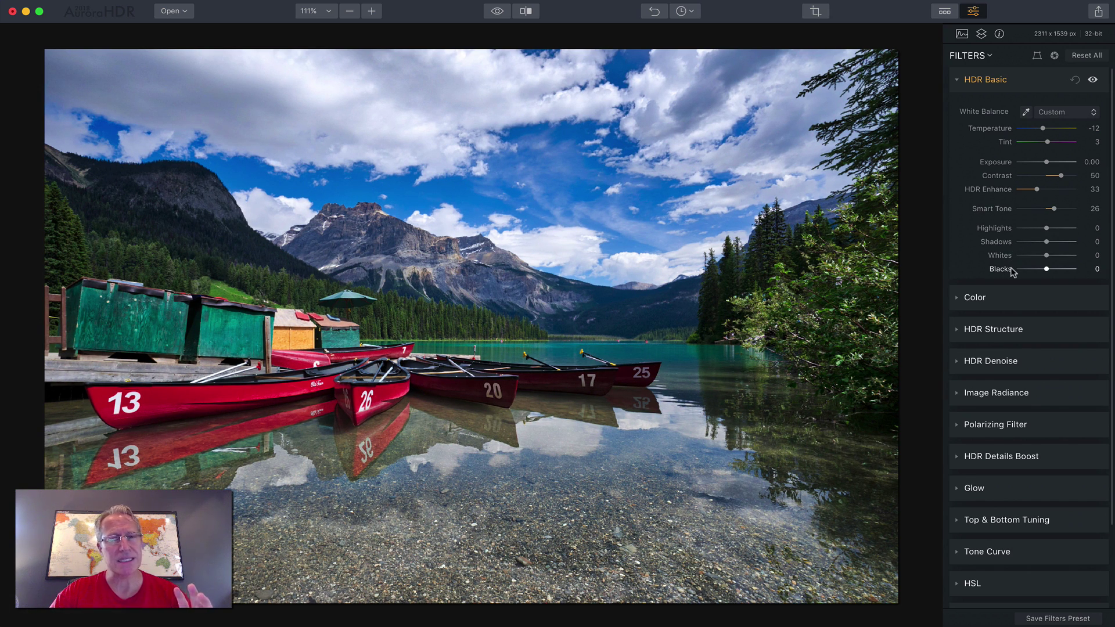
Trial lowering Highlights, then reset Highlights and Shadows to 0
left_click_drag(1046, 228, 1021, 243)
double_click(991, 227)
double_click(987, 240)
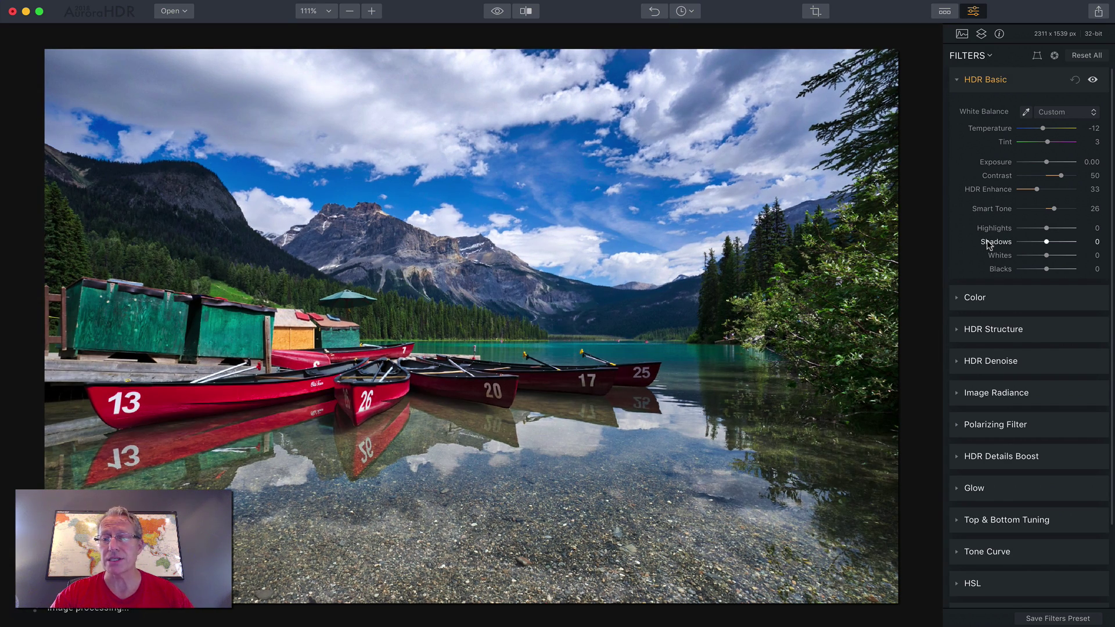
Expand Color in place of HDR Basic and set Saturation -23 and Vibrance 18
left_click(1011, 298)
left_click(1031, 77)
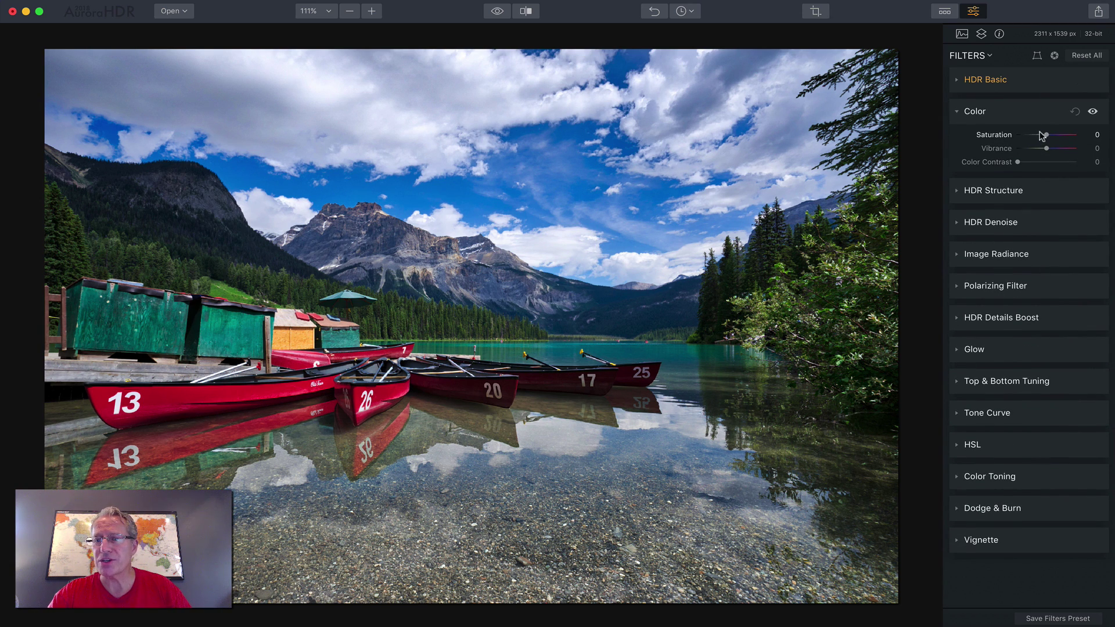
mouse_move(1036, 137)
left_mouse_down()
mouse_move(1054, 134)
mouse_move(1052, 147)
left_mouse_up()
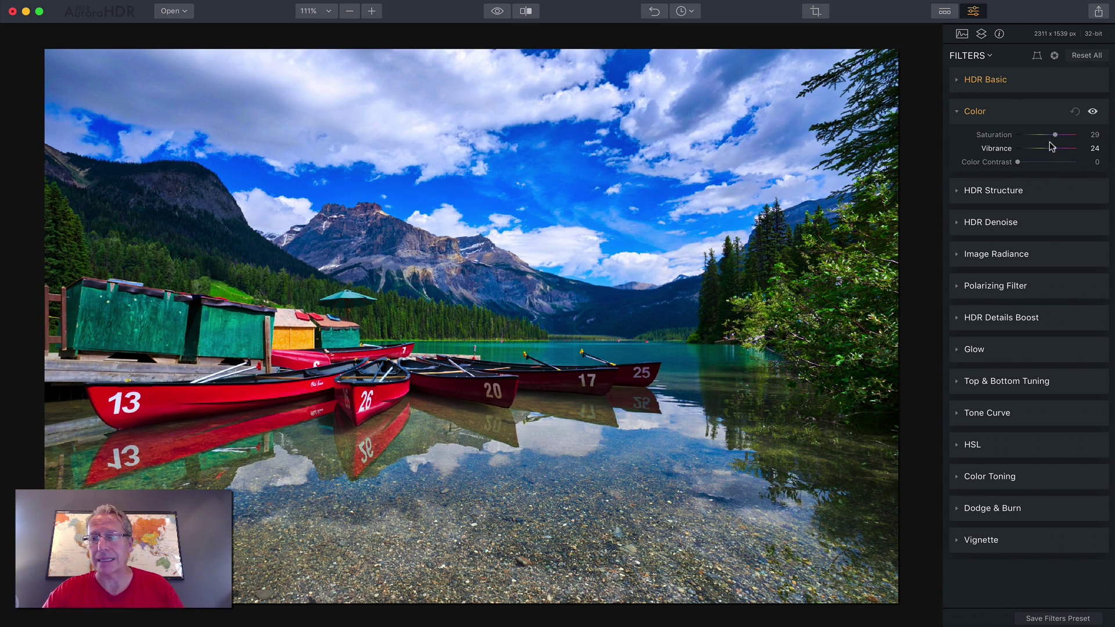
double_click(994, 134)
left_click_drag(1053, 148, 1052, 149)
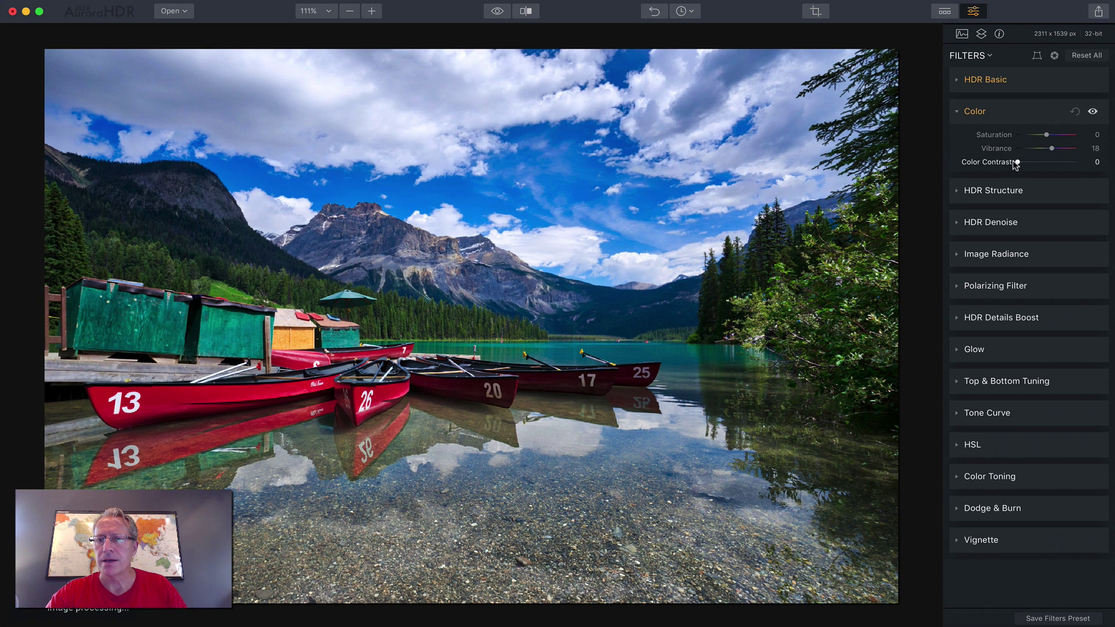
Set Color Contrast to 49, then toggle the Color filter off and on to compare
left_click_drag(1017, 163, 1078, 165)
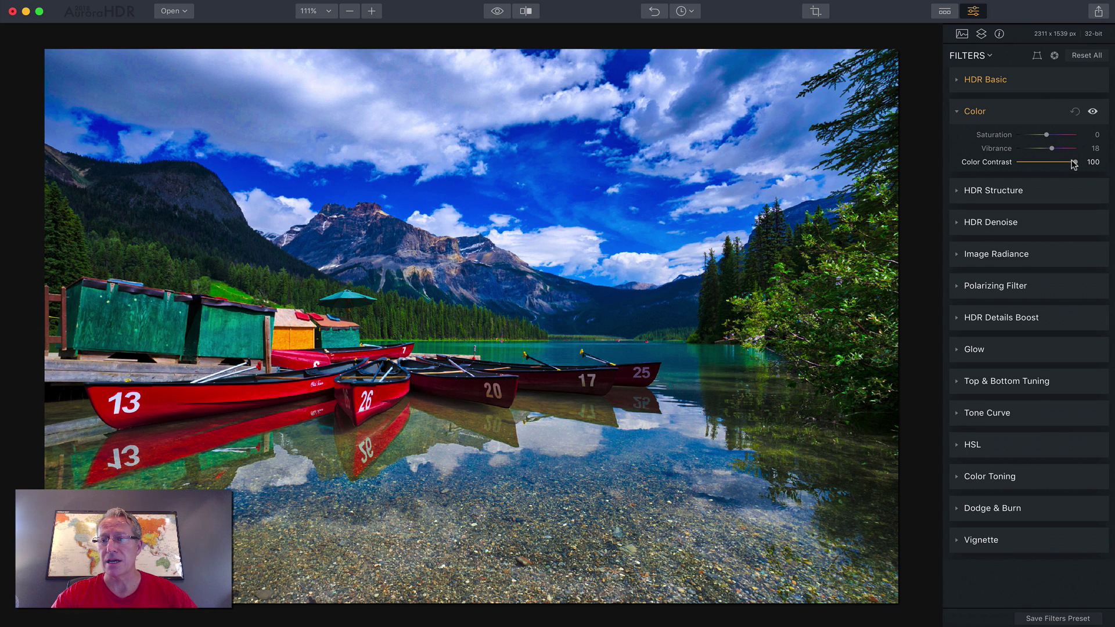
left_click_drag(1069, 163, 1003, 168)
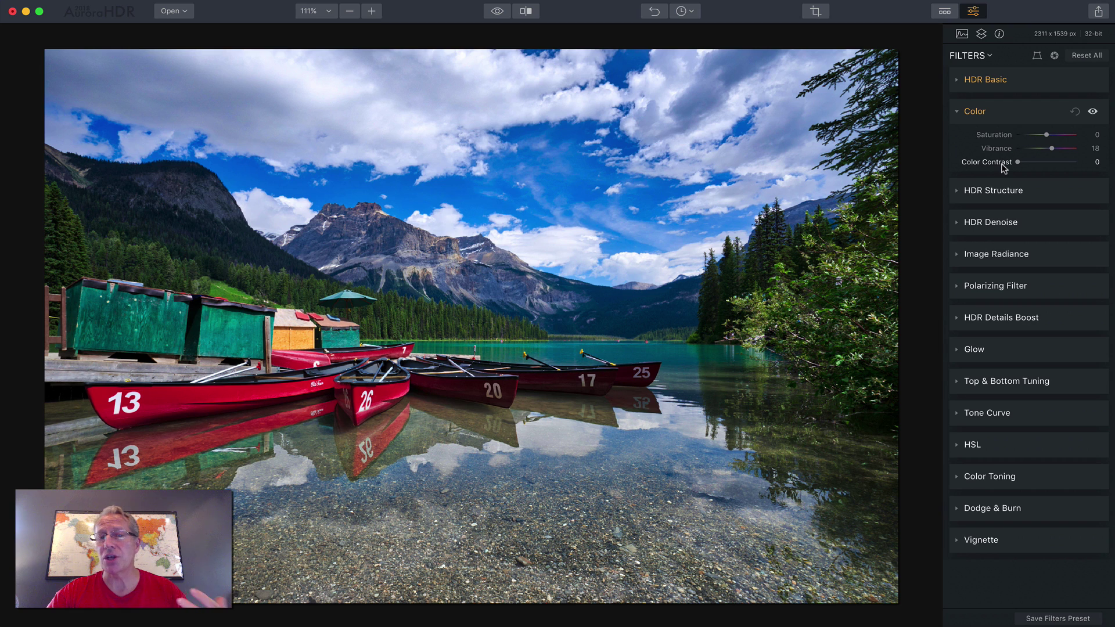
left_click_drag(1017, 164, 1038, 136)
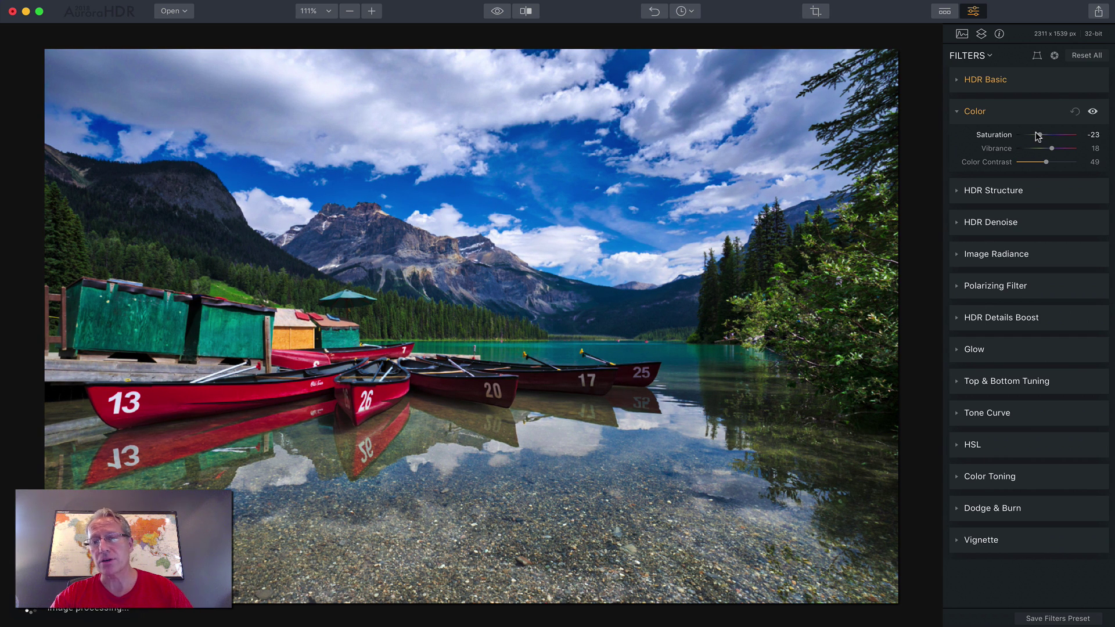
left_click(1092, 112)
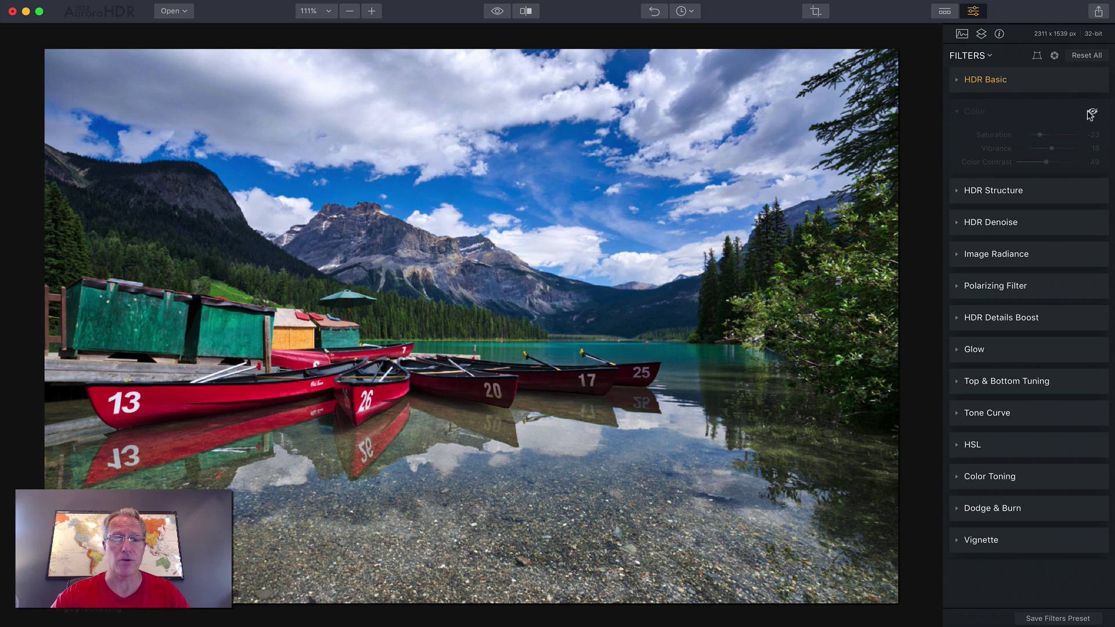
left_click(1092, 112)
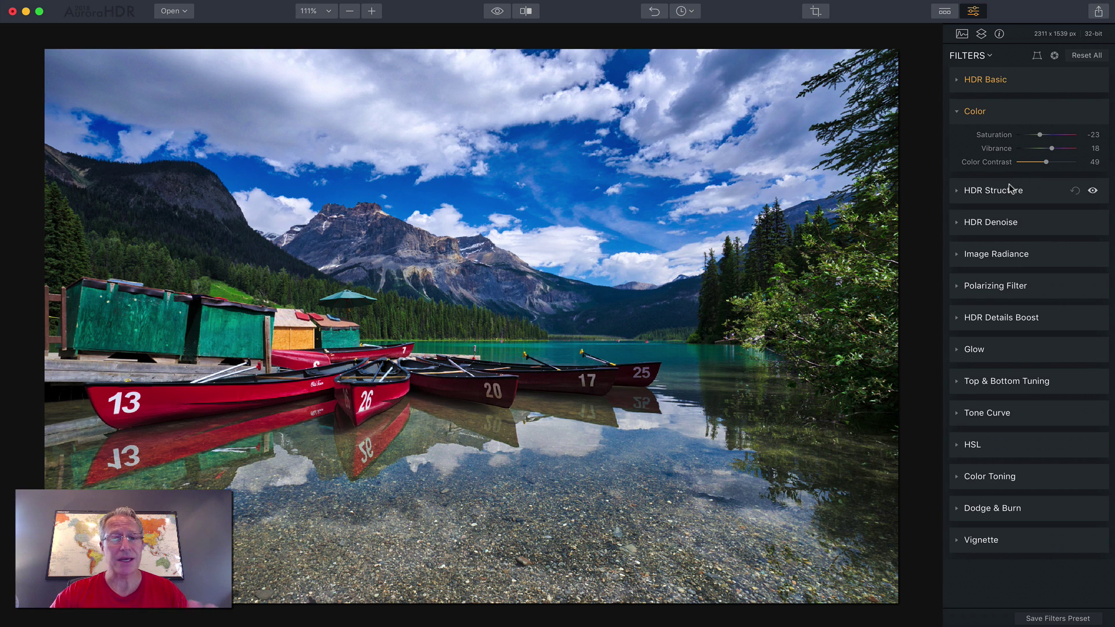
View a split Before/After comparison, sweep its divider, then turn Compare off
left_click(526, 11)
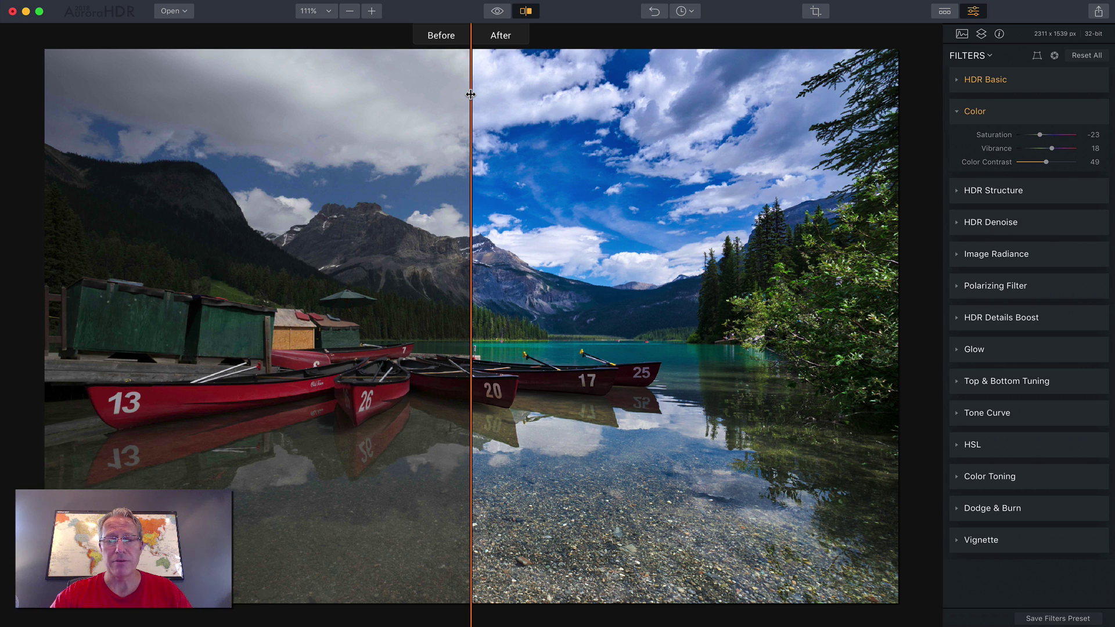
mouse_move(471, 94)
left_mouse_down()
mouse_move(569, 102)
mouse_move(477, 108)
left_mouse_up()
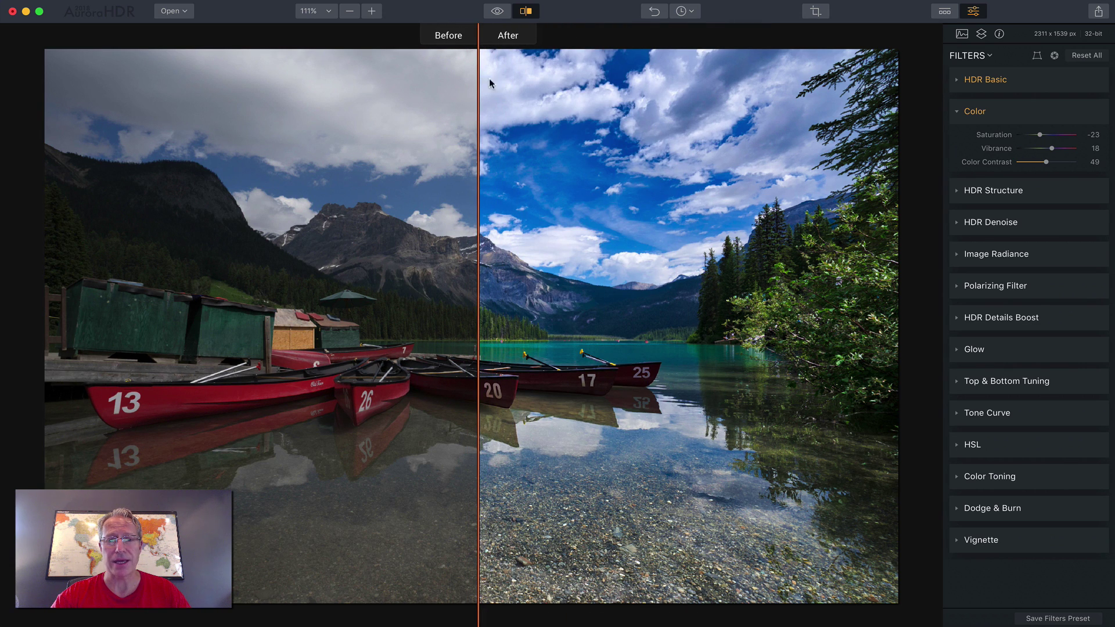
left_click(526, 12)
Browse the History list of past edits and close it
left_click(683, 11)
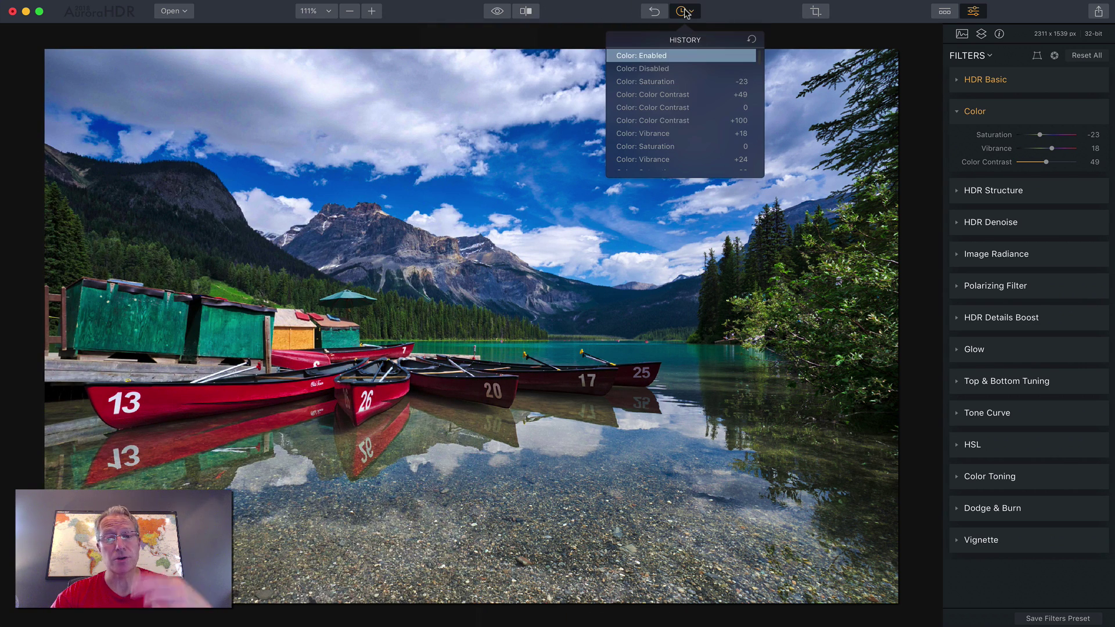
scroll(692, 106, "down", 5)
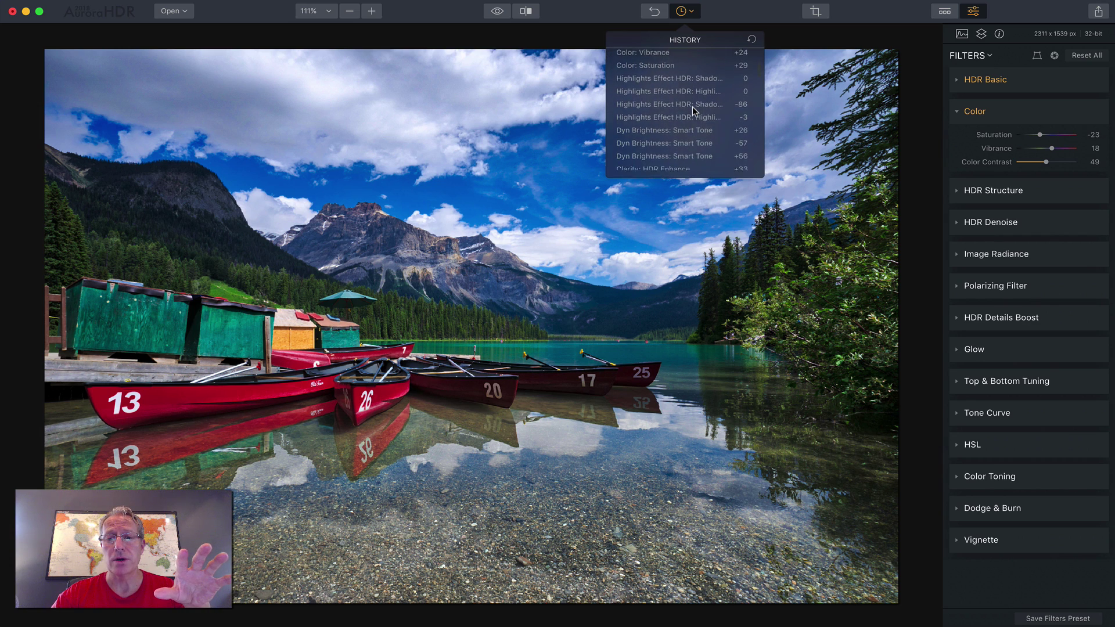
scroll(692, 107, "down", 10)
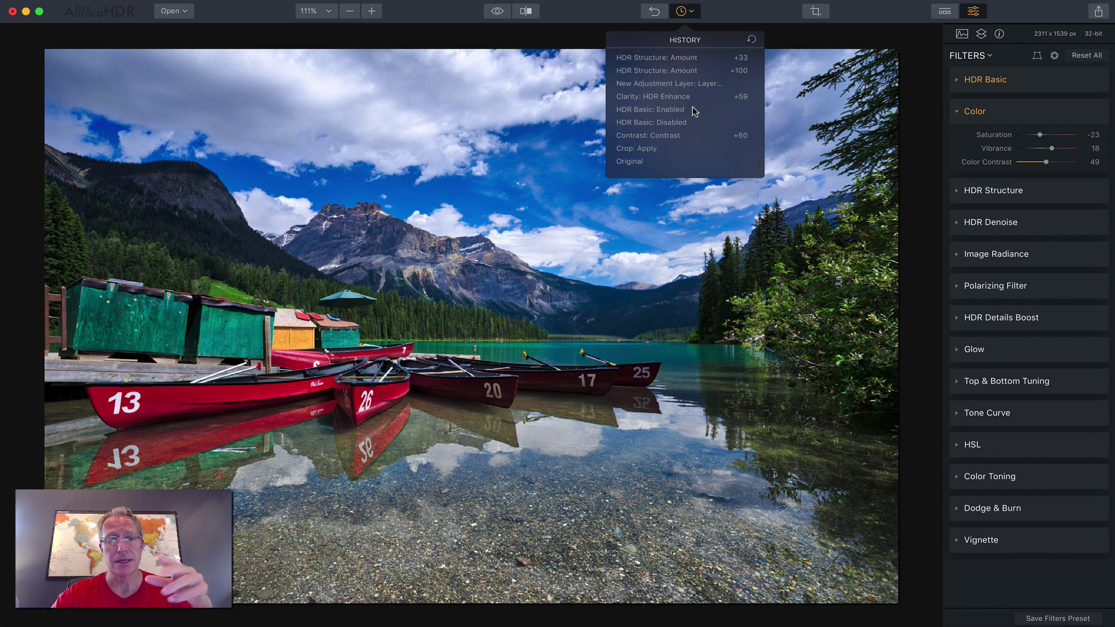
scroll(692, 106, "up", 15)
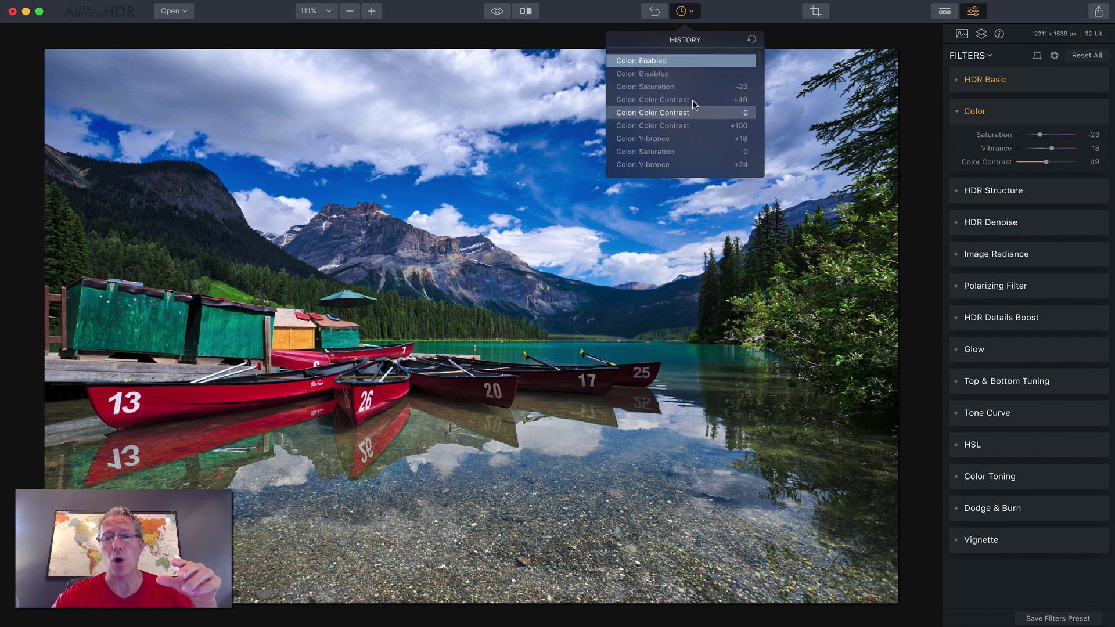
left_click(685, 11)
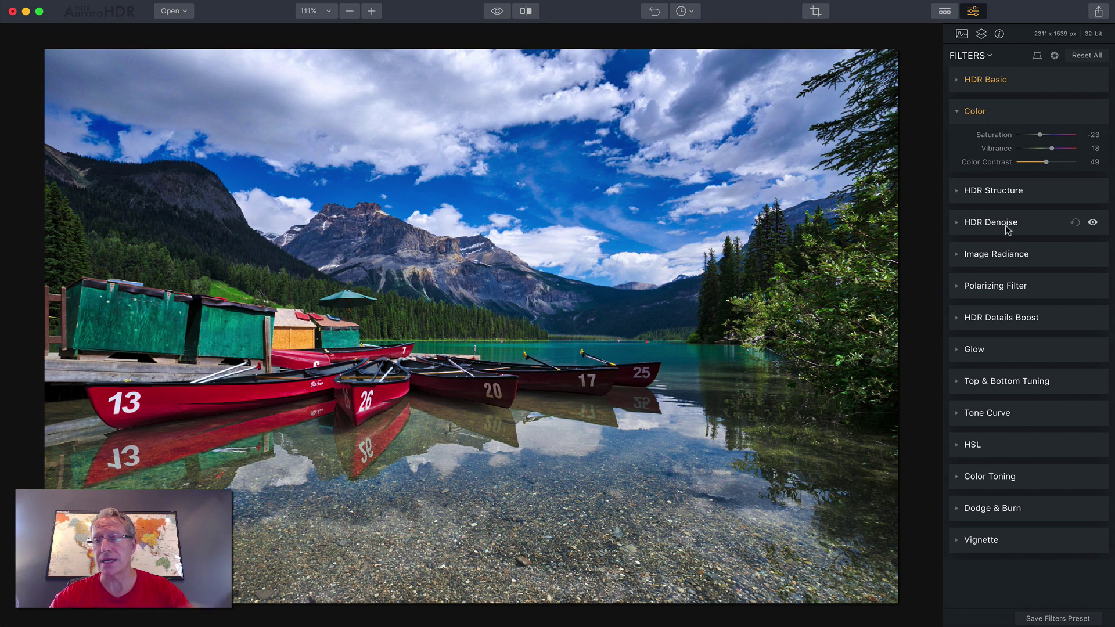
left_click(1022, 111)
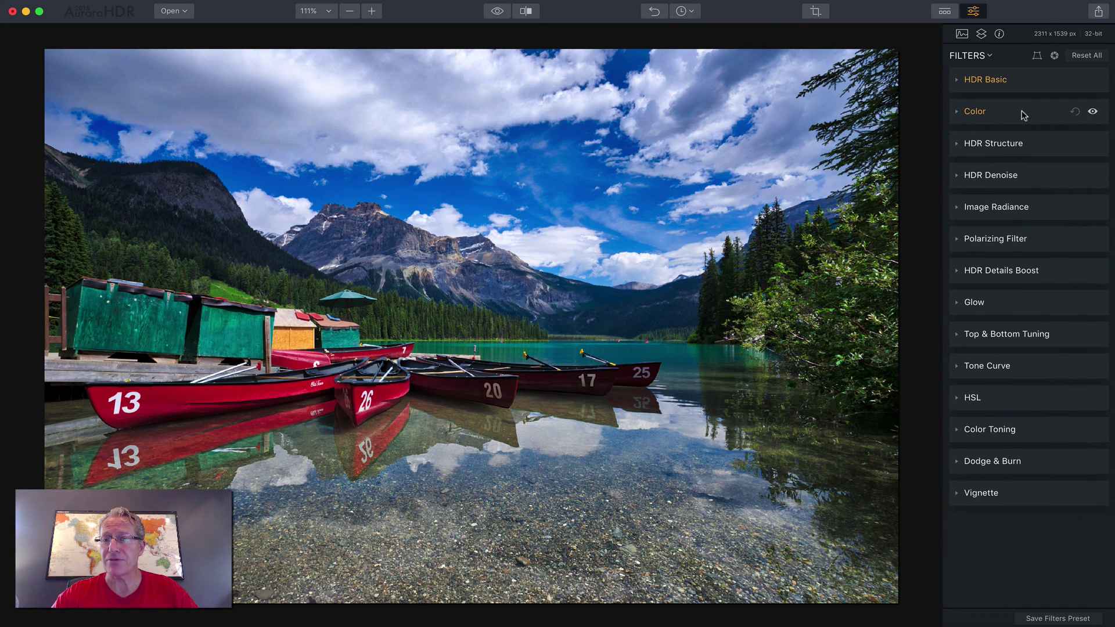
left_click(1030, 141)
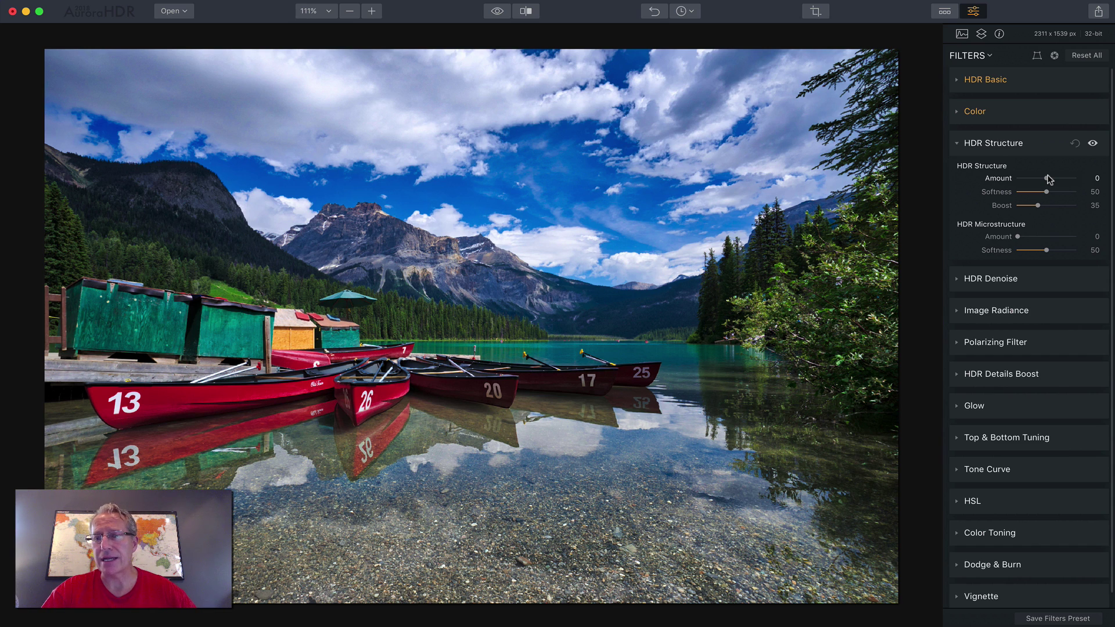
left_click_drag(1043, 180, 1077, 181)
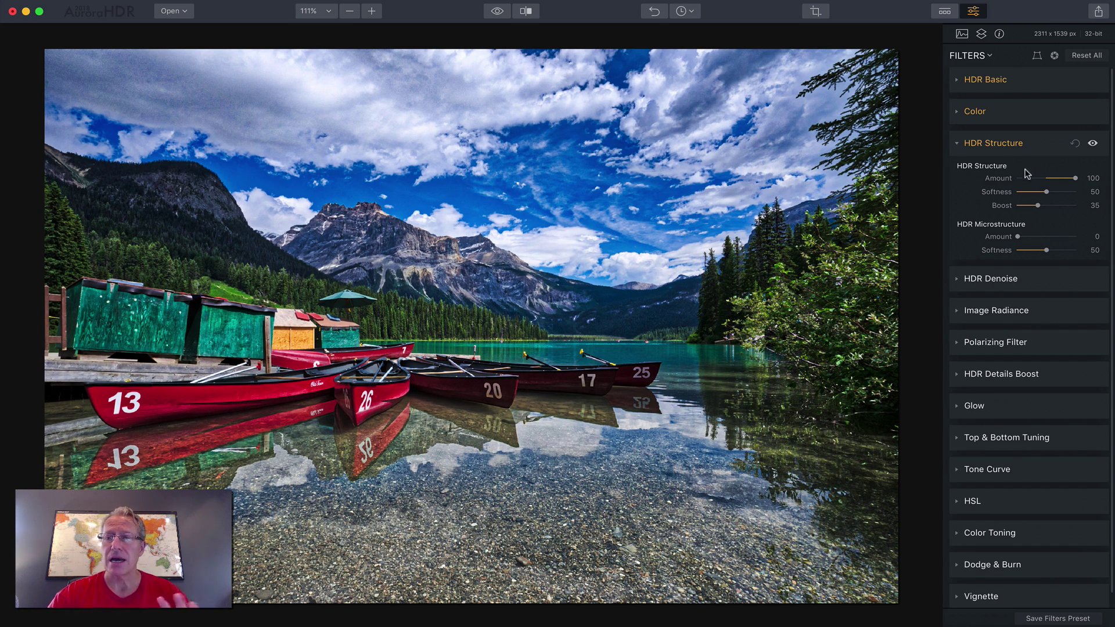
left_click(1076, 143)
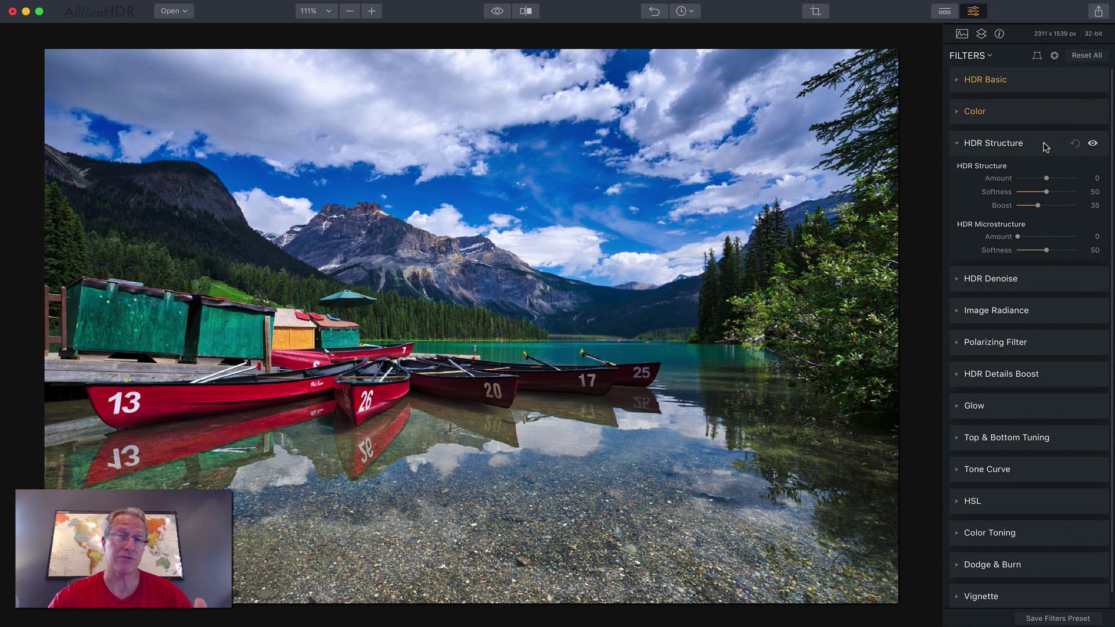
left_click(1045, 146)
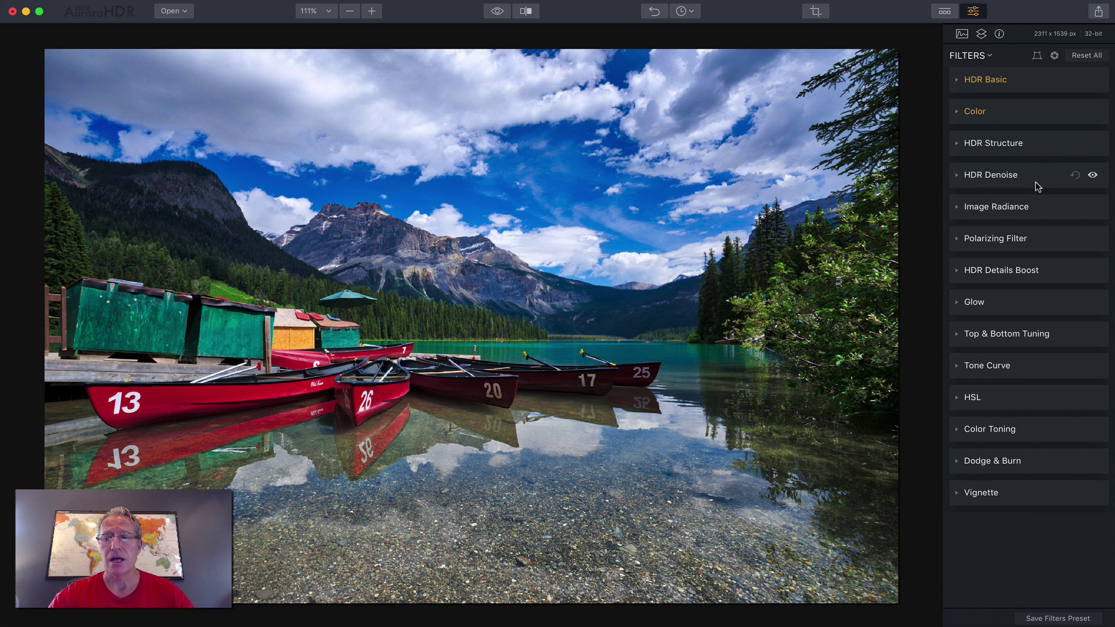
left_click(1036, 177)
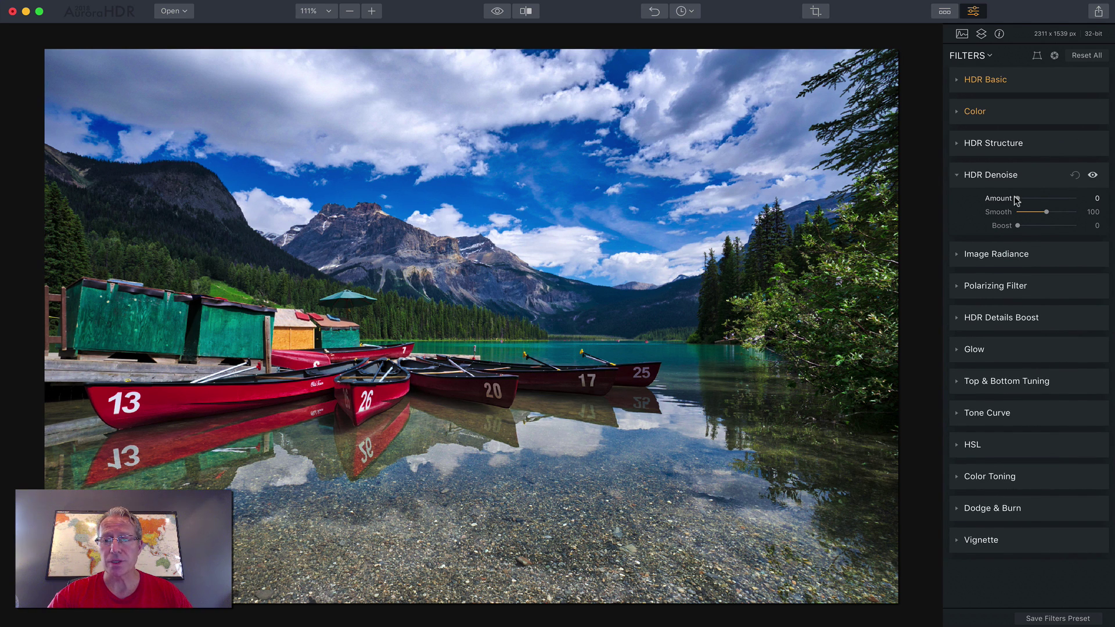
left_click_drag(1017, 198, 1072, 200)
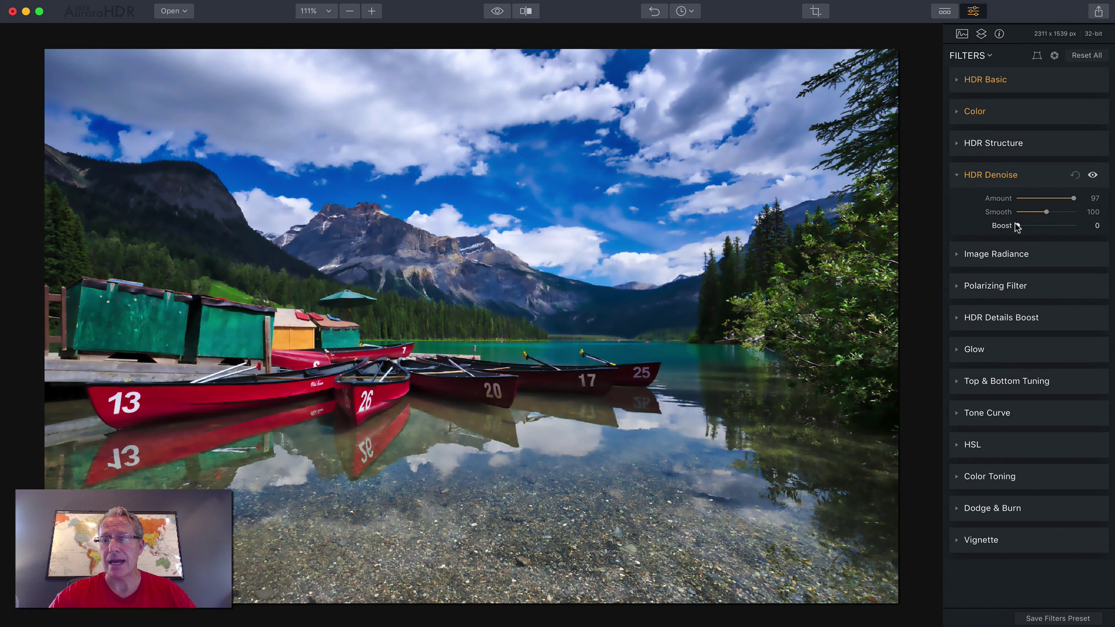
left_click_drag(1017, 226, 1067, 214)
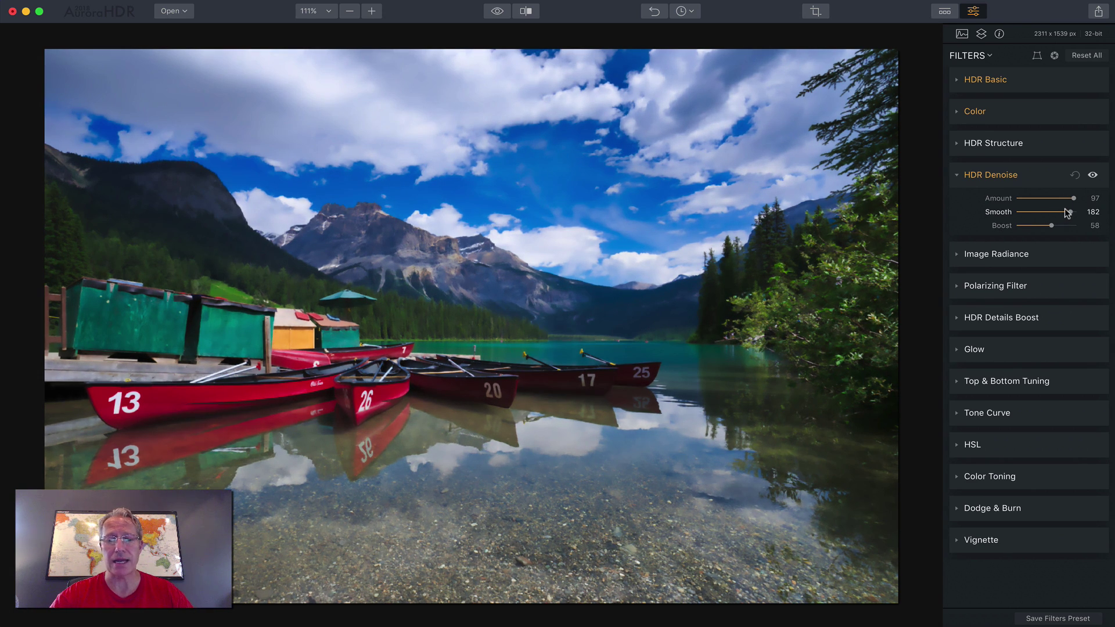
left_click(1075, 175)
left_click(1036, 177)
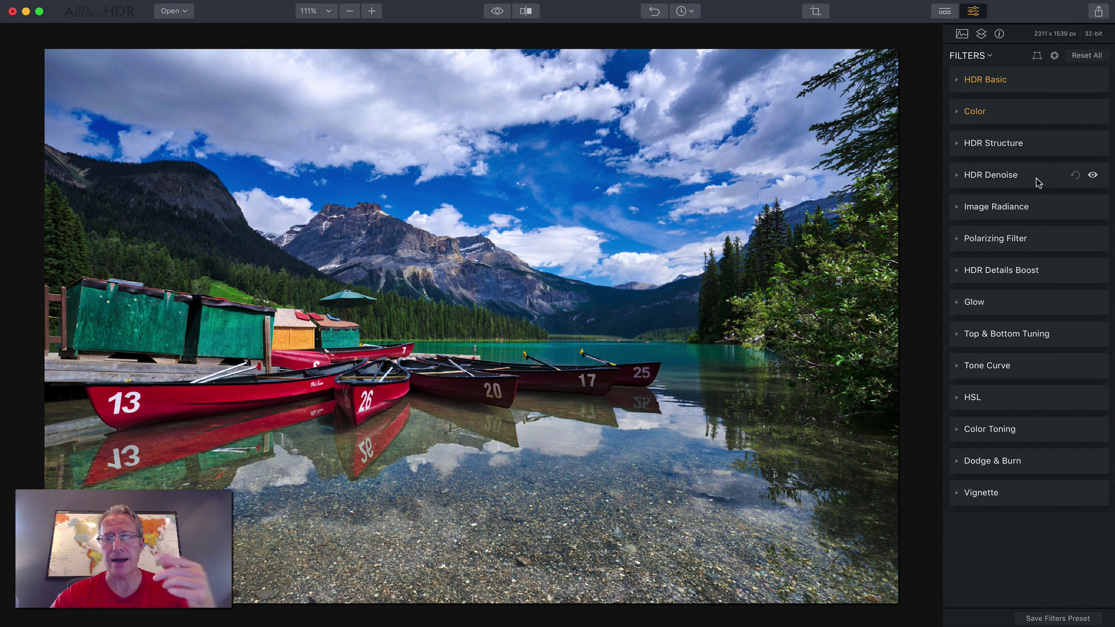
left_click(1036, 208)
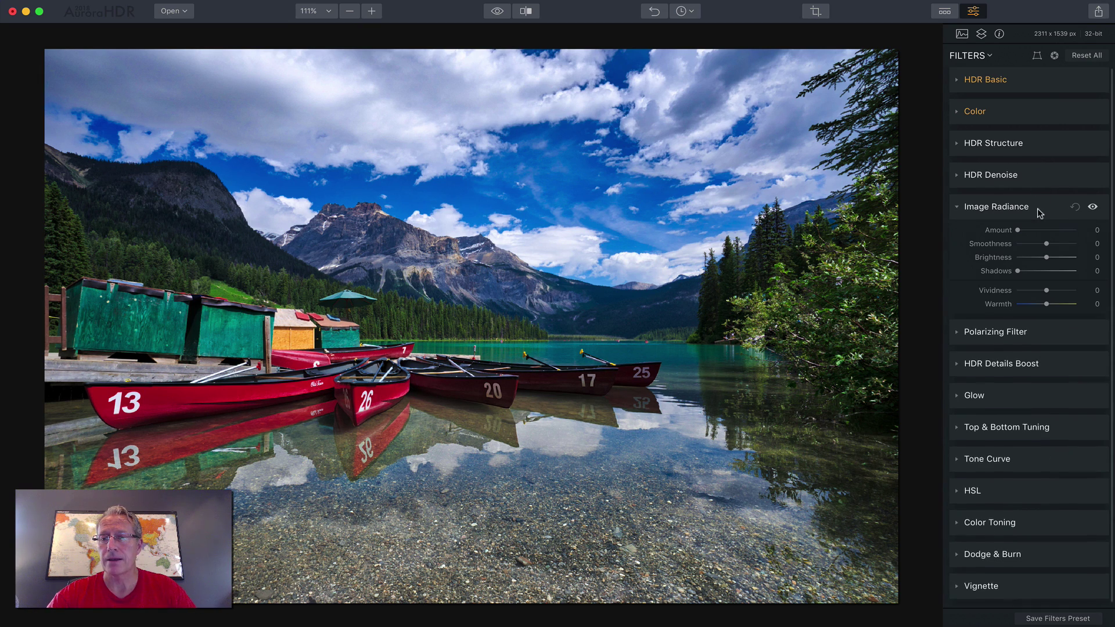
left_click_drag(1016, 231, 1057, 232)
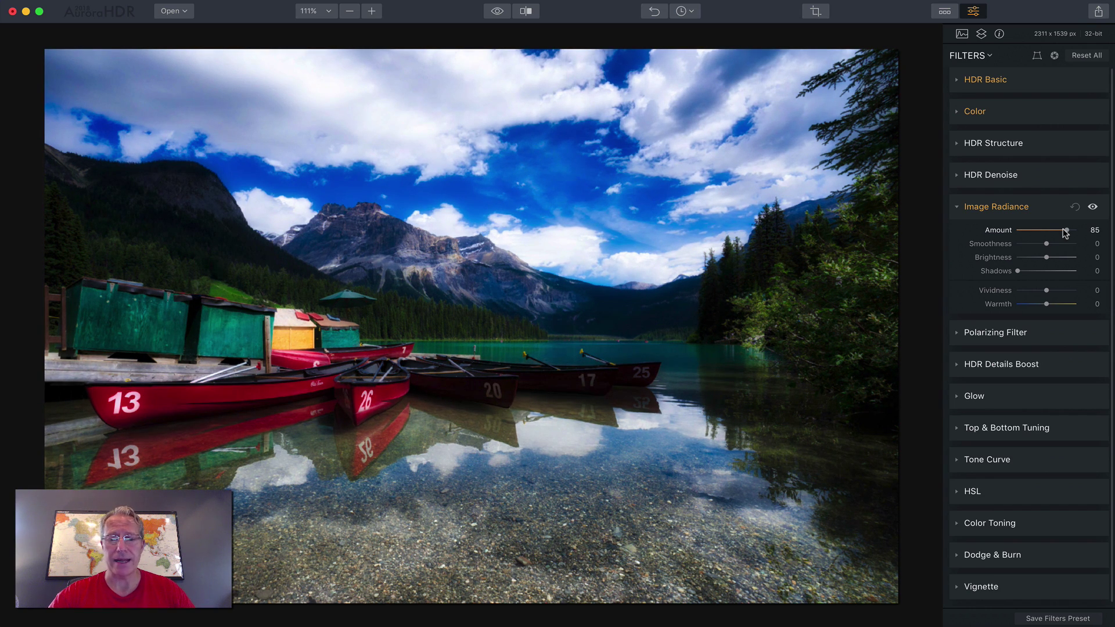
left_click_drag(1012, 271, 1047, 306)
left_click(1091, 207)
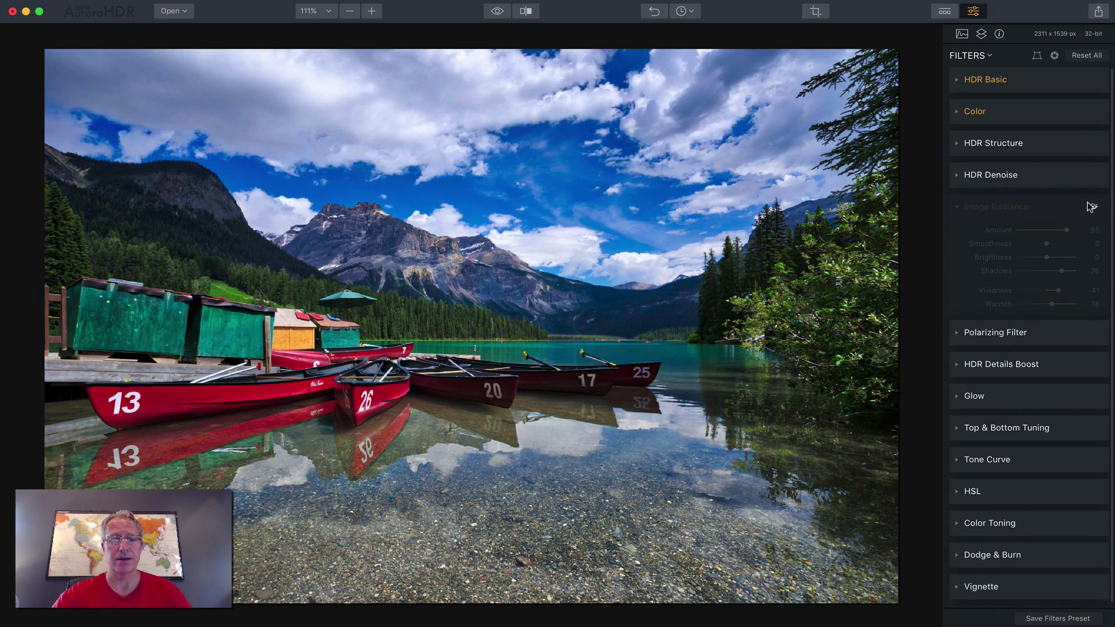
left_click(1091, 207)
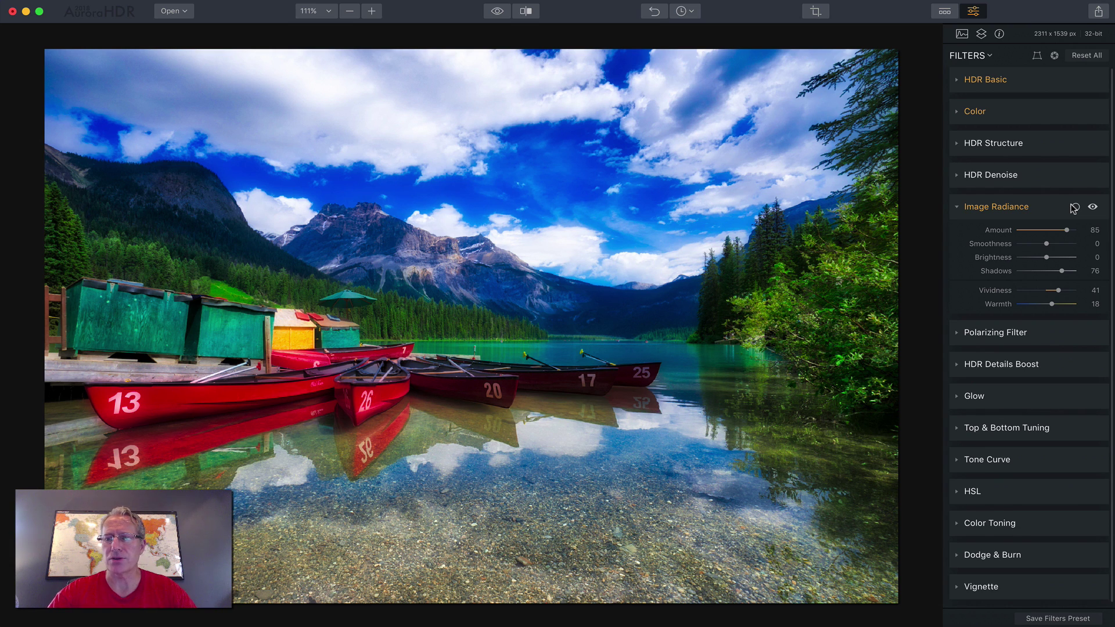
left_click(1073, 207)
left_click(1048, 209)
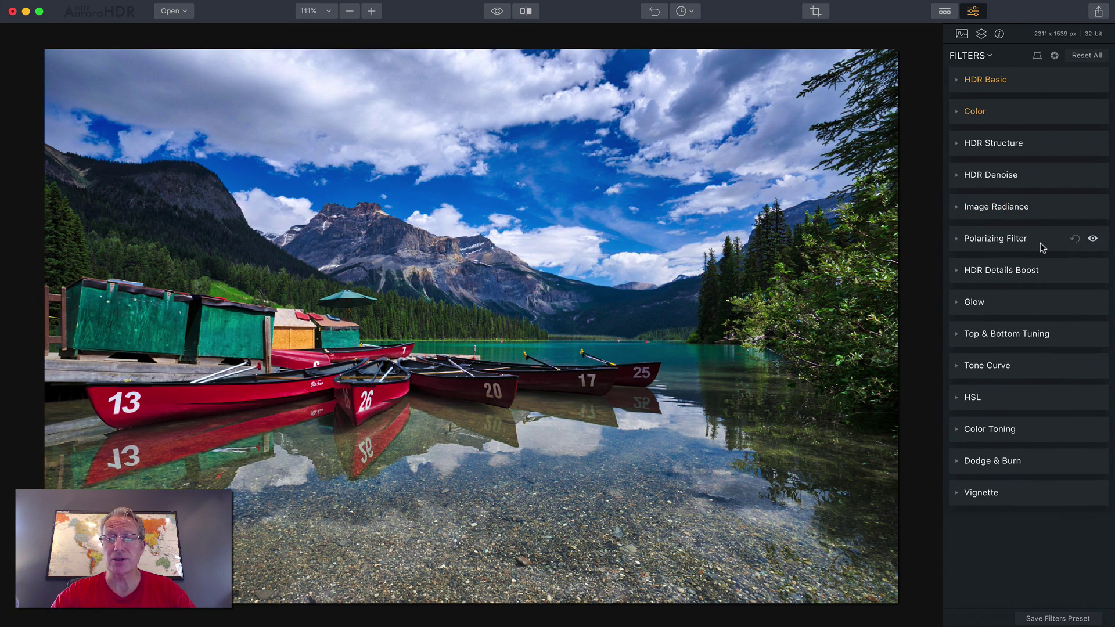
left_click(1039, 240)
left_click_drag(1016, 262, 1092, 263)
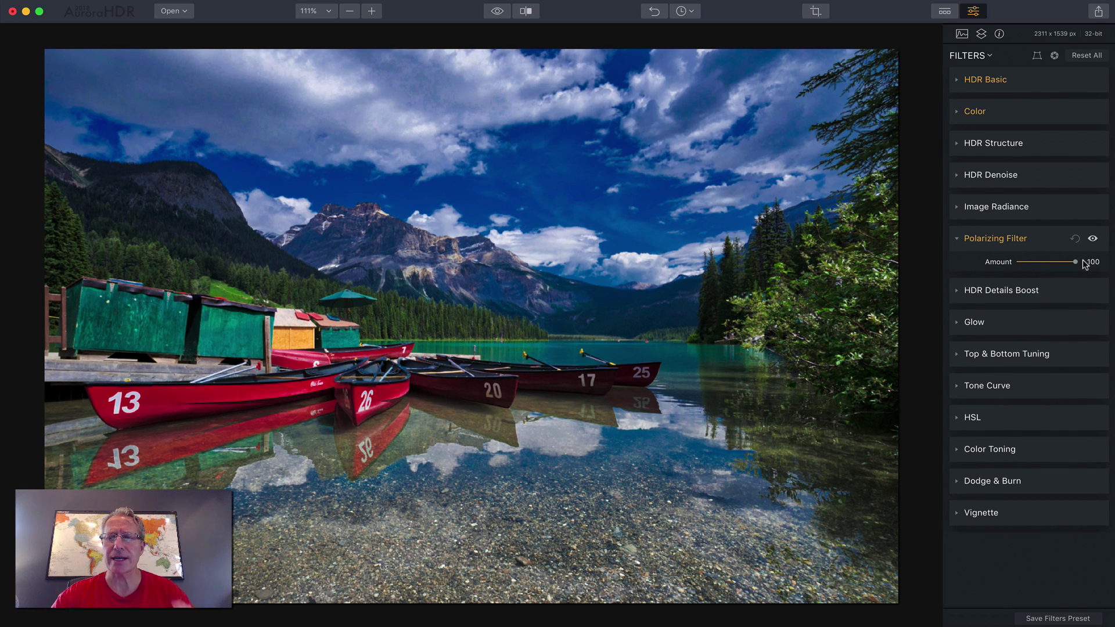
left_click_drag(1086, 264, 987, 263)
left_click(1041, 243)
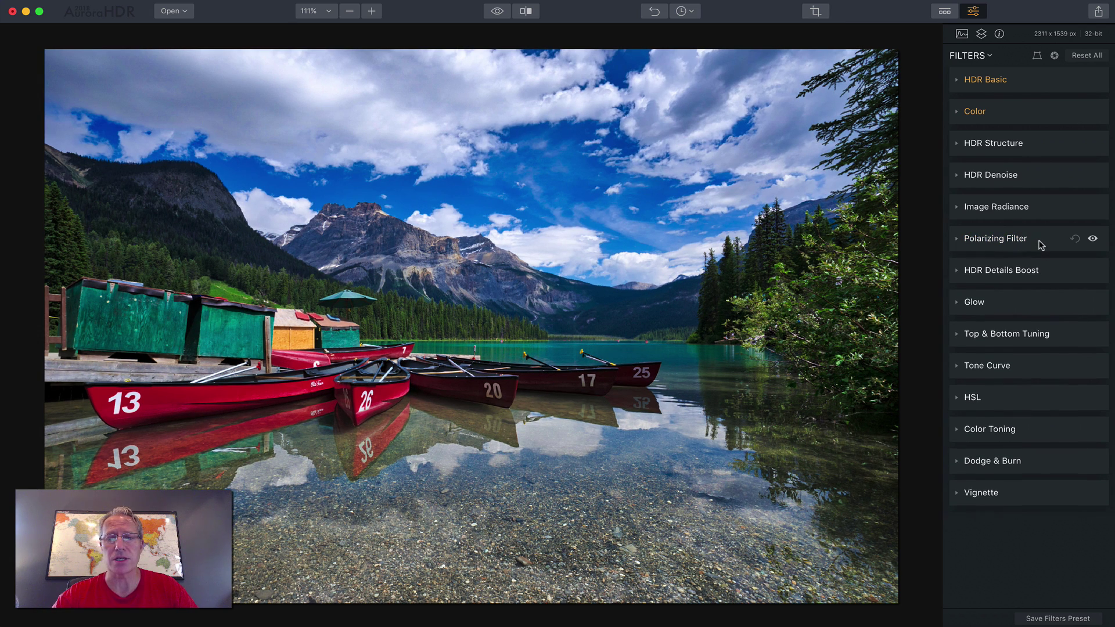
Try the HDR Details Boost Protection slider, close that filter unchanged, and expand Glow
left_click(1040, 270)
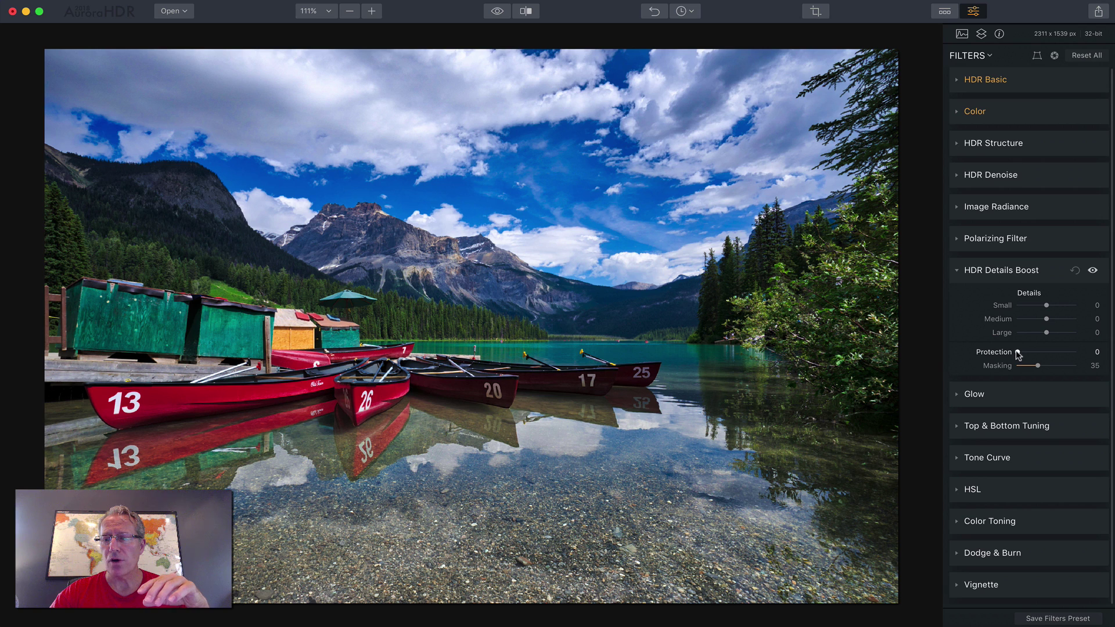
mouse_move(1018, 352)
left_mouse_down()
mouse_move(1051, 352)
mouse_move(999, 357)
left_mouse_up()
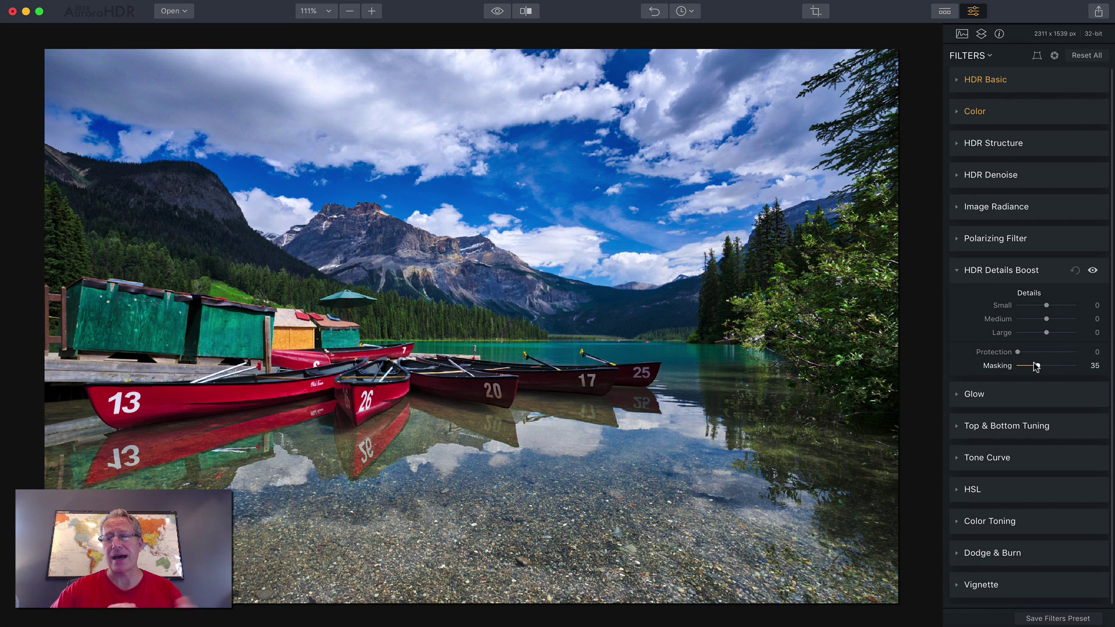
left_click(1055, 274)
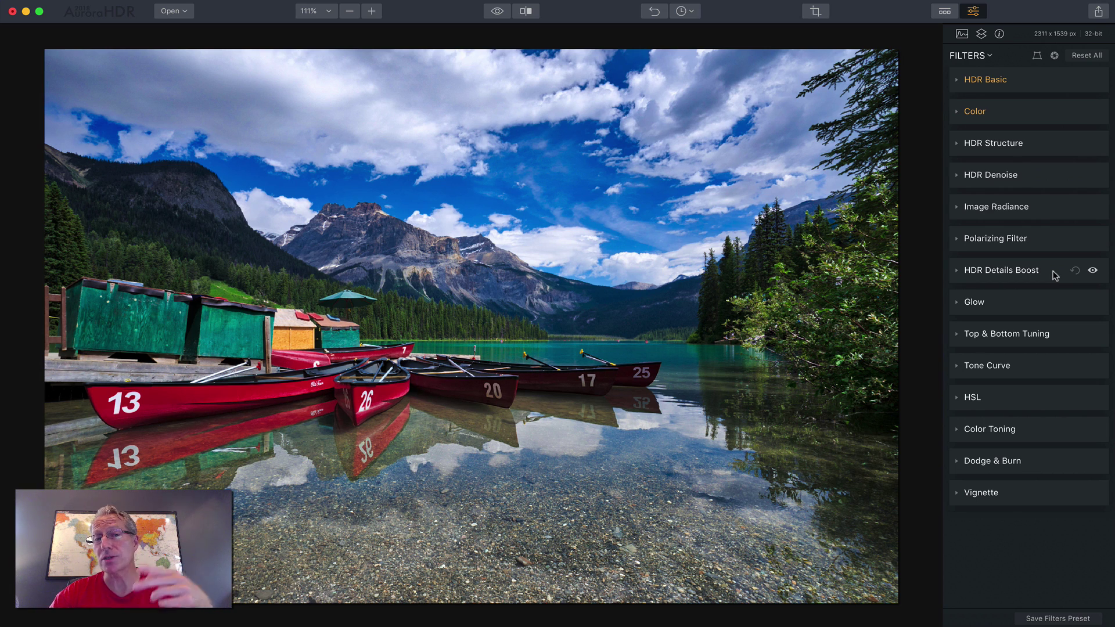
left_click(1030, 305)
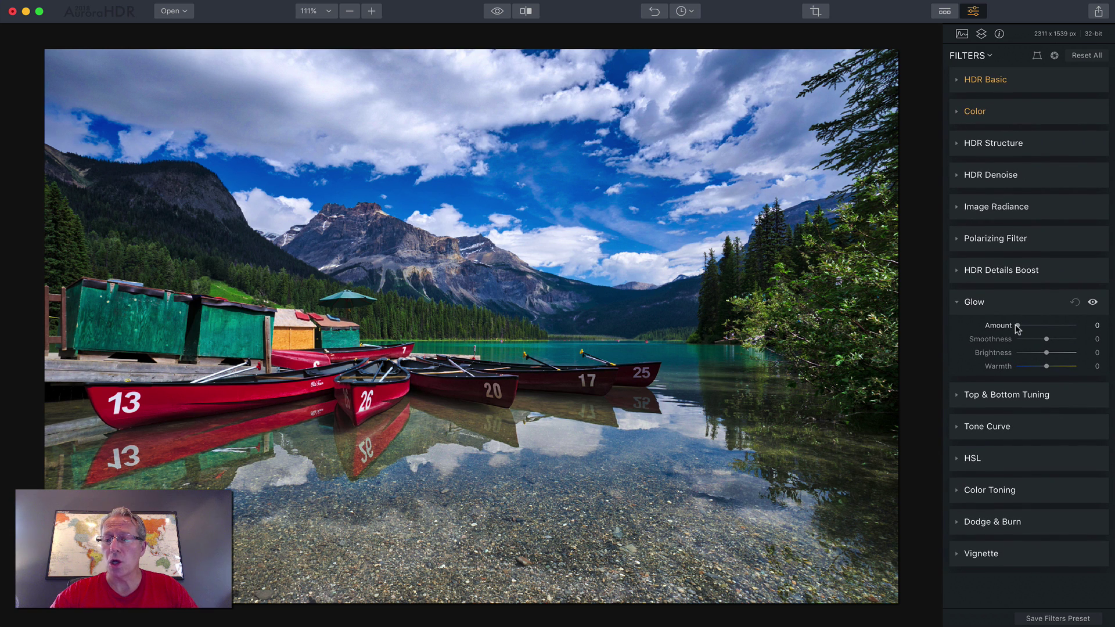
Preview a strong Glow Amount, reset it to 0, then expand Top & Bottom Tuning
left_click_drag(1017, 326, 1058, 320)
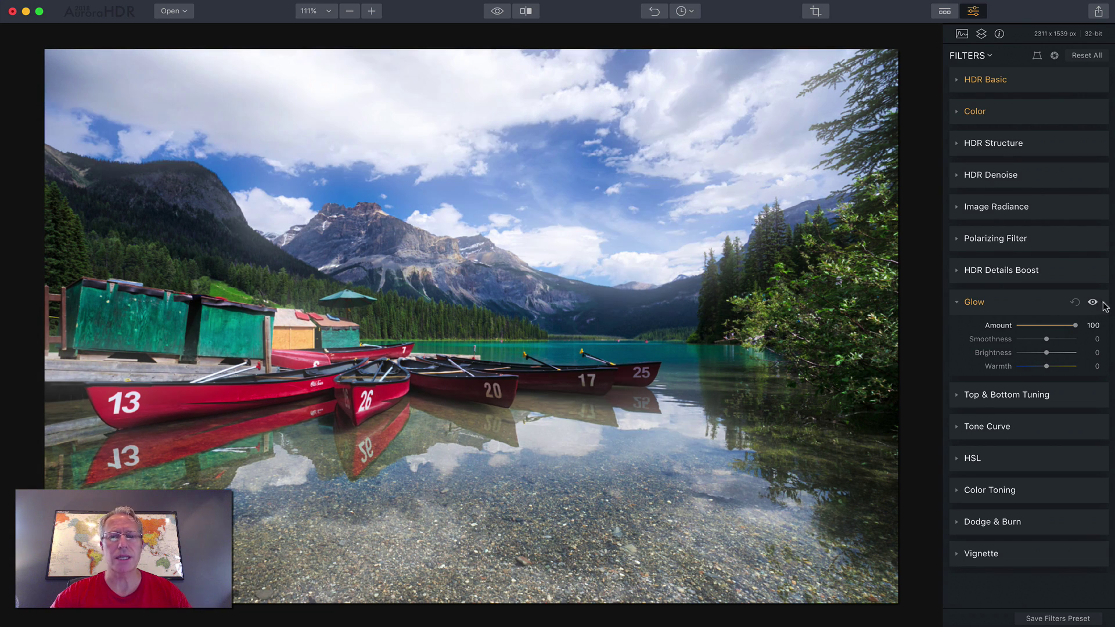
left_click(1075, 302)
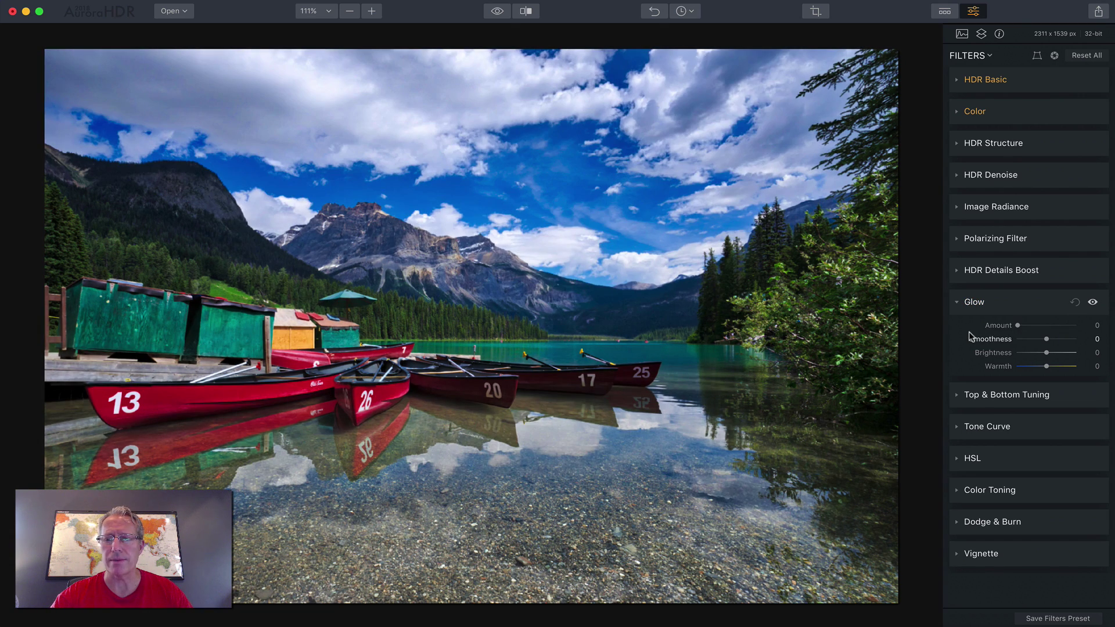
left_click(1022, 310)
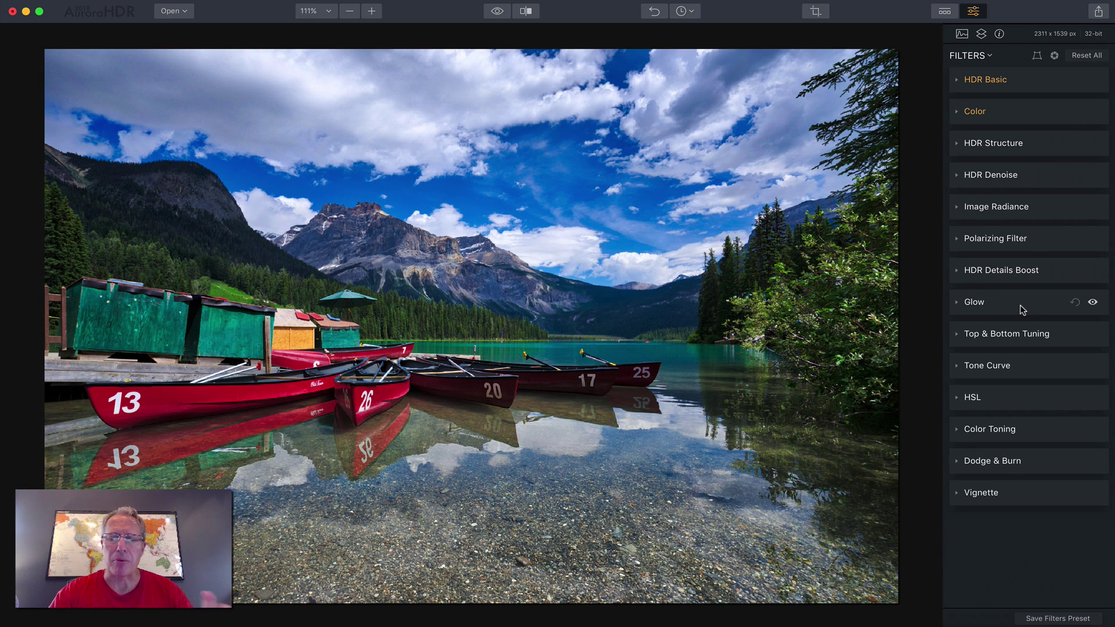
left_click(1021, 338)
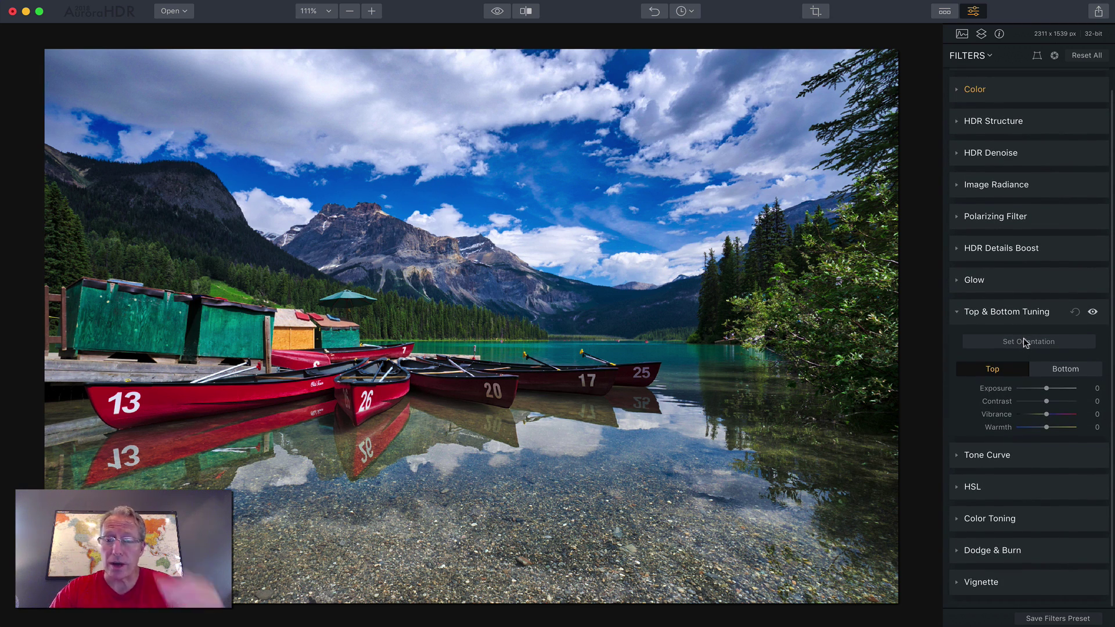
Place the top/bottom split along the shoreline and set Top Exposure to -4
left_click(1025, 343)
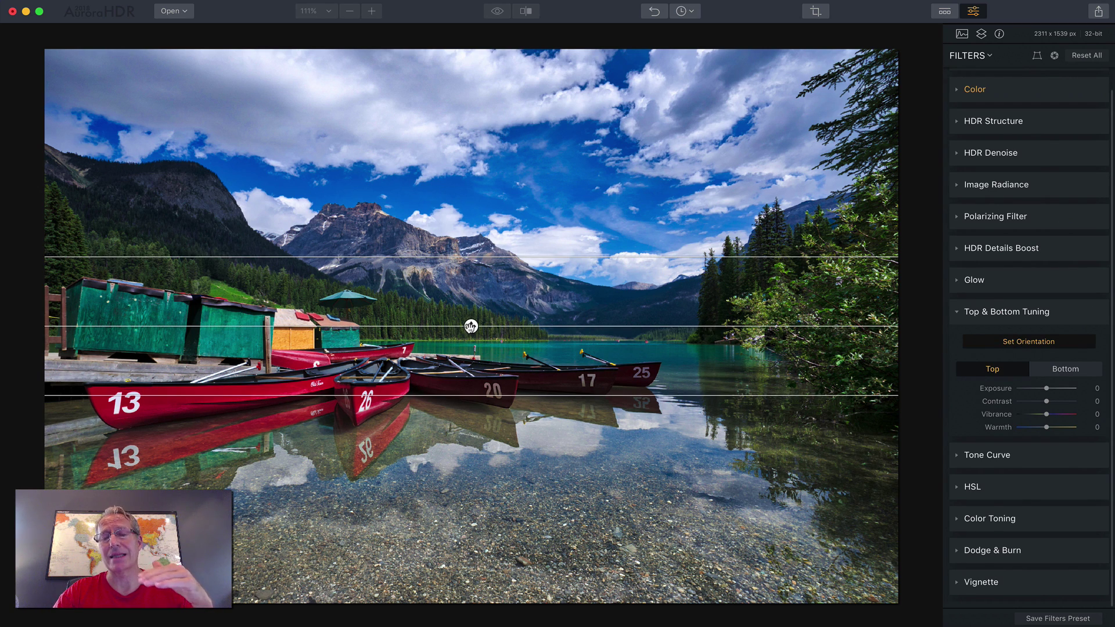
left_click_drag(471, 326, 547, 326)
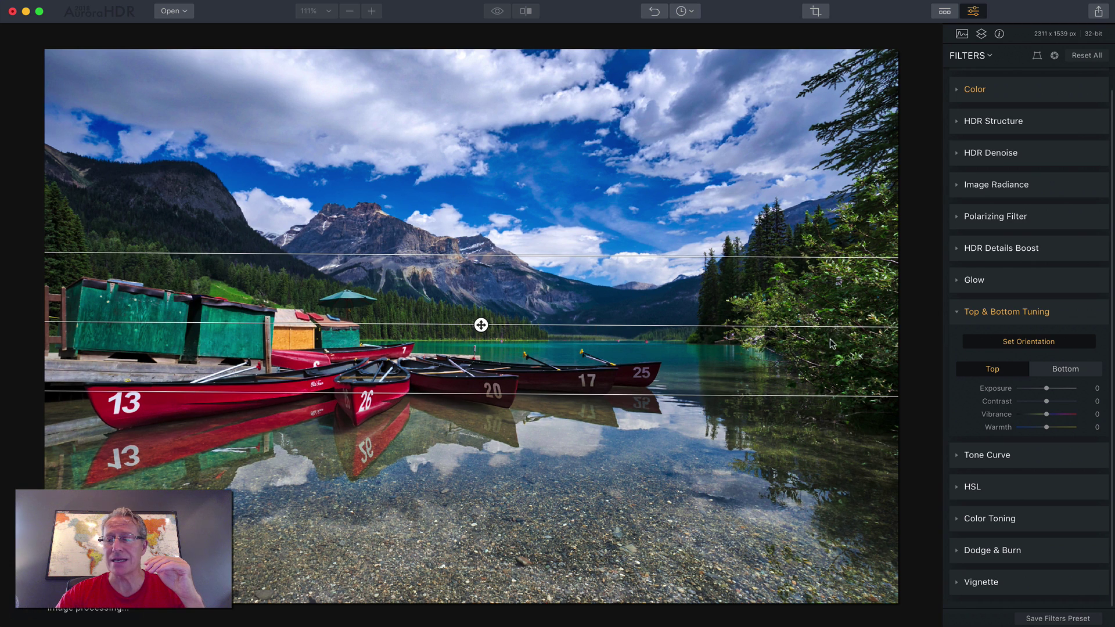
left_click(998, 344)
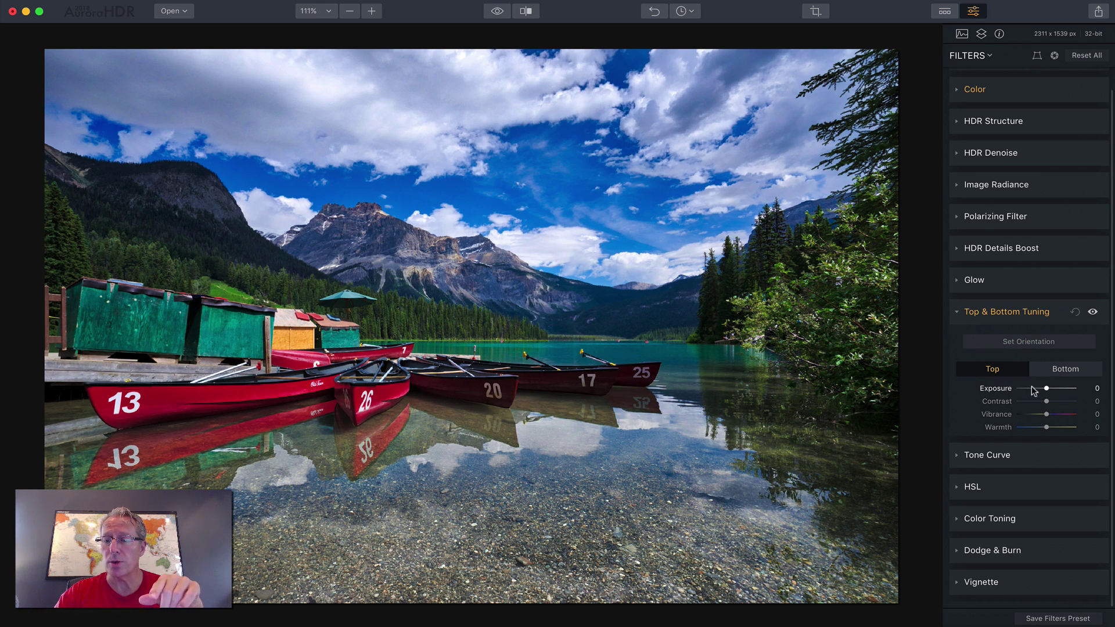
left_click_drag(1045, 390, 1045, 390)
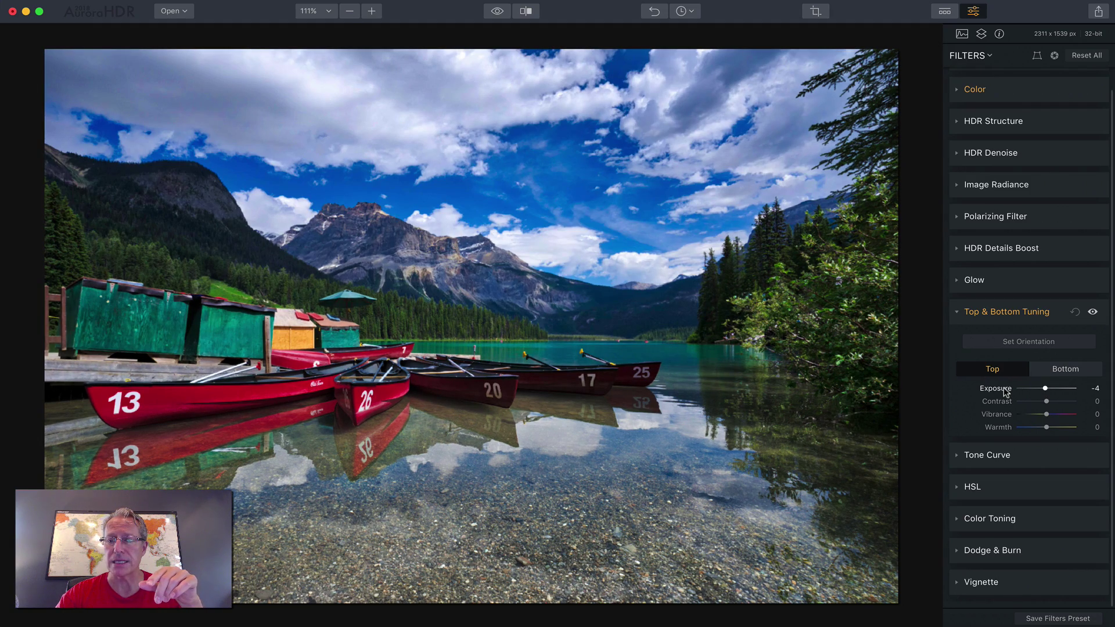
Give the bottom Exposure 13, Contrast 46 and Warmth 10, compare, then collapse the filter
left_click(1060, 373)
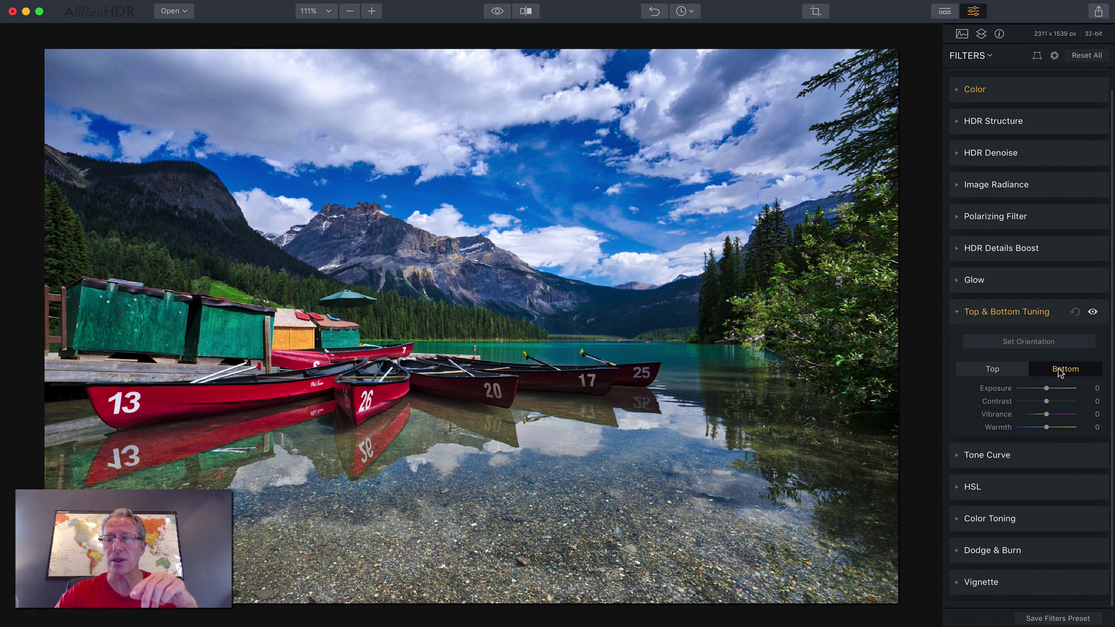
left_click_drag(1045, 389, 1046, 401)
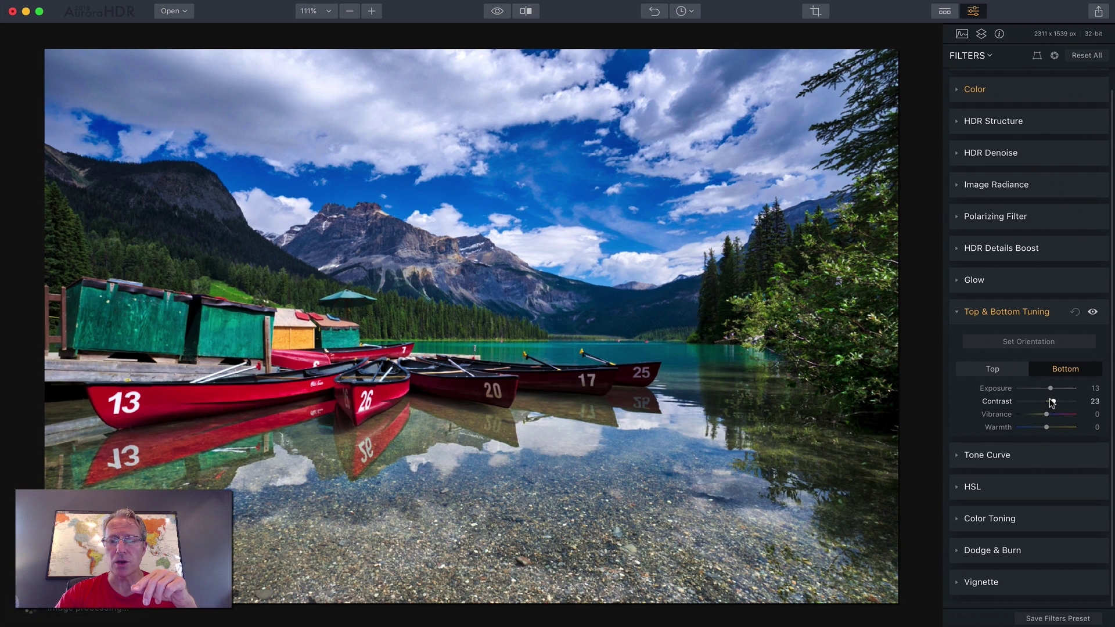
left_click_drag(1053, 403, 1058, 403)
left_click(1045, 427)
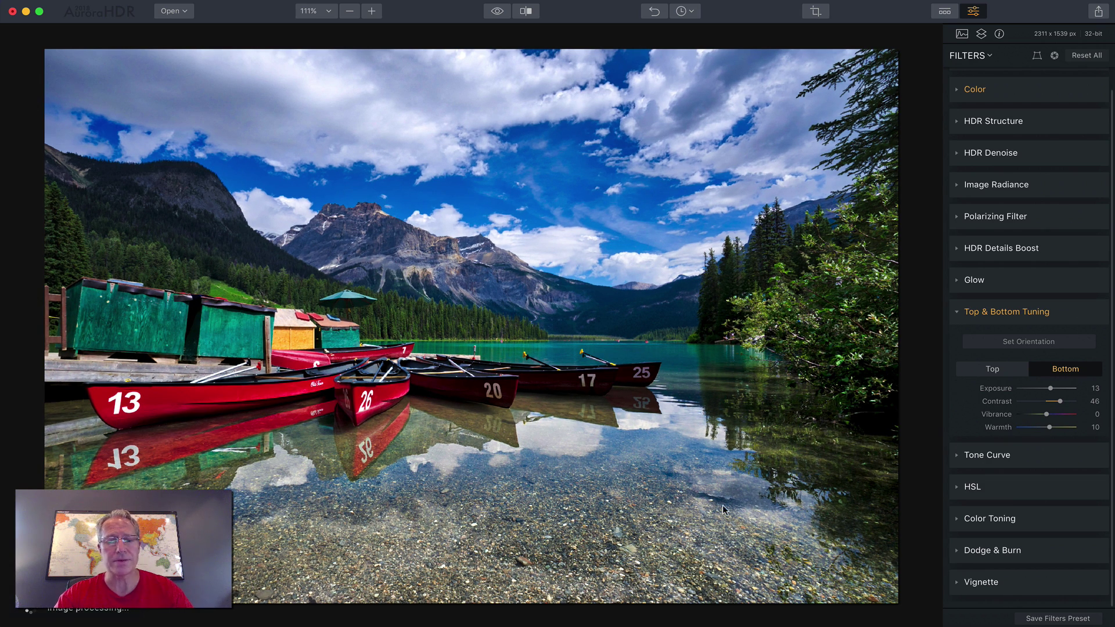
left_click(1091, 314)
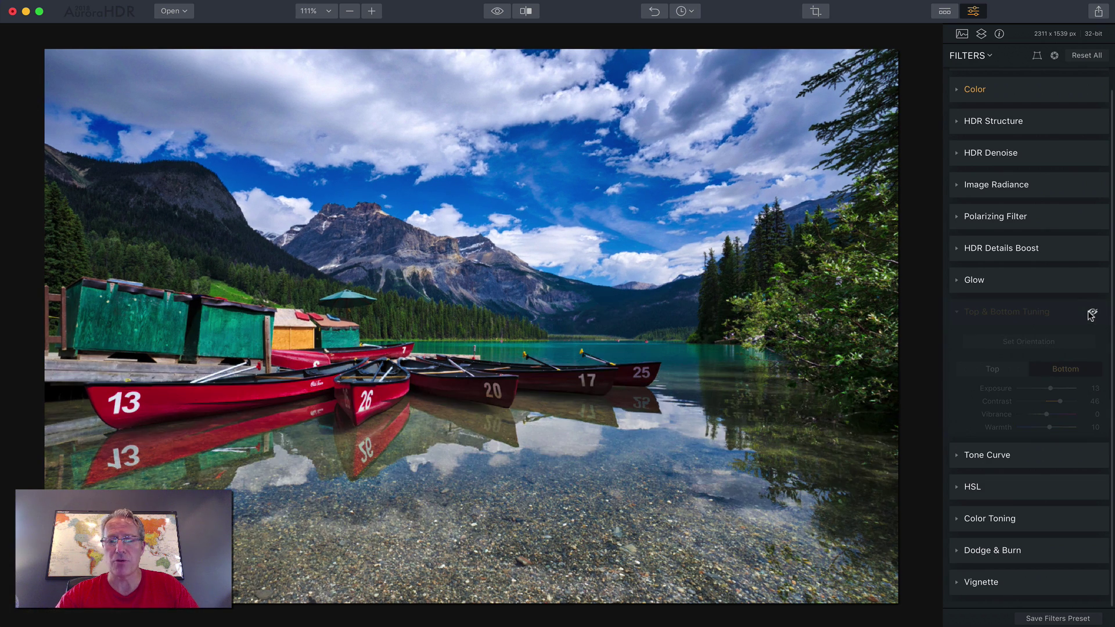
left_click(1092, 314)
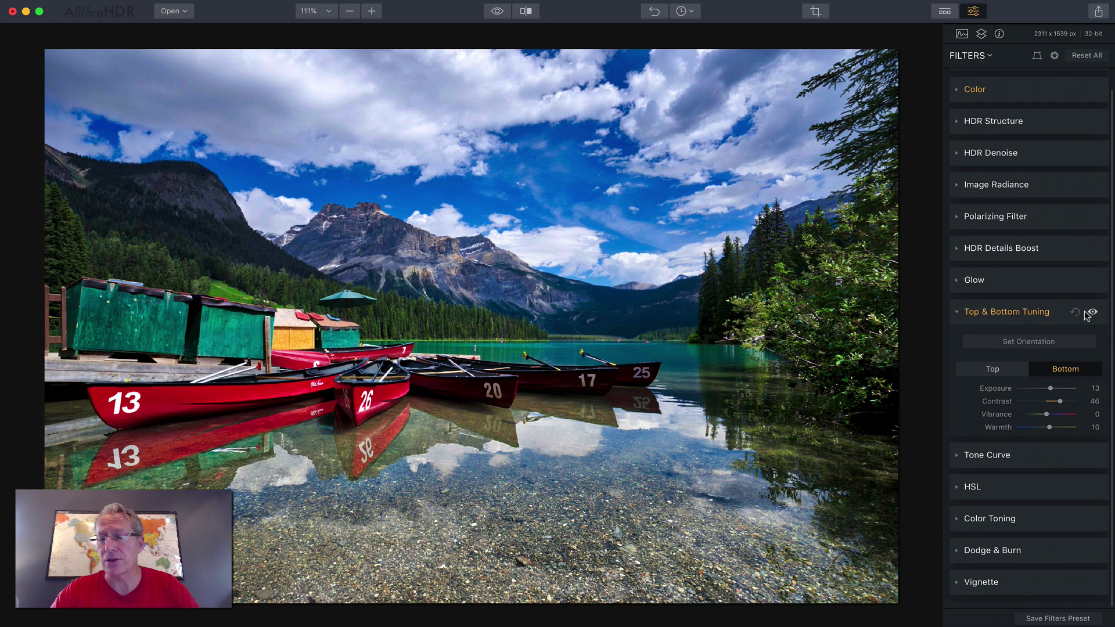
left_click(1056, 312)
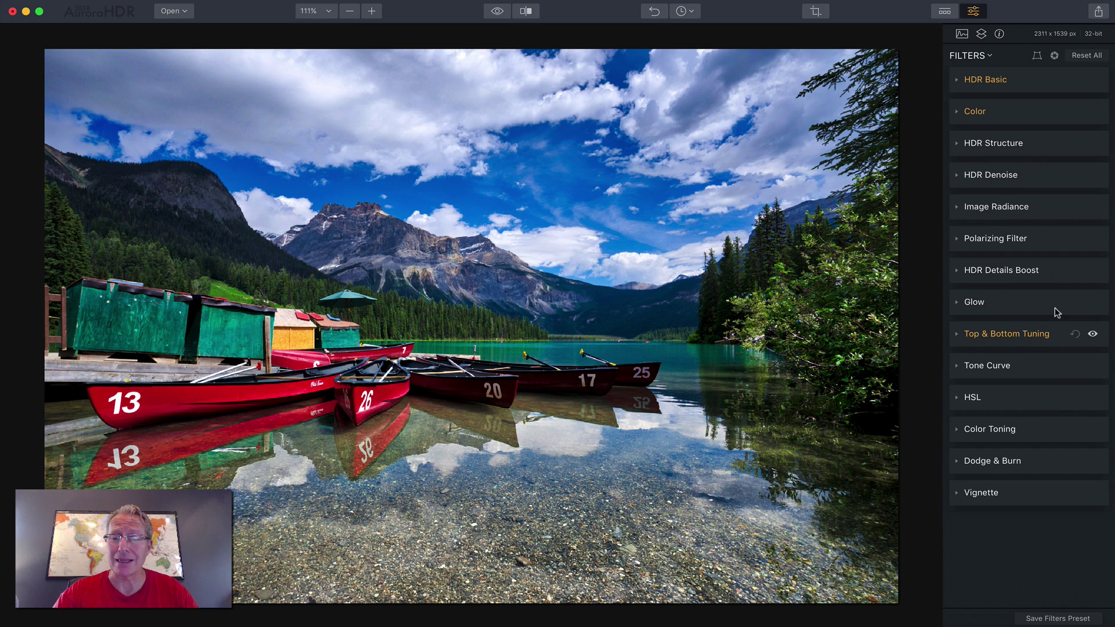
left_click(1042, 365)
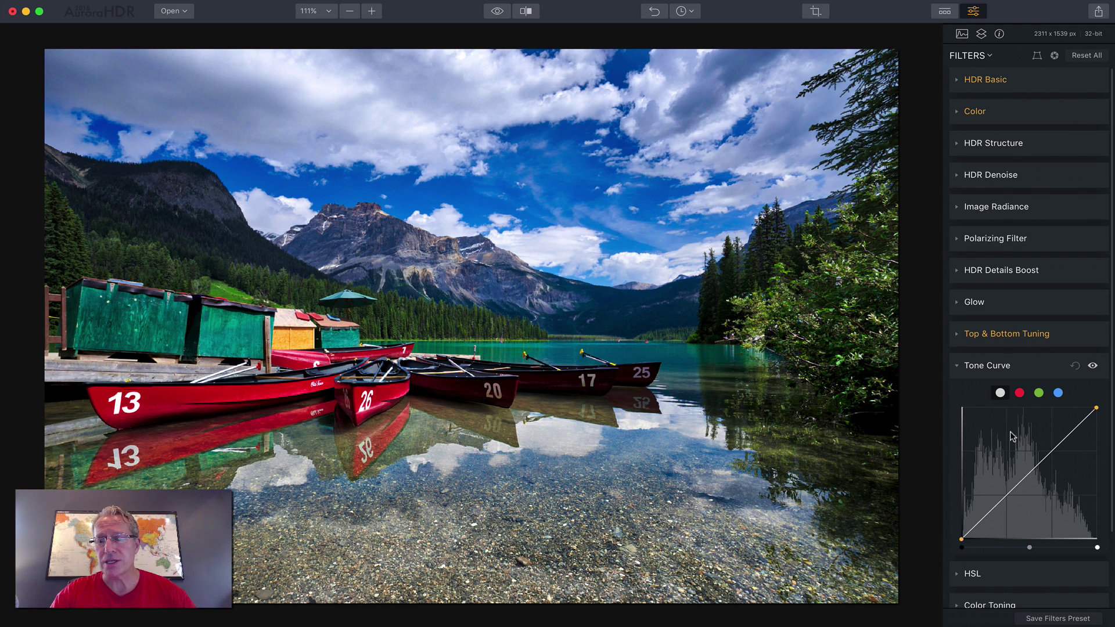
mouse_move(958, 539)
left_mouse_down()
mouse_move(955, 516)
mouse_move(964, 538)
left_mouse_up()
mouse_move(1095, 409)
left_mouse_down()
mouse_move(1095, 422)
mouse_move(1096, 408)
left_mouse_up()
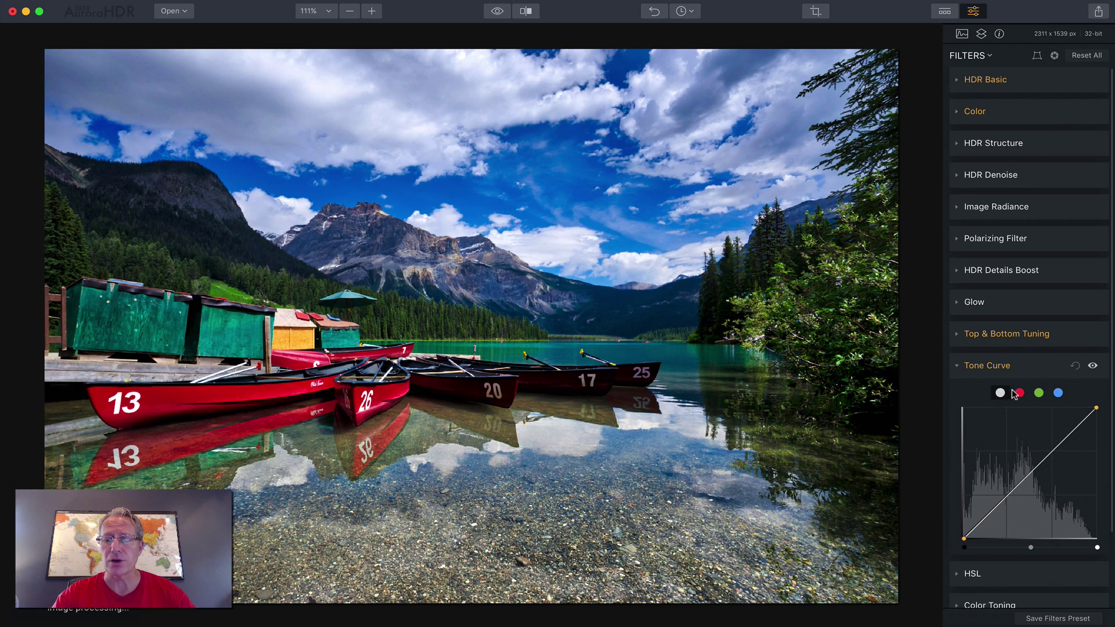
left_click(1018, 393)
mouse_move(1093, 408)
left_mouse_down()
mouse_move(1062, 409)
mouse_move(1096, 408)
left_mouse_up()
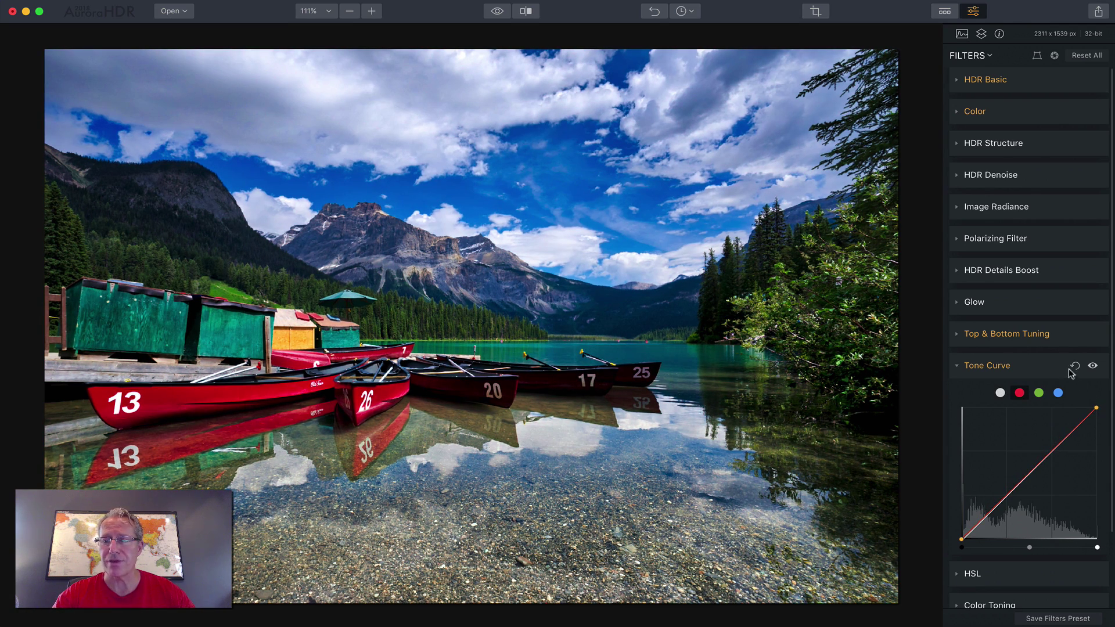
left_click(1023, 370)
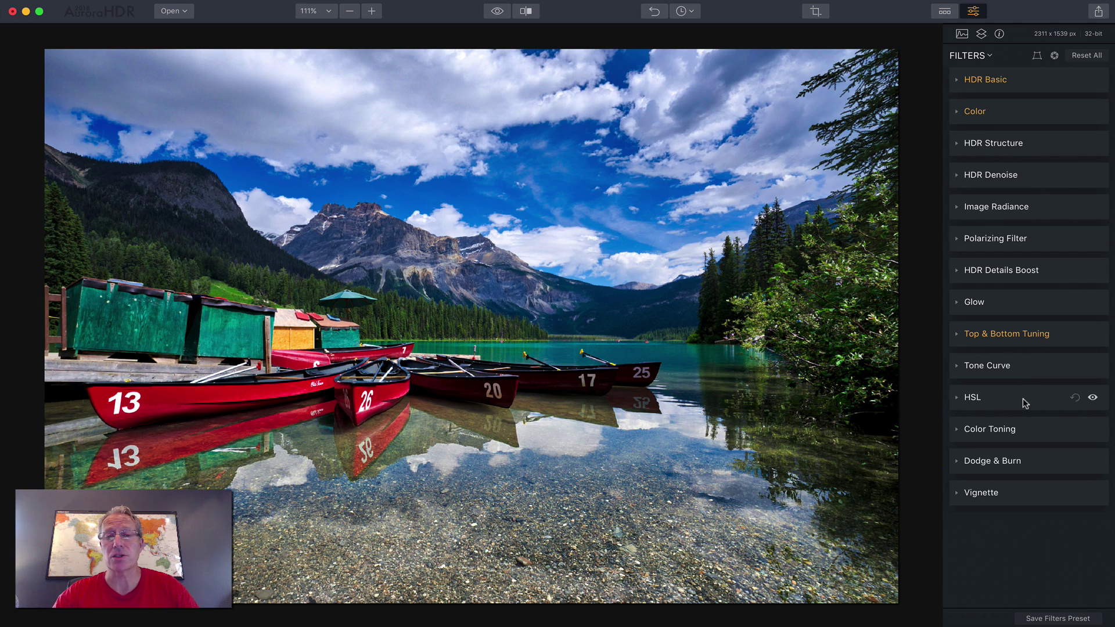
Expand HSL, try darkening Blue Luminance, then return it to 0
left_click(1023, 398)
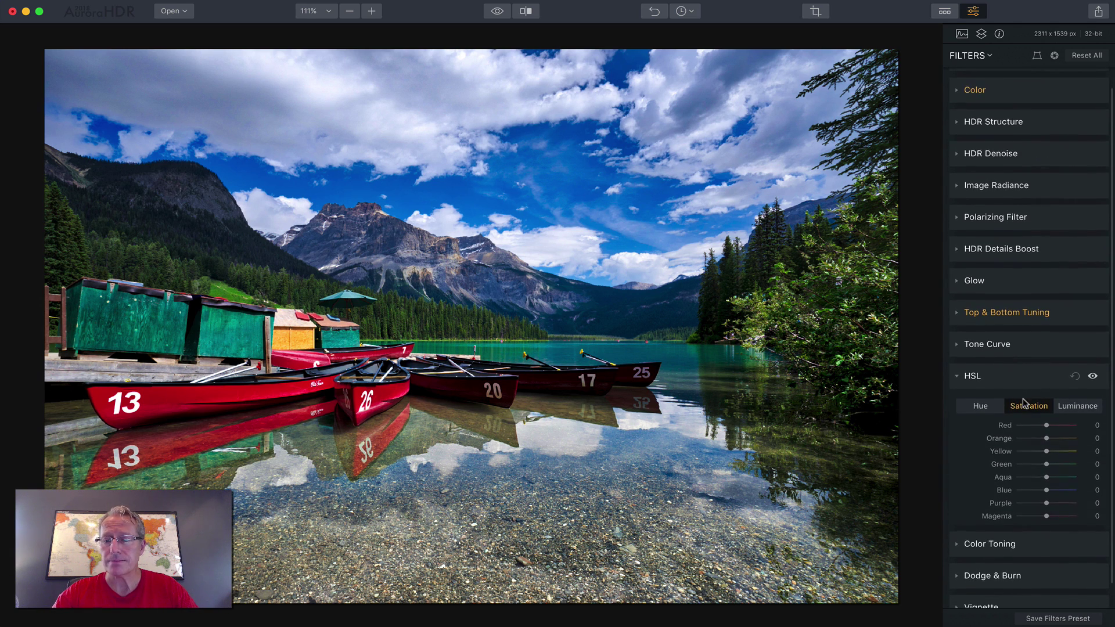
left_click(969, 405)
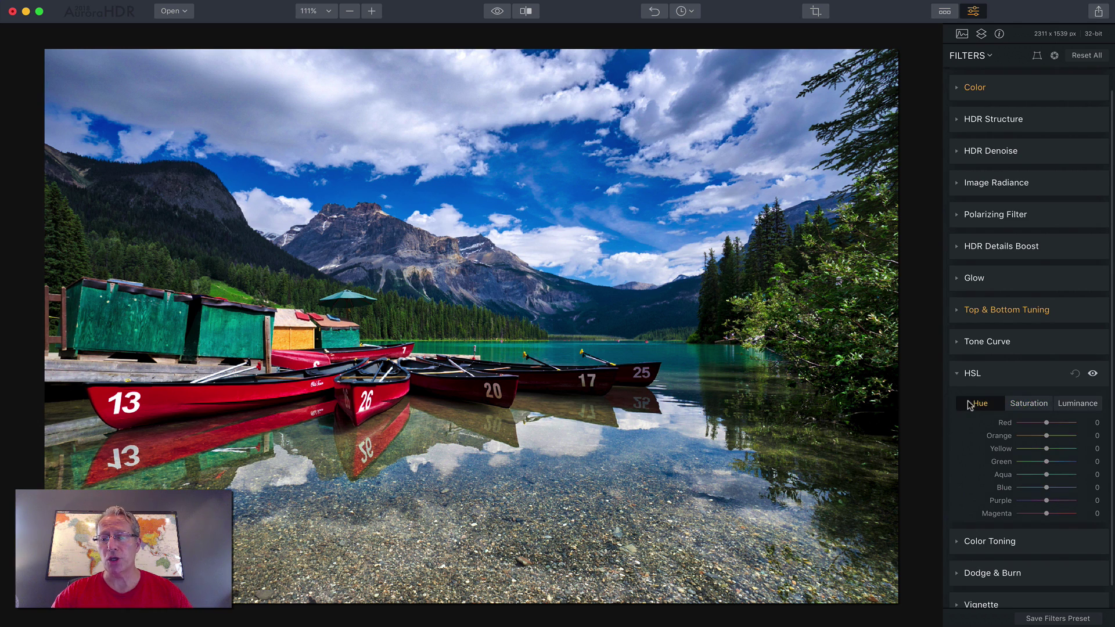
left_click(1034, 404)
left_click(1078, 406)
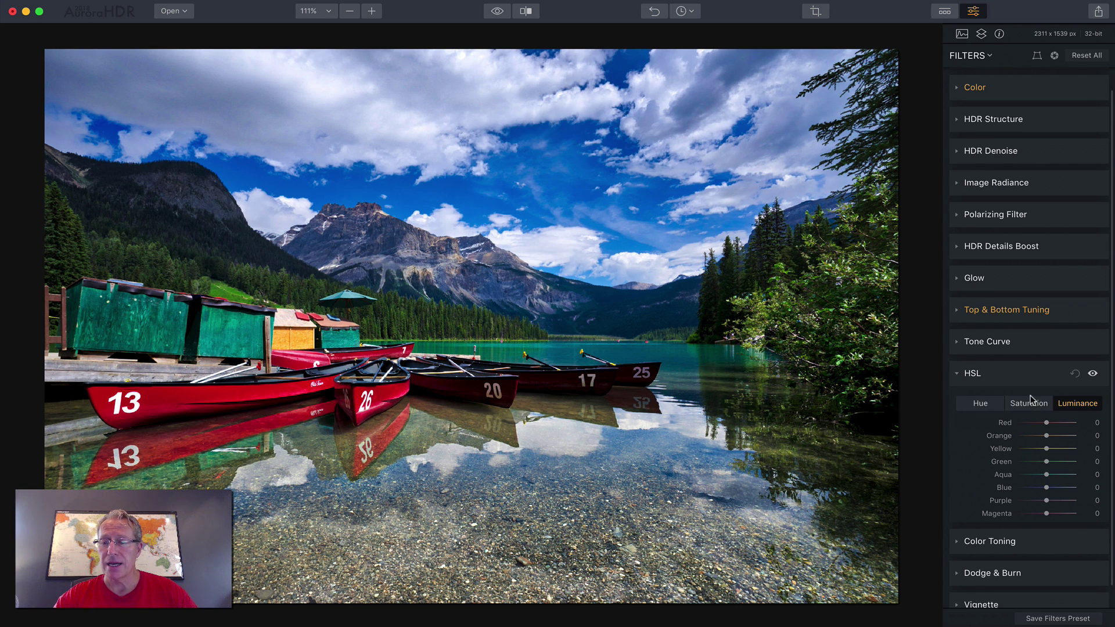
left_click(1044, 489)
left_click_drag(1044, 491, 1069, 491)
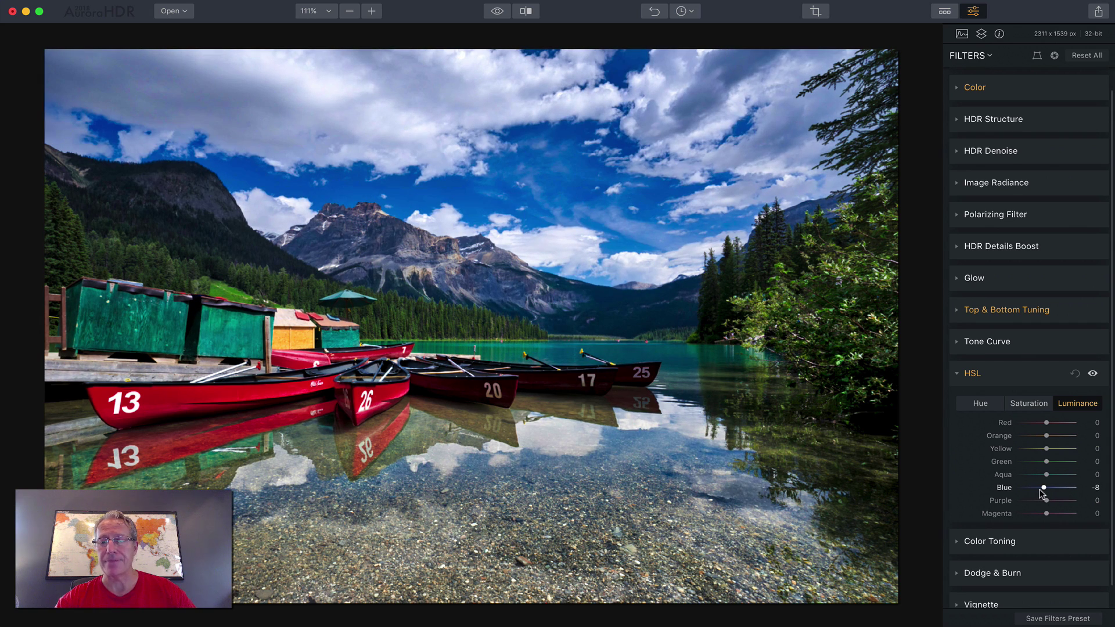
left_click_drag(1041, 494, 1044, 494)
Boost Red Saturation, set Red Luminance to -20, collapse HSL and toggle it to compare
left_click(1034, 404)
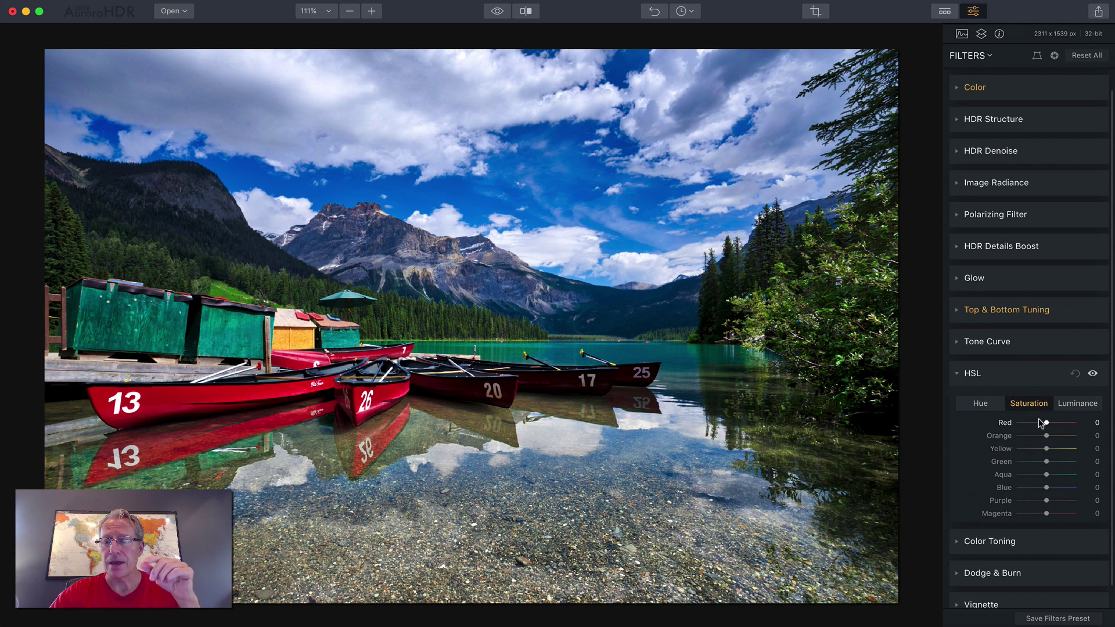
left_click_drag(1043, 423, 1035, 423)
left_click(1070, 403)
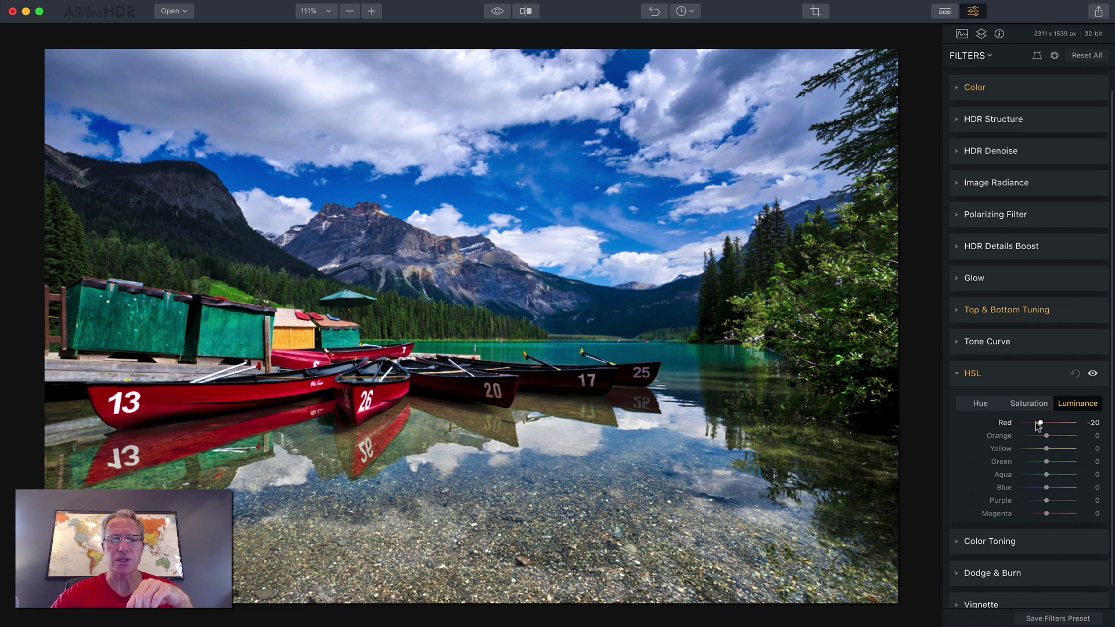
left_click(1036, 377)
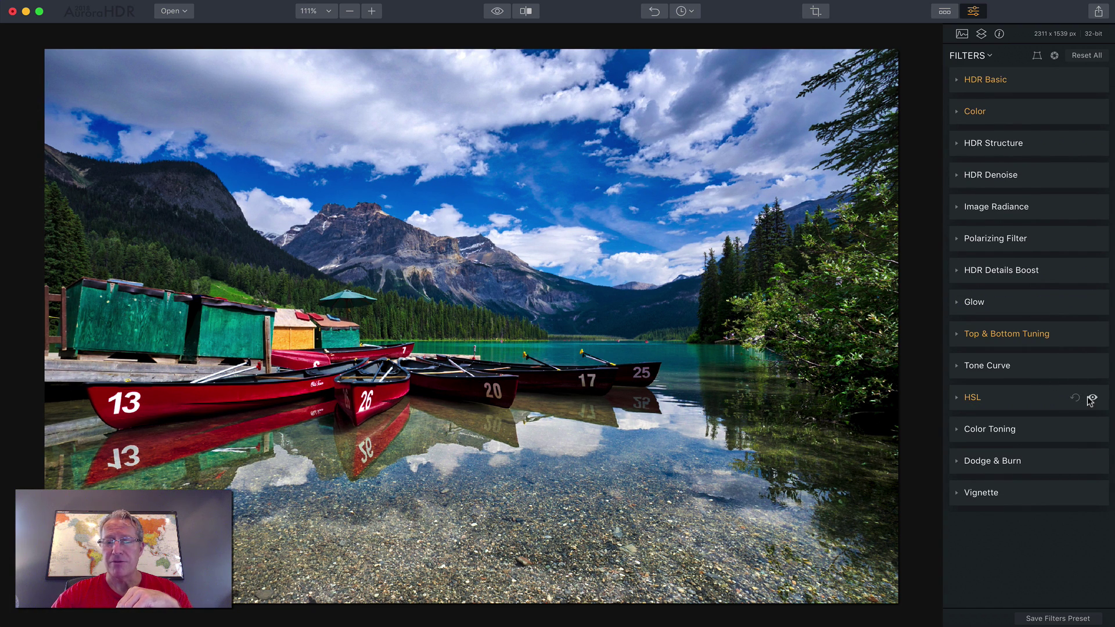
left_click(1090, 400)
left_click(1091, 399)
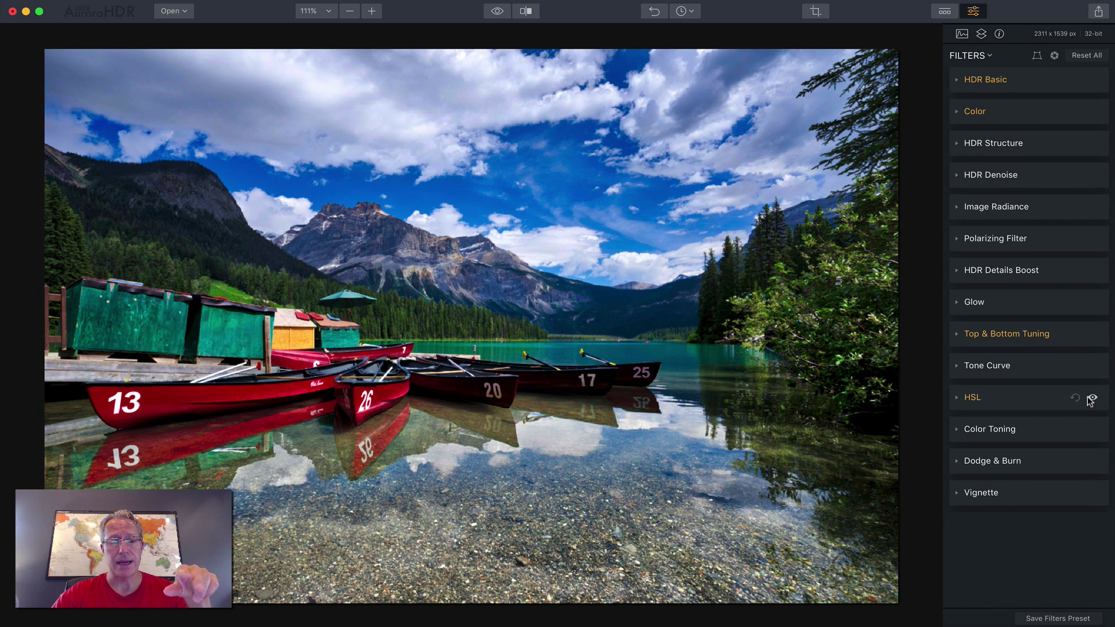
left_click(1041, 428)
scroll(1041, 427, "down", 2)
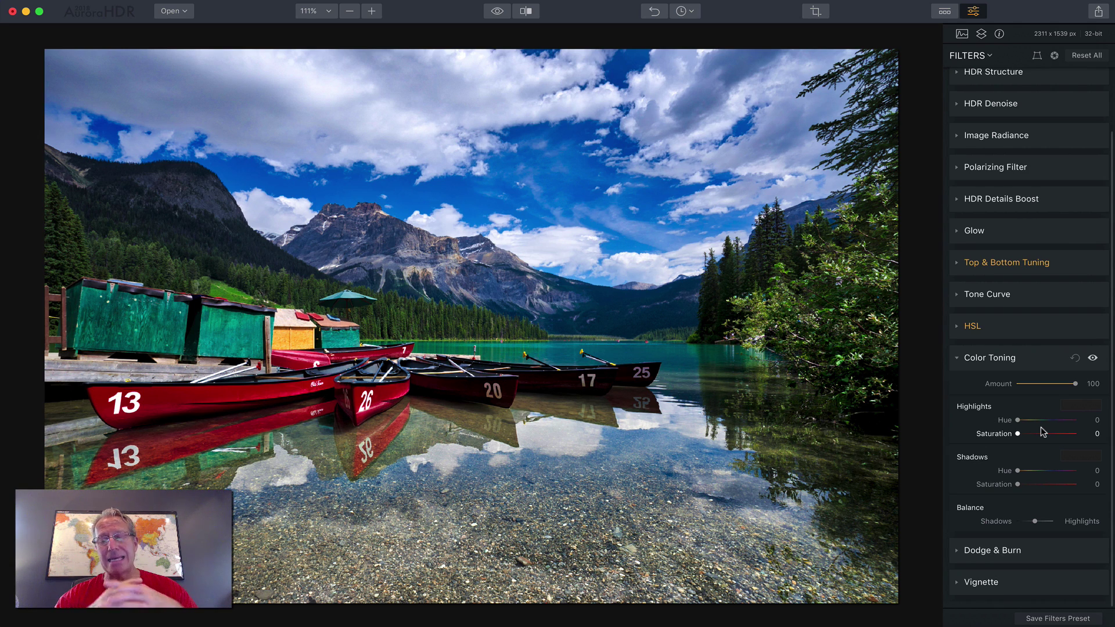
left_click_drag(1016, 419, 1045, 433)
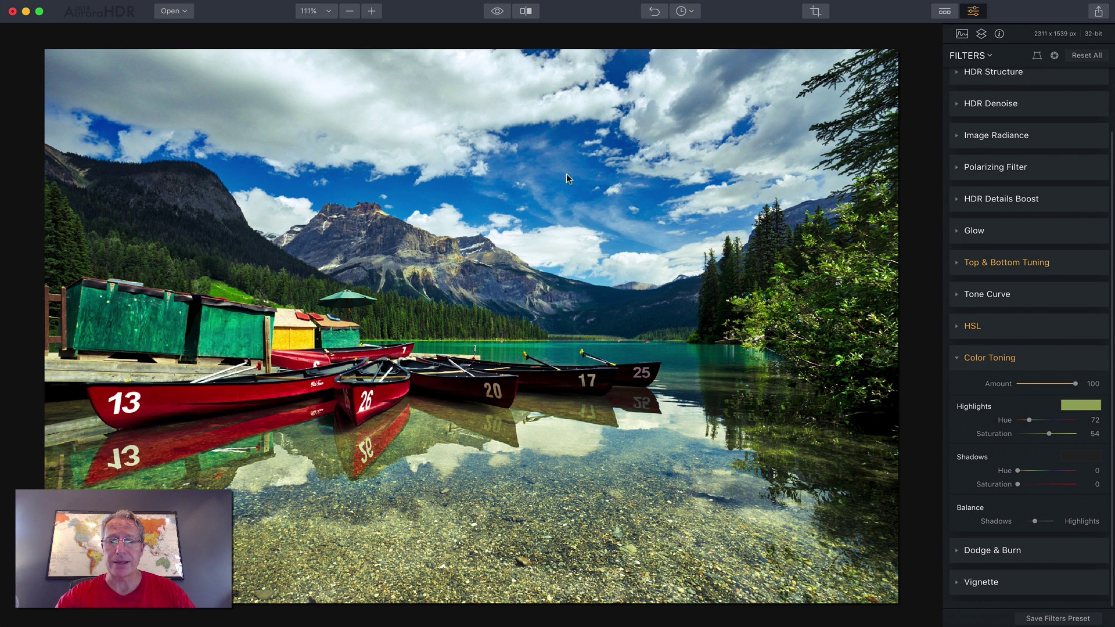
mouse_move(1071, 386)
left_click(1074, 359)
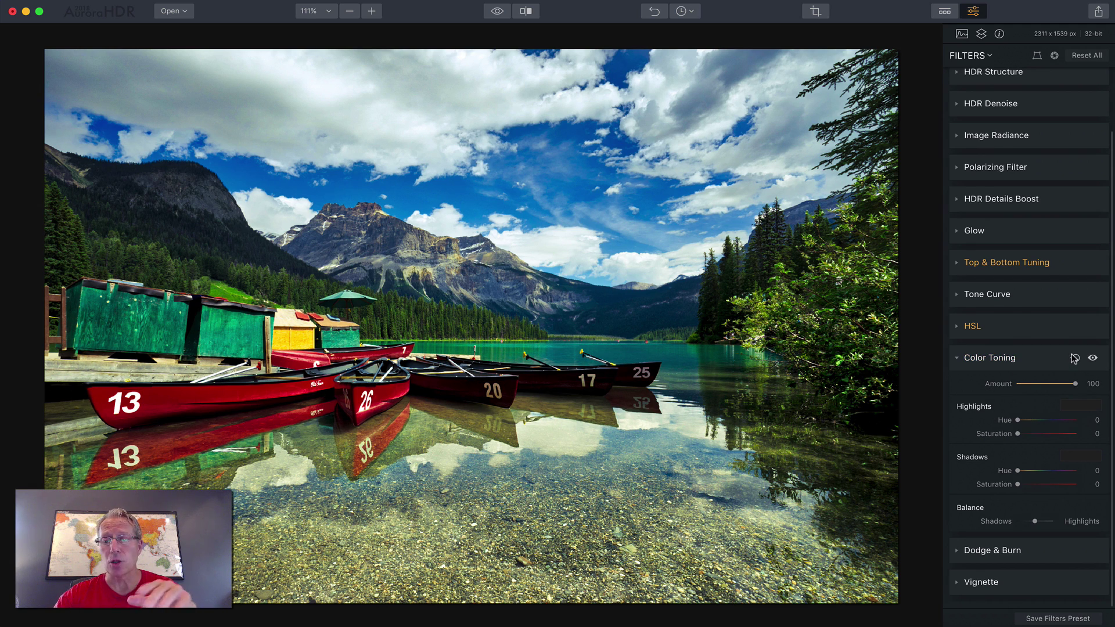
left_click(1050, 356)
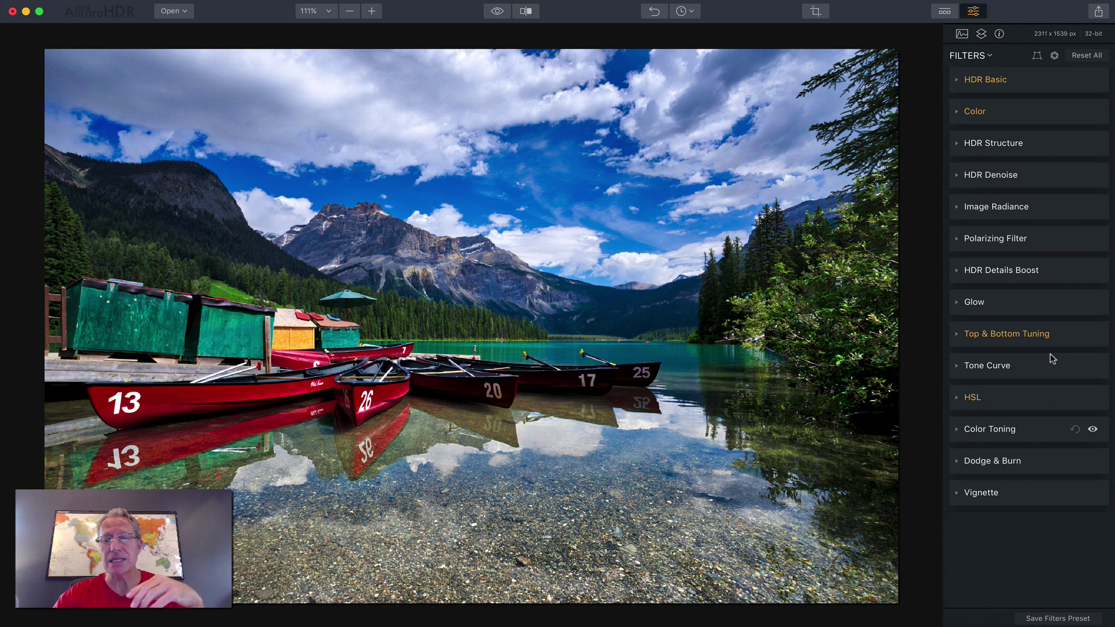
Start Dodge & Burn painting with a Lighten brush at Size 64 and Strength 21
left_click(1036, 466)
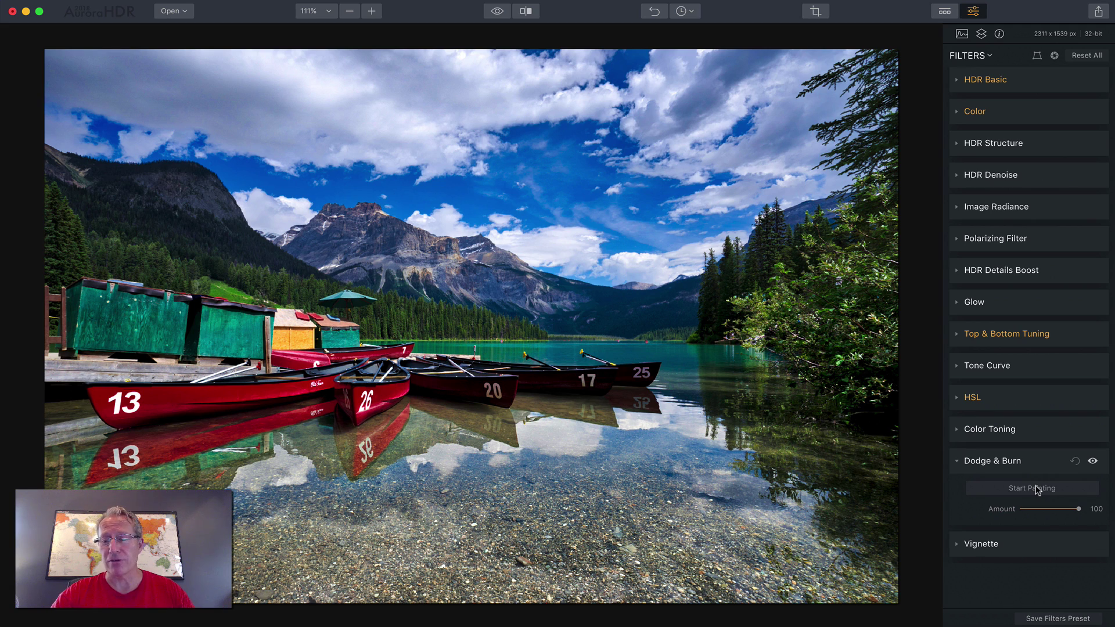
left_click(1037, 488)
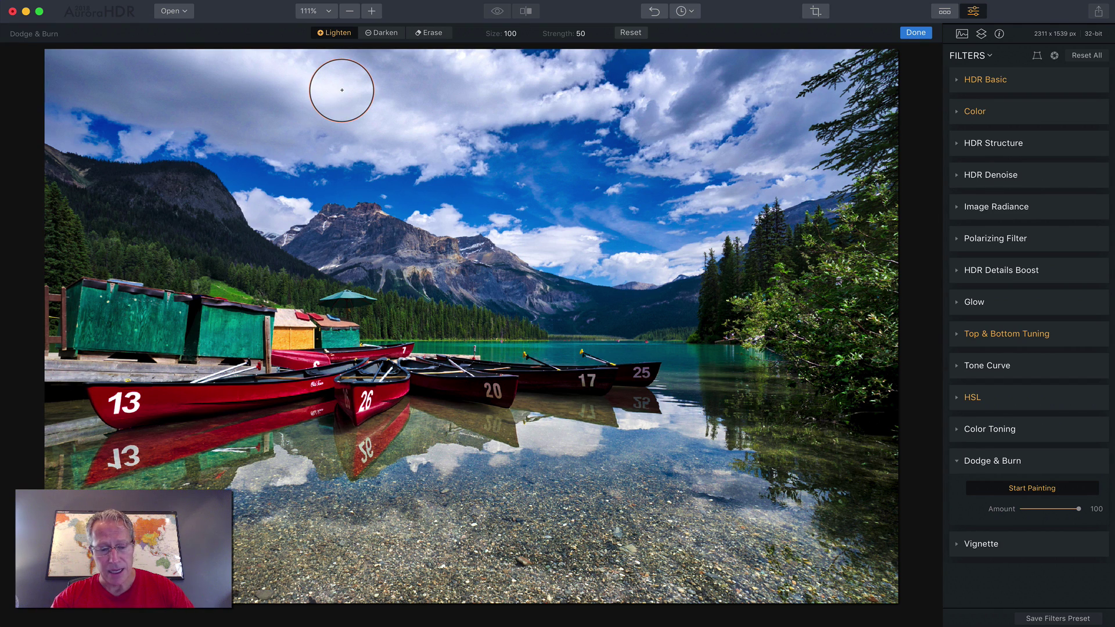
key("alt")
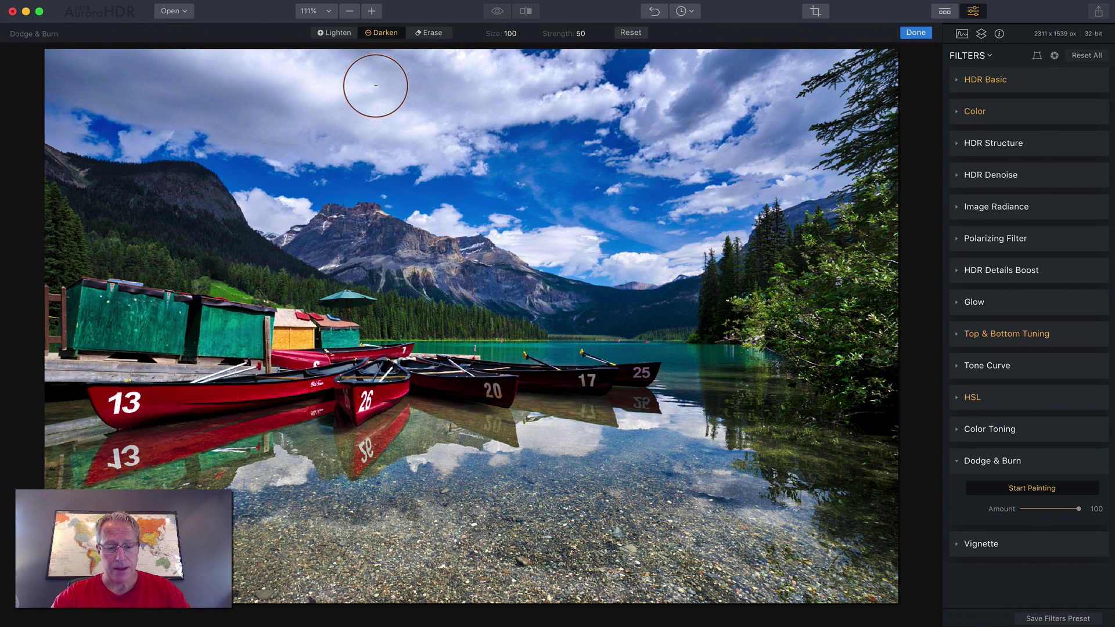
key("alt")
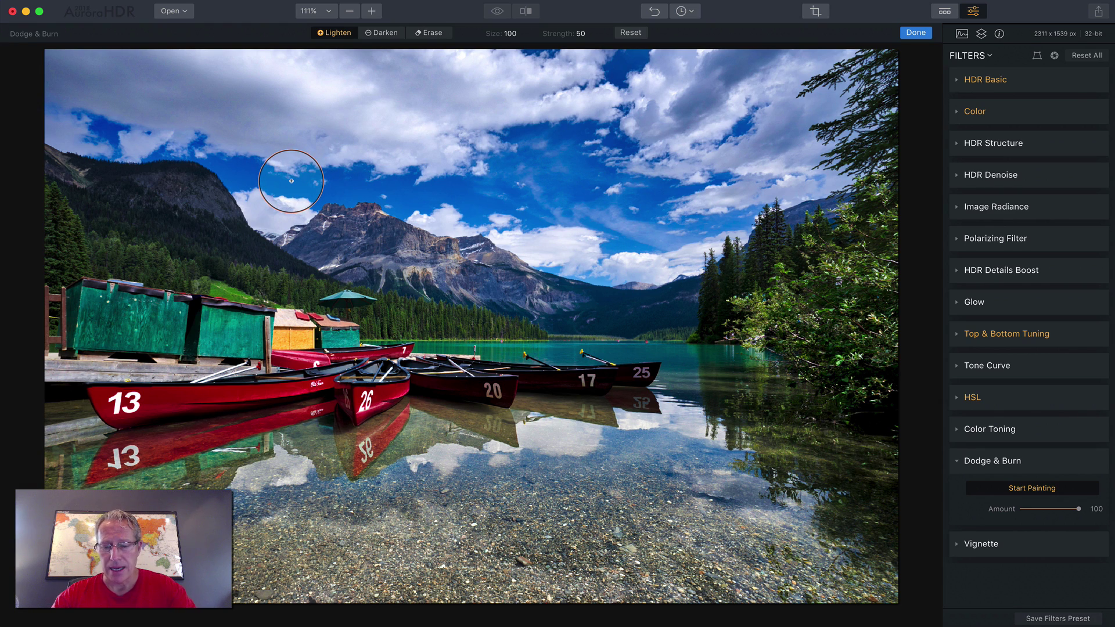
key("bracketleft")
key("bracketleft")
key("bracketleft")
key("bracketleft")
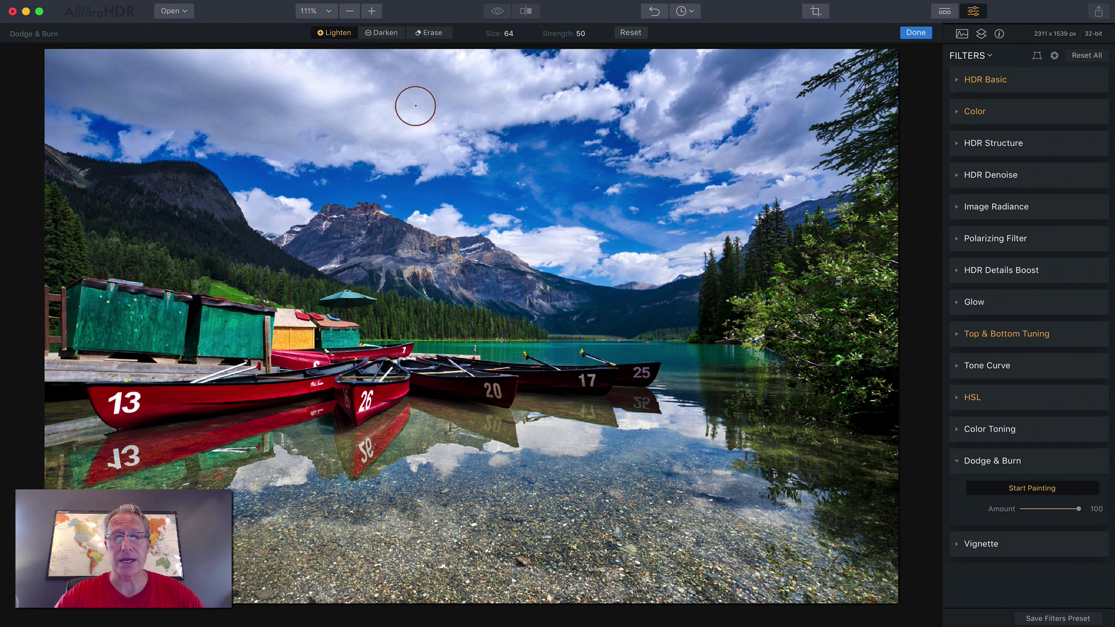
left_click_drag(563, 37, 543, 38)
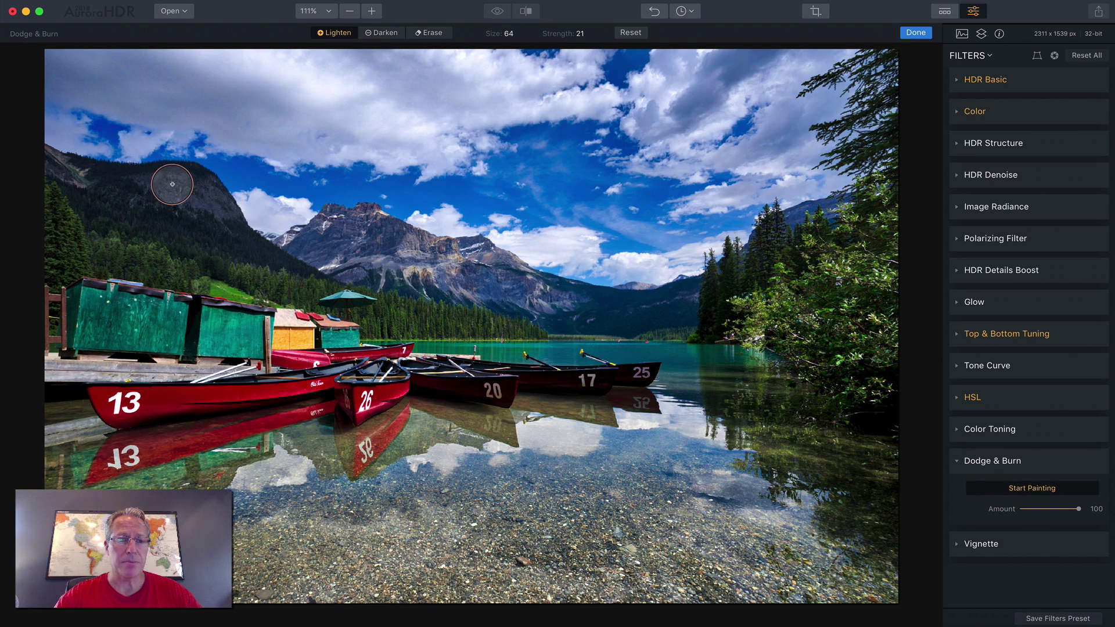
Paint over the dark left mountain, finish painting, and toggle Dodge & Burn to compare
mouse_move(166, 182)
left_mouse_down()
mouse_move(192, 189)
mouse_move(156, 190)
mouse_move(178, 192)
mouse_move(224, 232)
mouse_move(181, 194)
mouse_move(215, 208)
mouse_move(112, 189)
mouse_move(198, 234)
mouse_move(170, 194)
mouse_move(257, 251)
mouse_move(183, 192)
mouse_move(119, 207)
left_mouse_up()
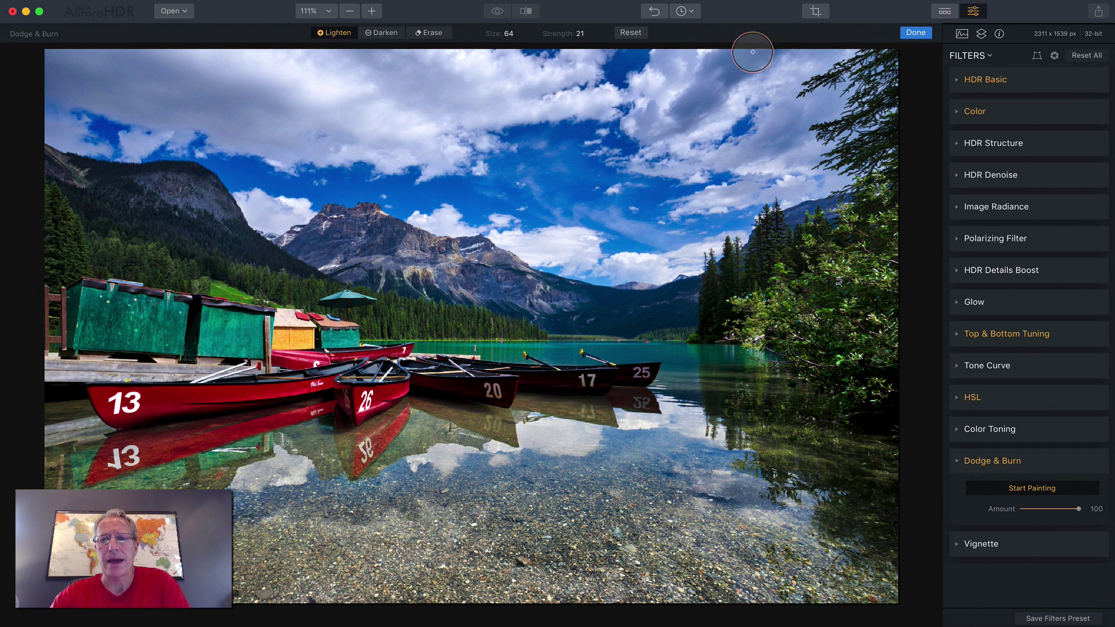
left_click(916, 33)
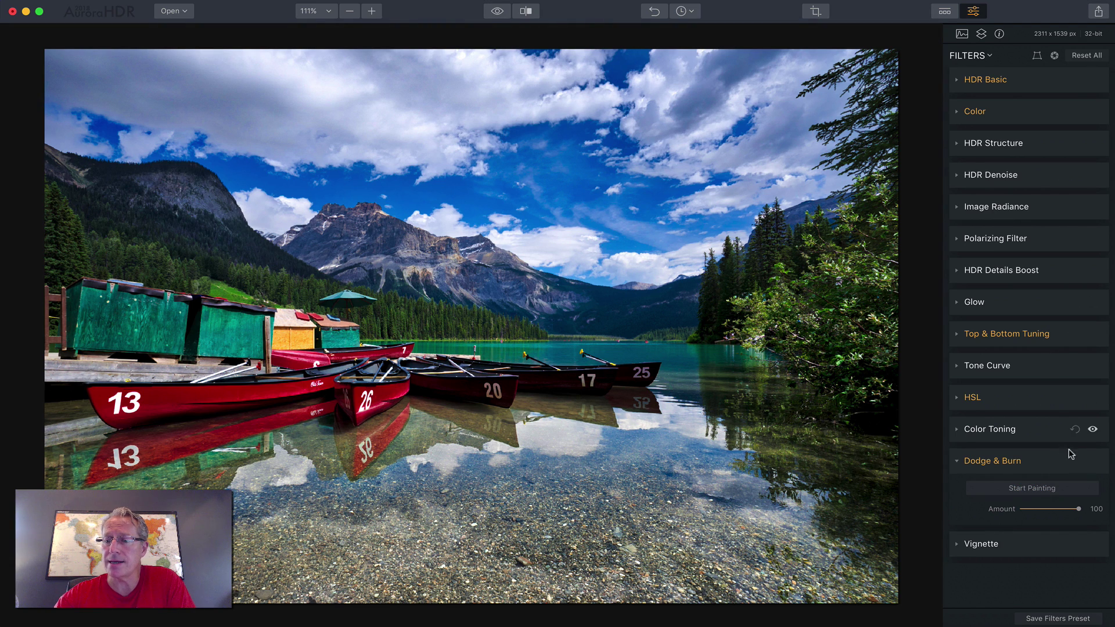
left_click(1092, 462)
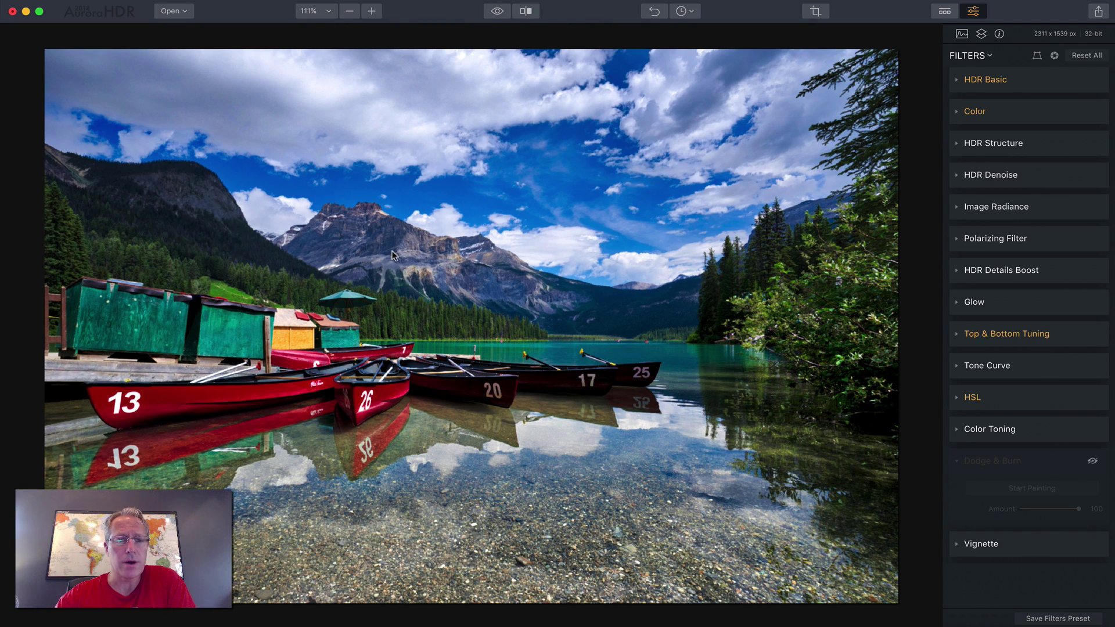
left_click(1090, 460)
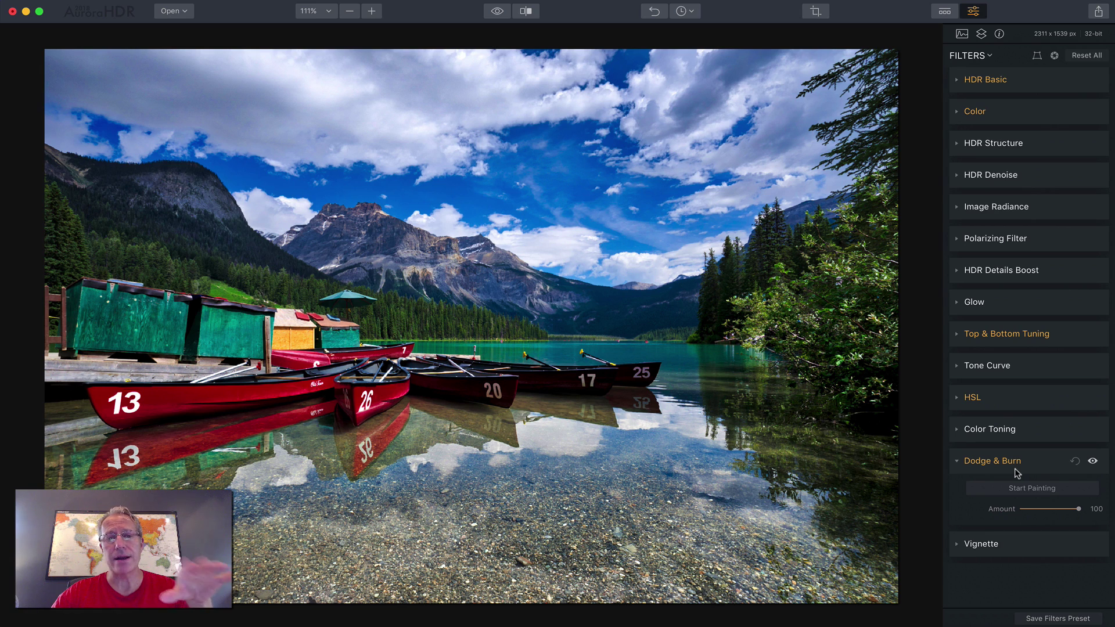
Trial a Vignette with Amount -76, Inner Brightness 56, feathering and canoe centre, then reset it
left_click(1032, 461)
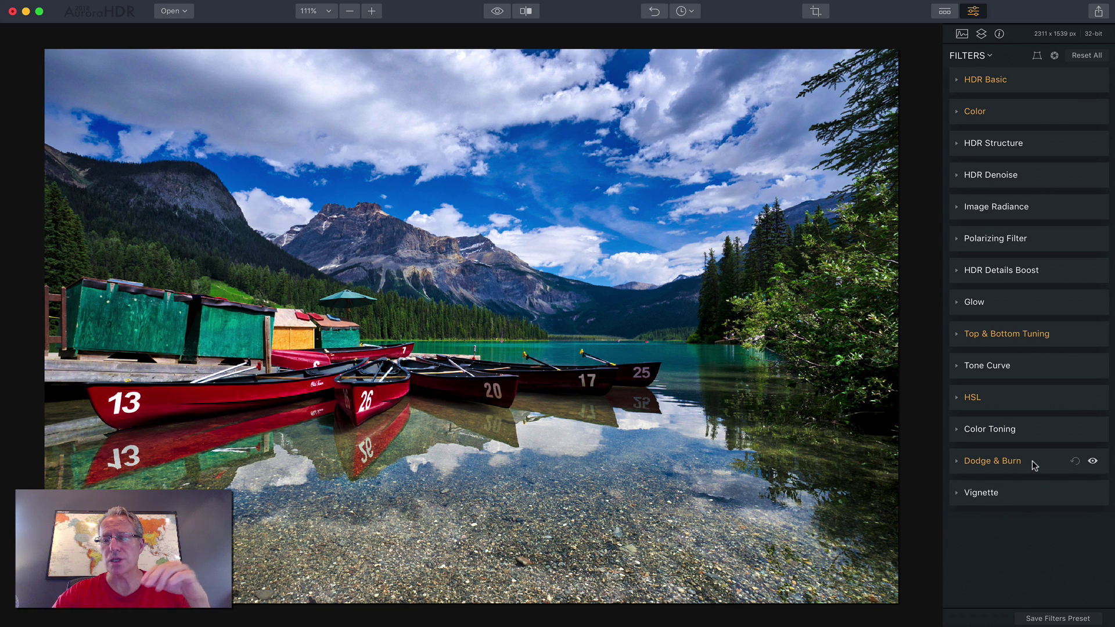
left_click(1020, 497)
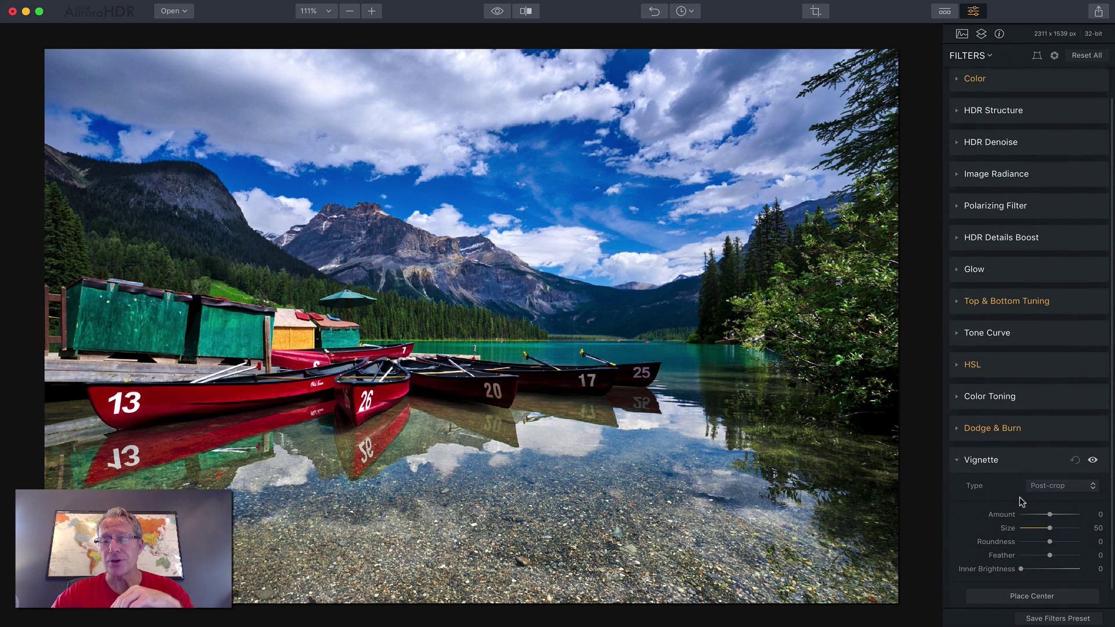
left_click_drag(1049, 495, 1083, 488)
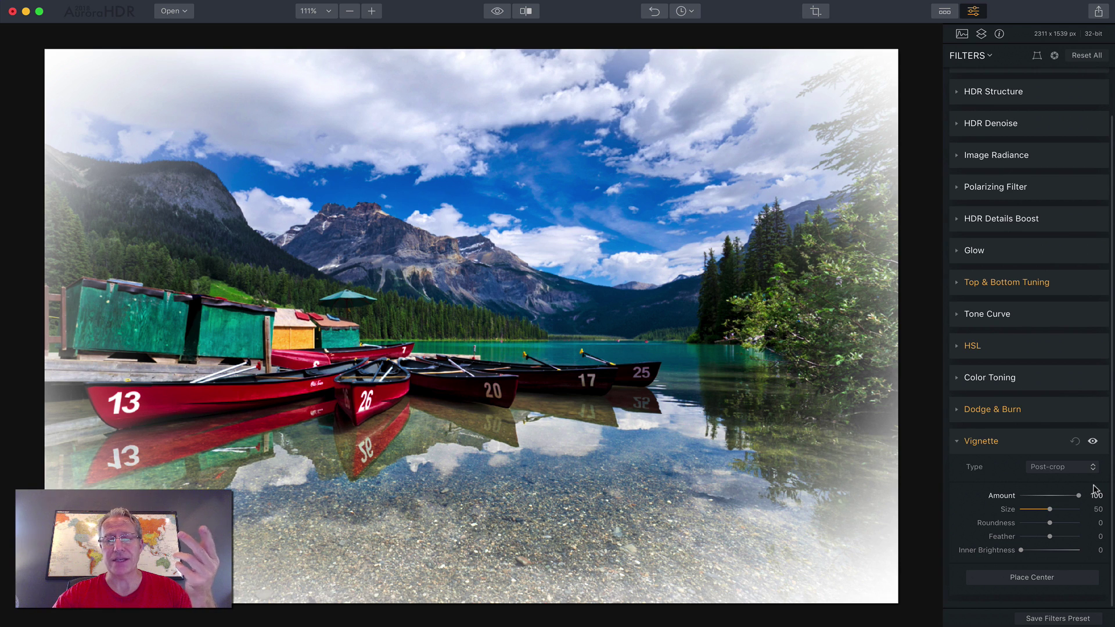
left_click_drag(1095, 486, 1055, 491)
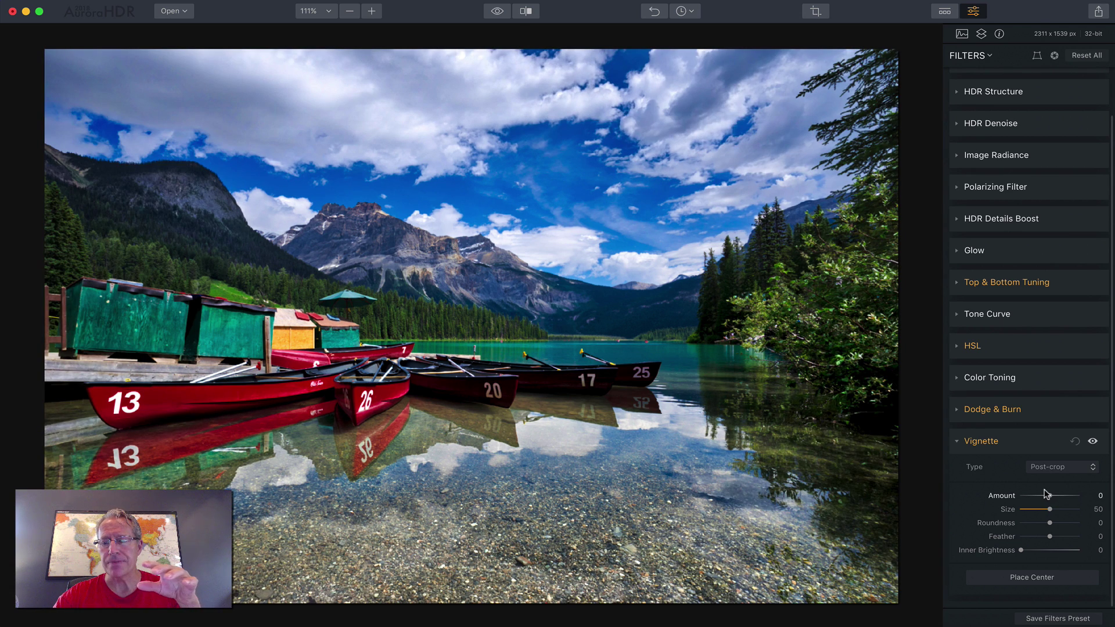
left_click_drag(1047, 494, 1003, 540)
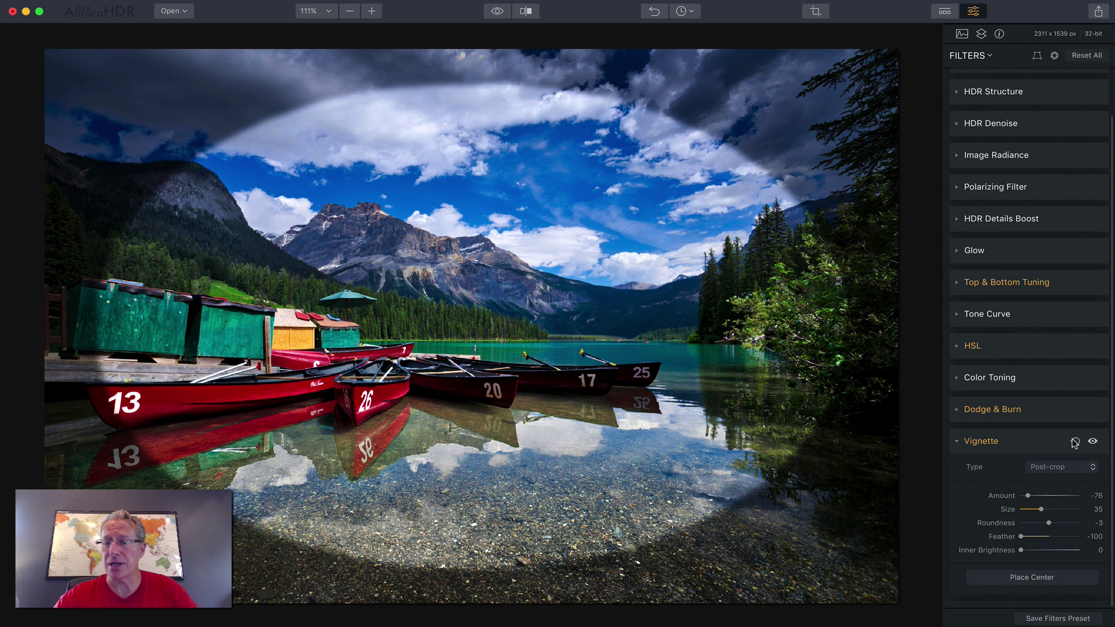
left_click_drag(1014, 535, 1052, 551)
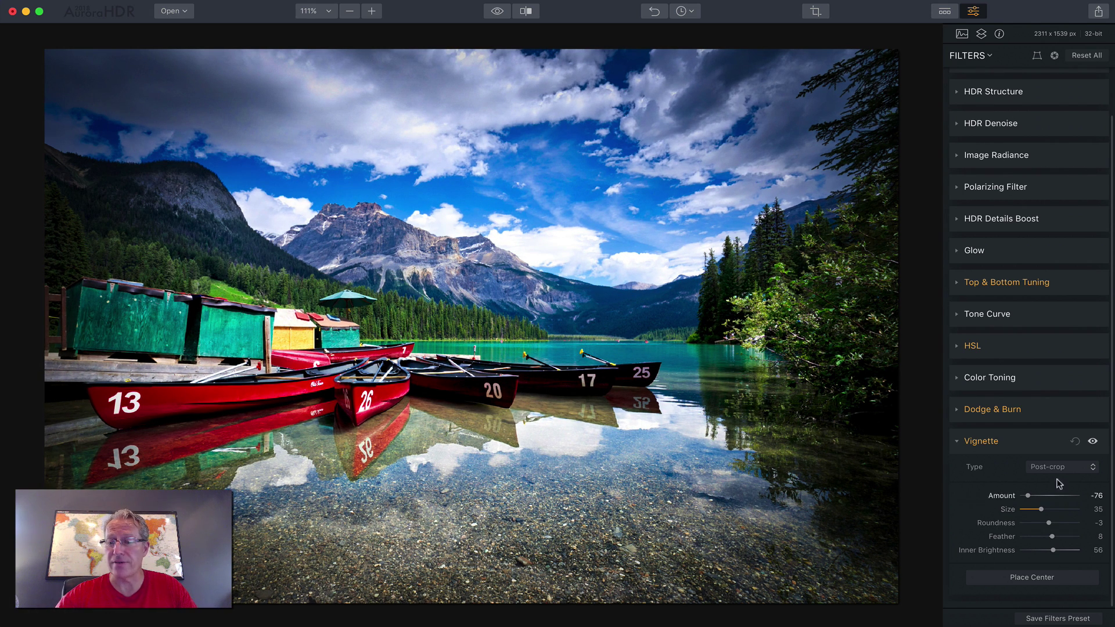
left_click(1020, 581)
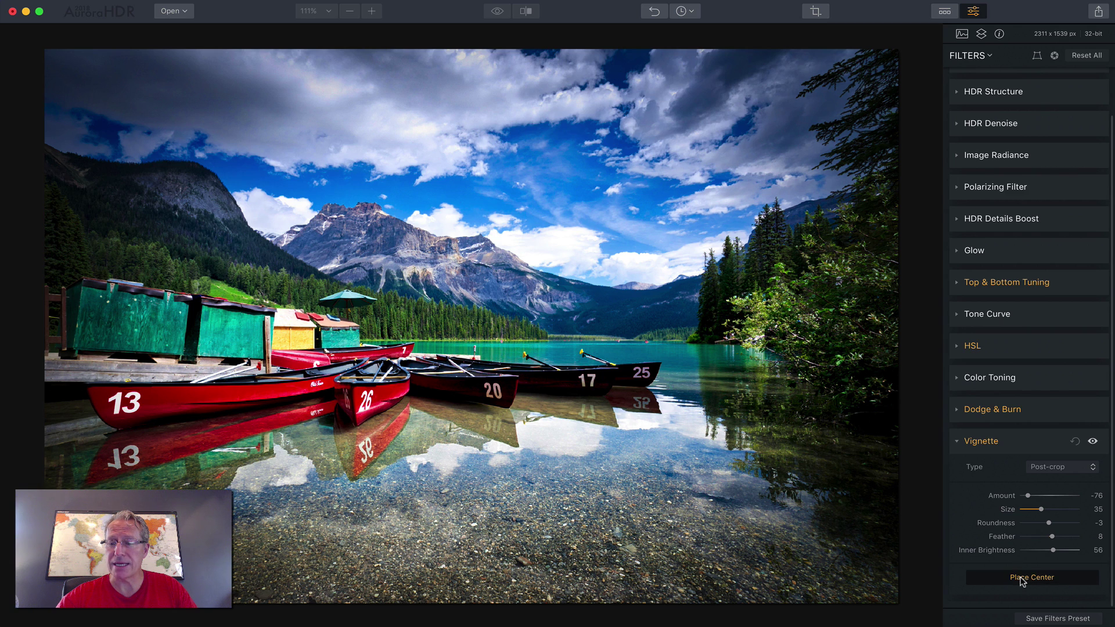
left_click(385, 355)
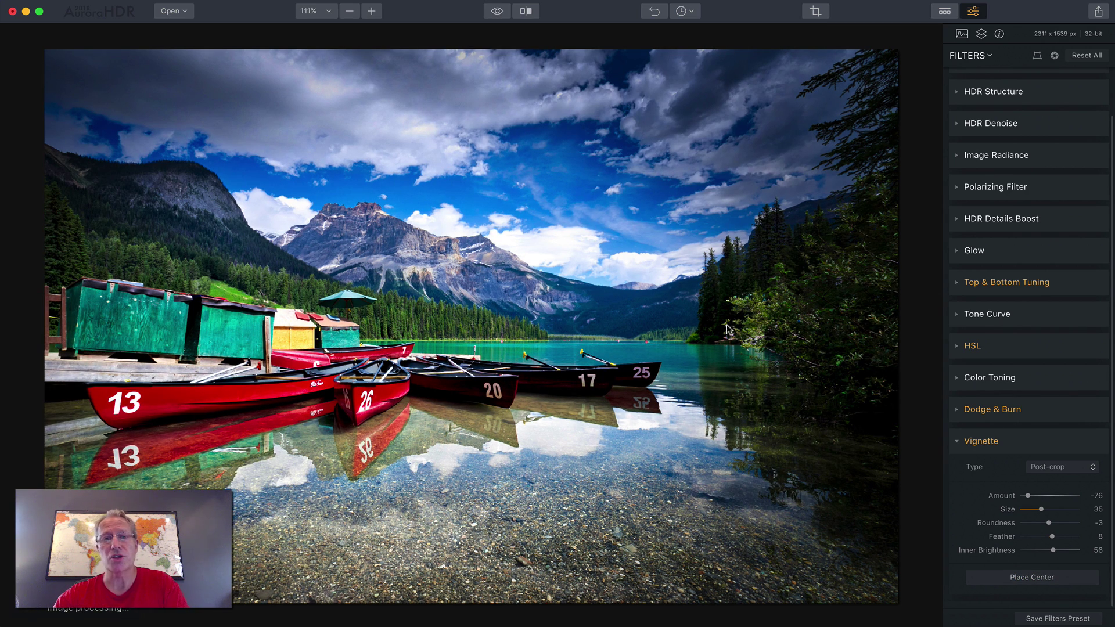
left_click(1074, 441)
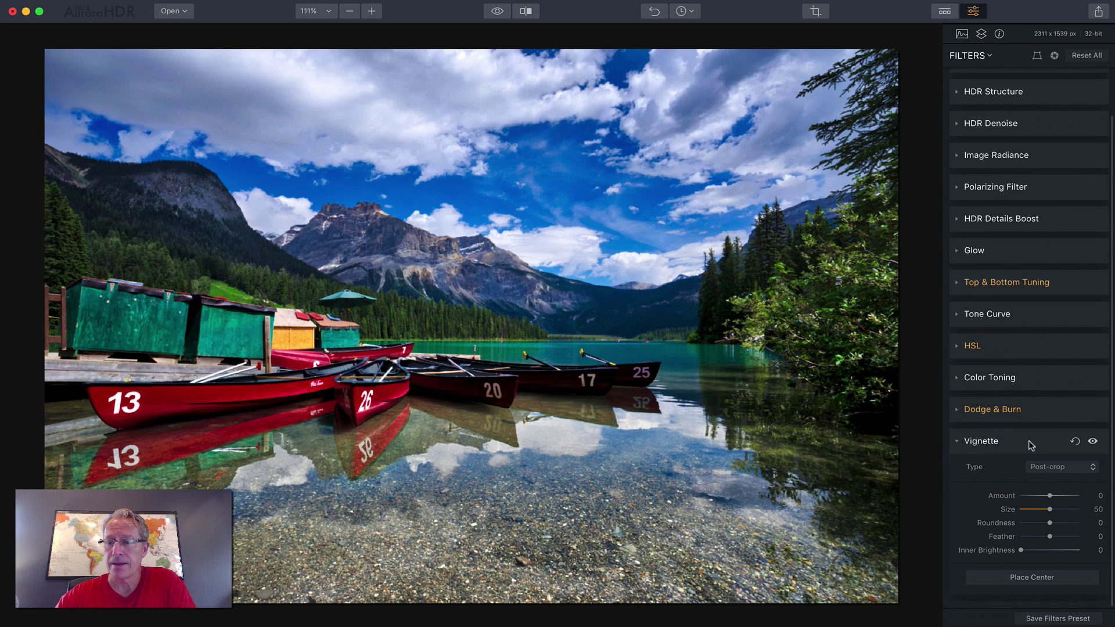
left_click(1029, 440)
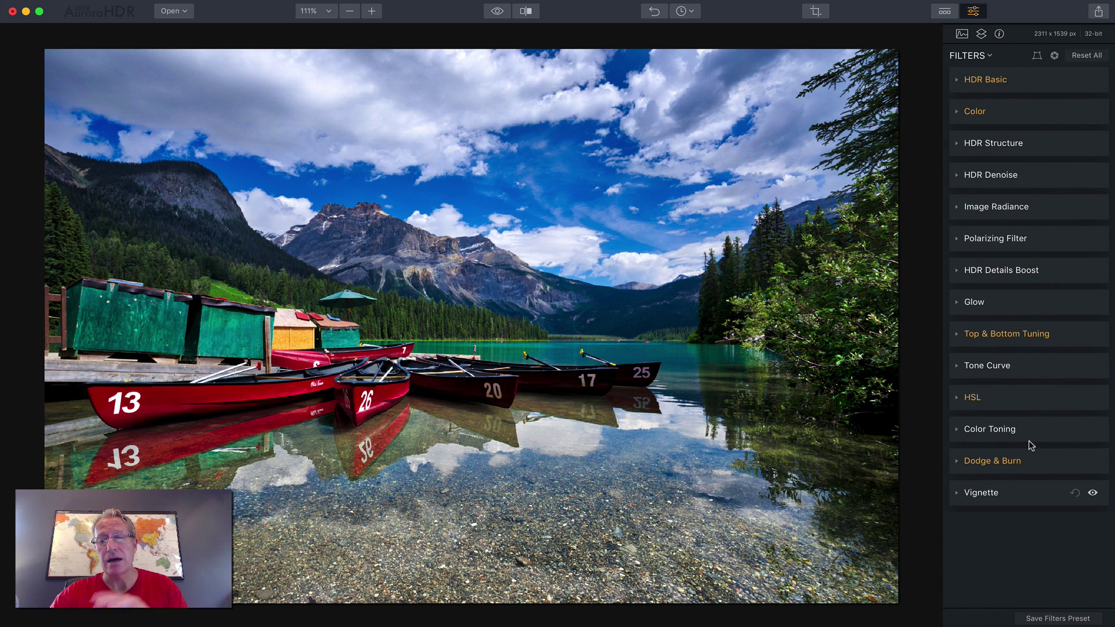
left_click(526, 11)
left_click_drag(475, 123, 413, 123)
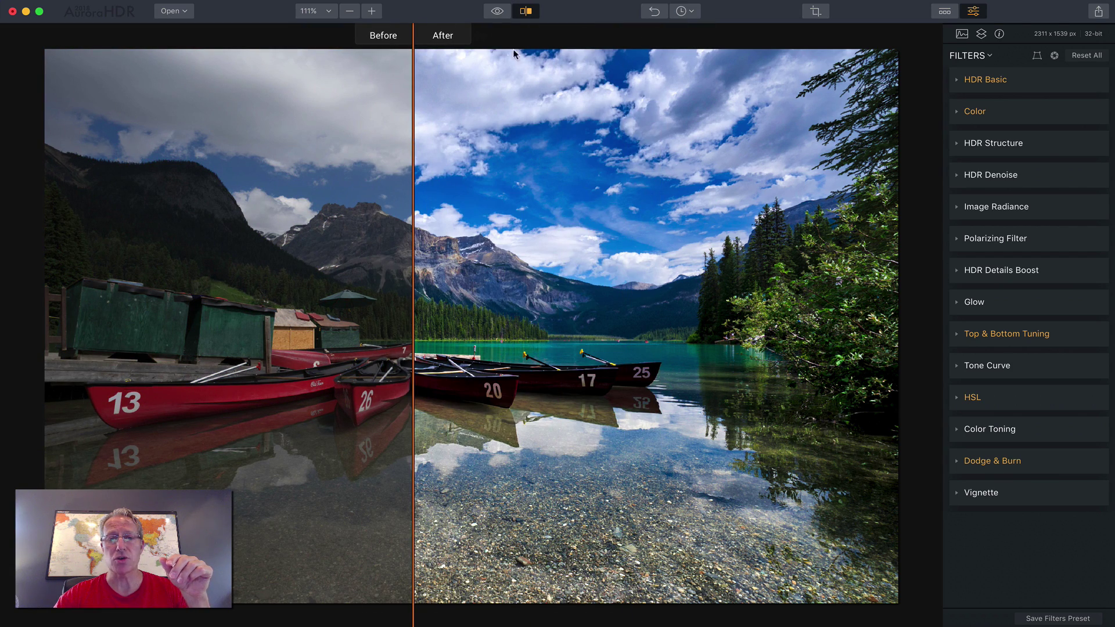
left_click(525, 11)
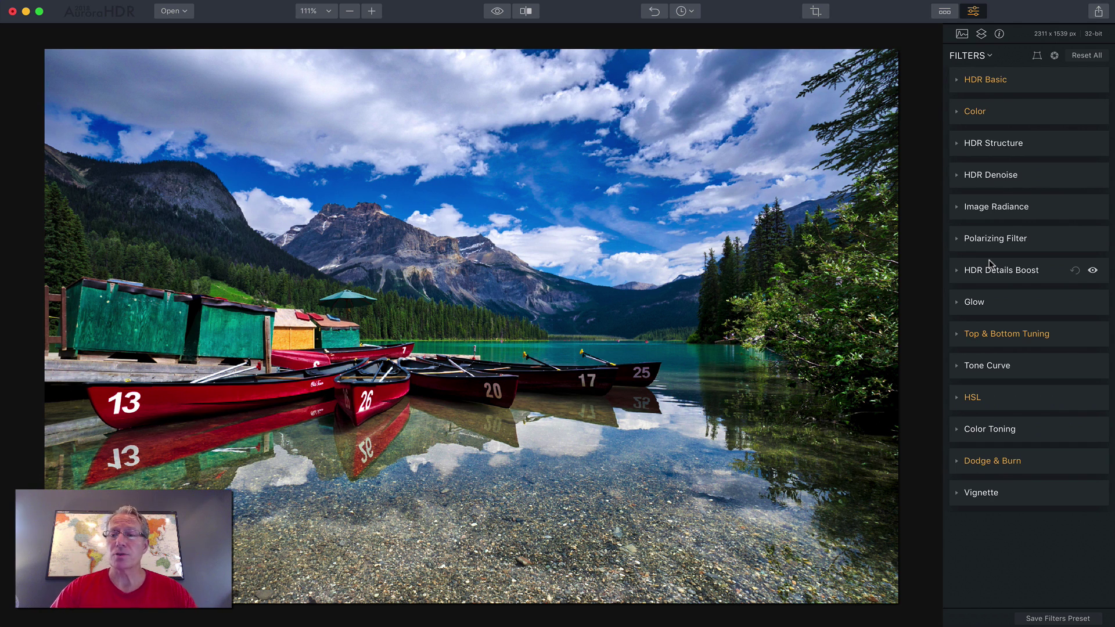
Add a new adjustment layer in the Layers panel with HDR Structure Amount 100
left_click(981, 34)
left_click(1102, 53)
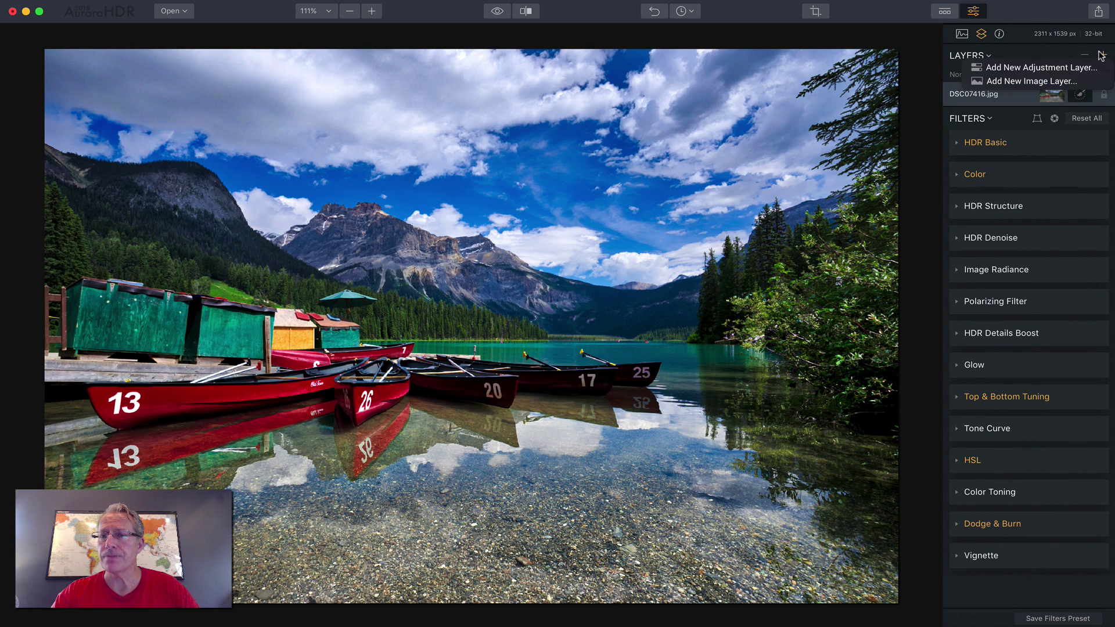
left_click(1056, 69)
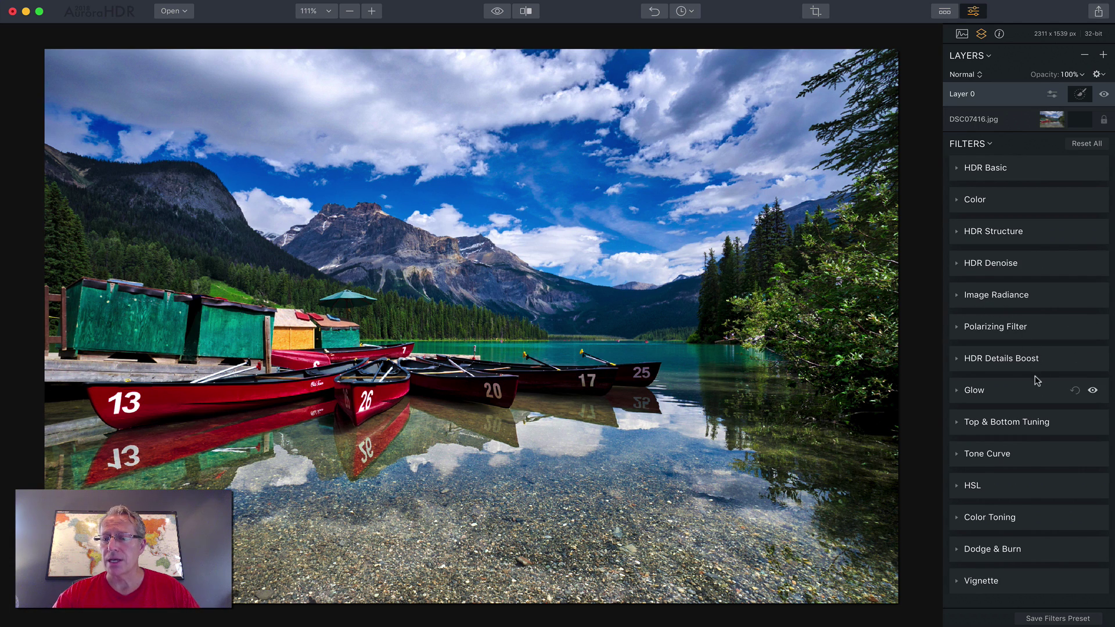
left_click(1022, 232)
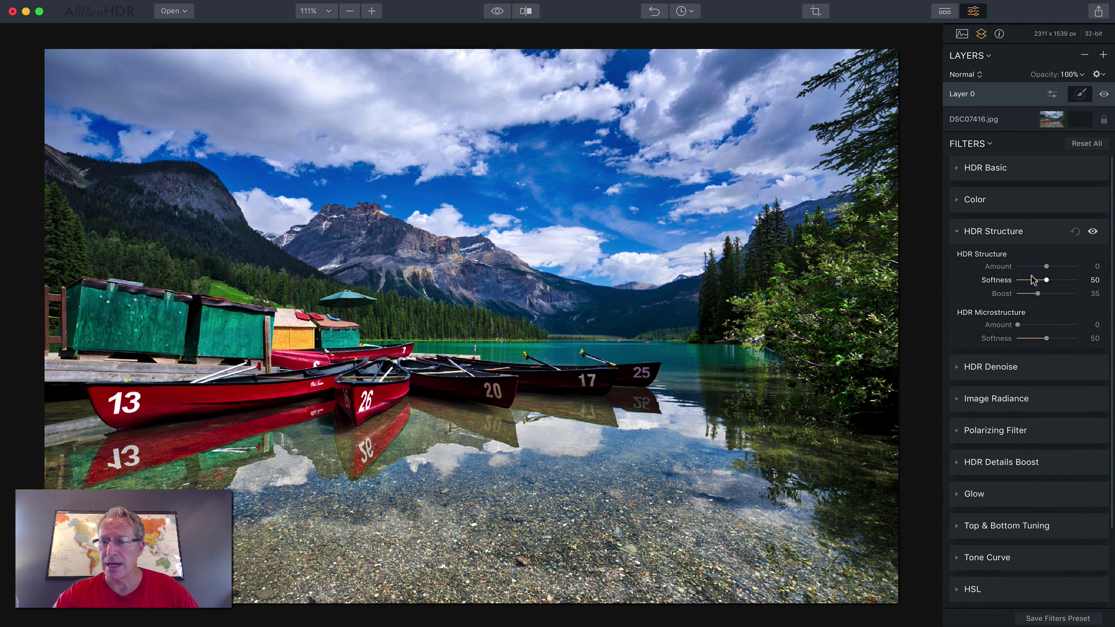
left_click_drag(1044, 268, 1076, 267)
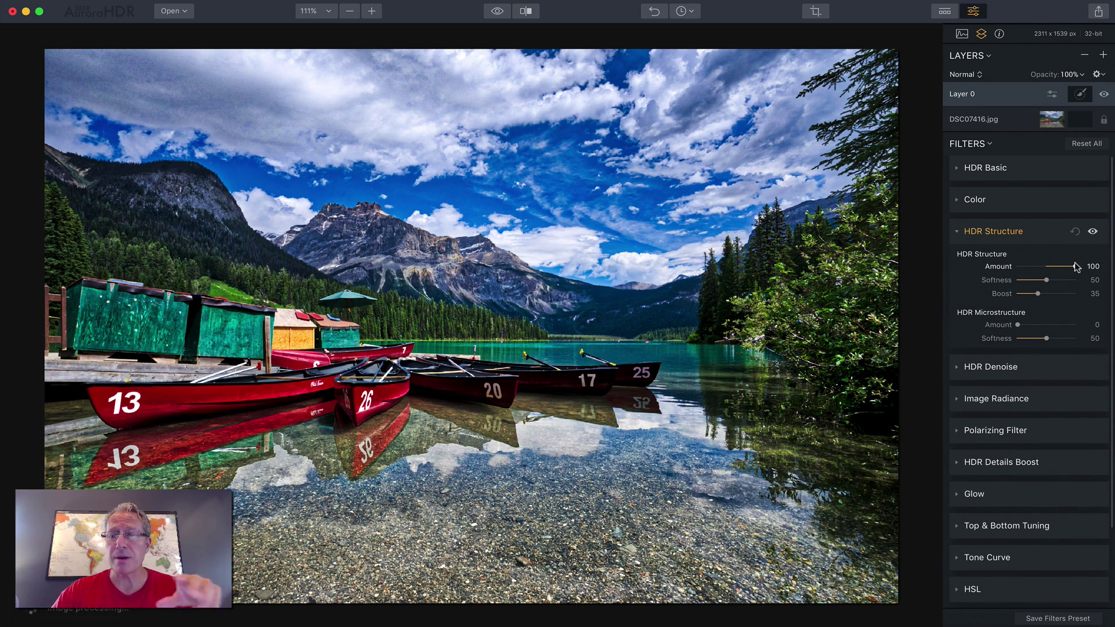
Paint Layer 0's mask over the mountain peak area, then toggle the layer to compare
left_click(1080, 94)
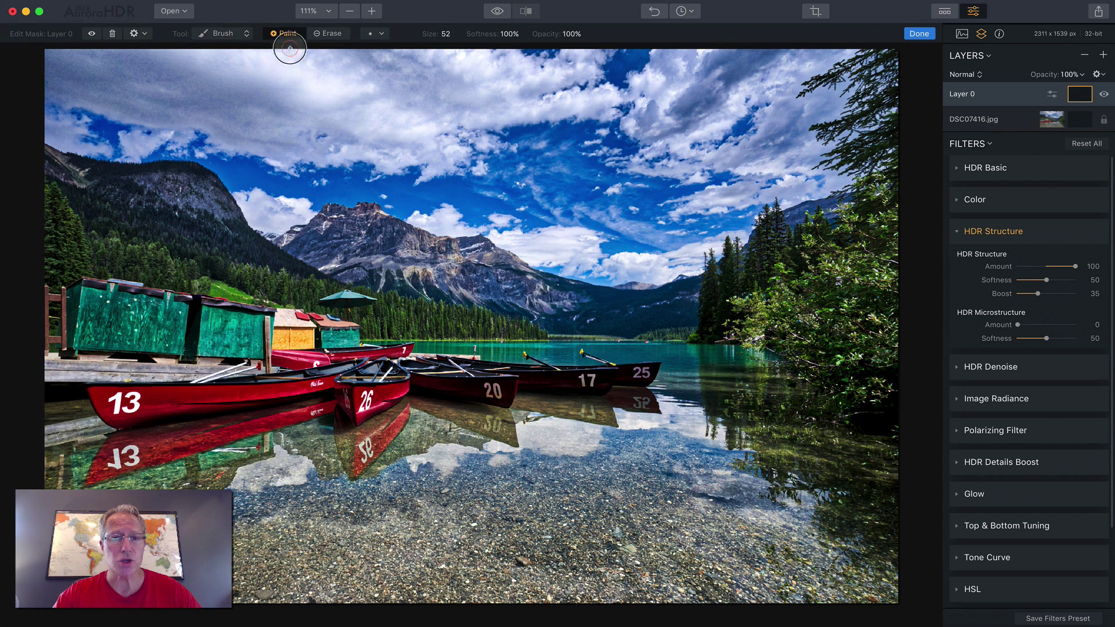
mouse_move(408, 227)
left_mouse_down()
mouse_move(368, 241)
mouse_move(449, 241)
mouse_move(374, 241)
mouse_move(373, 224)
mouse_move(404, 250)
mouse_move(504, 265)
mouse_move(459, 272)
mouse_move(532, 288)
left_mouse_up()
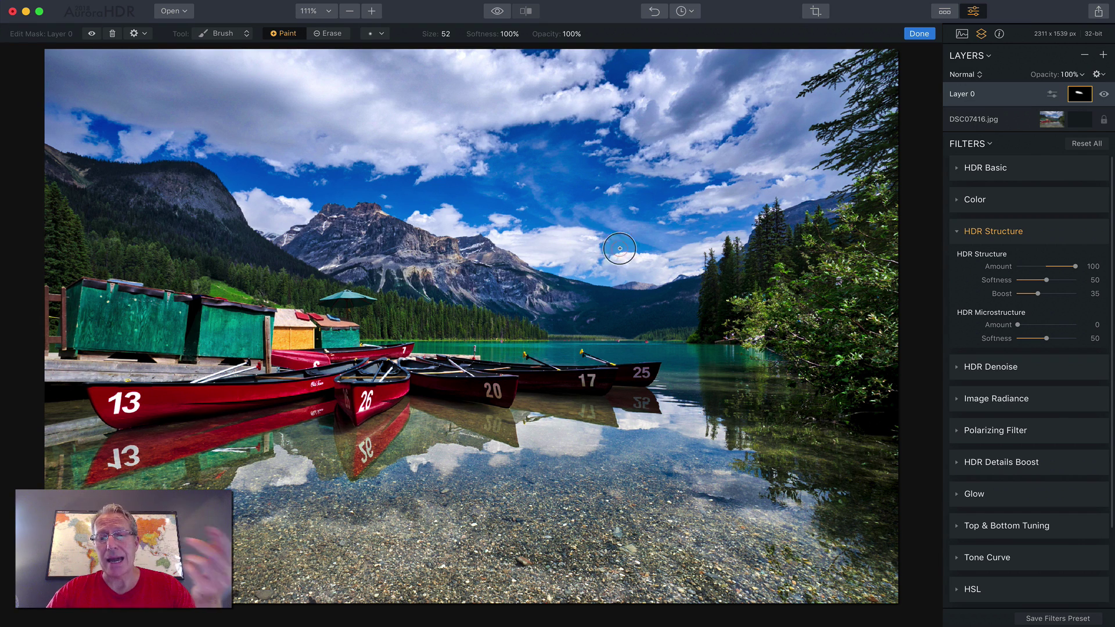
left_click(921, 34)
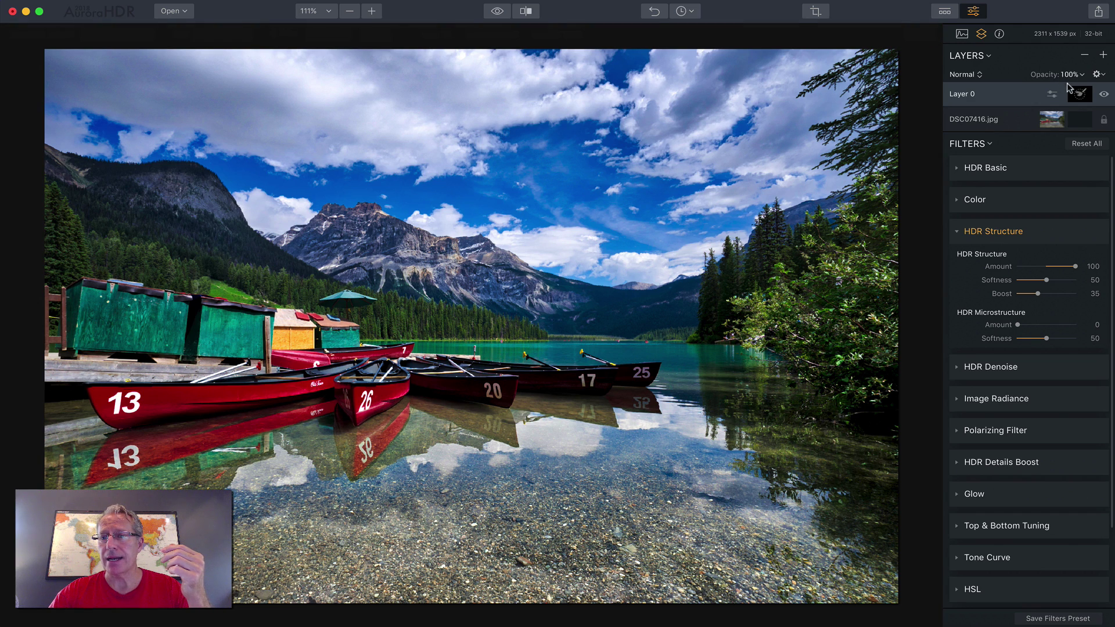
left_click(1104, 94)
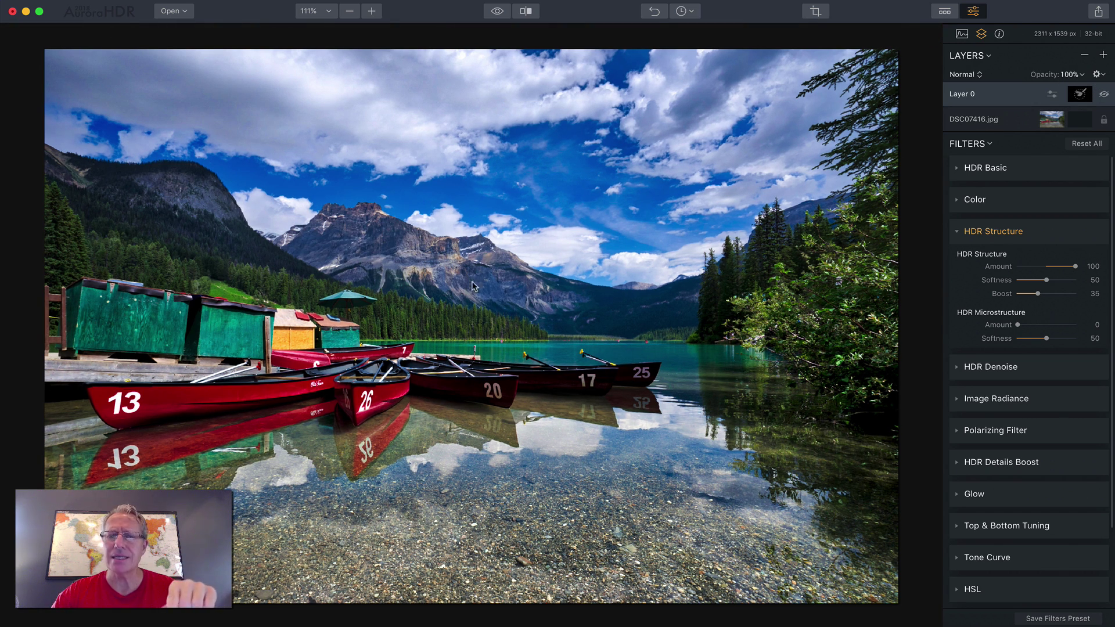
left_click(1102, 95)
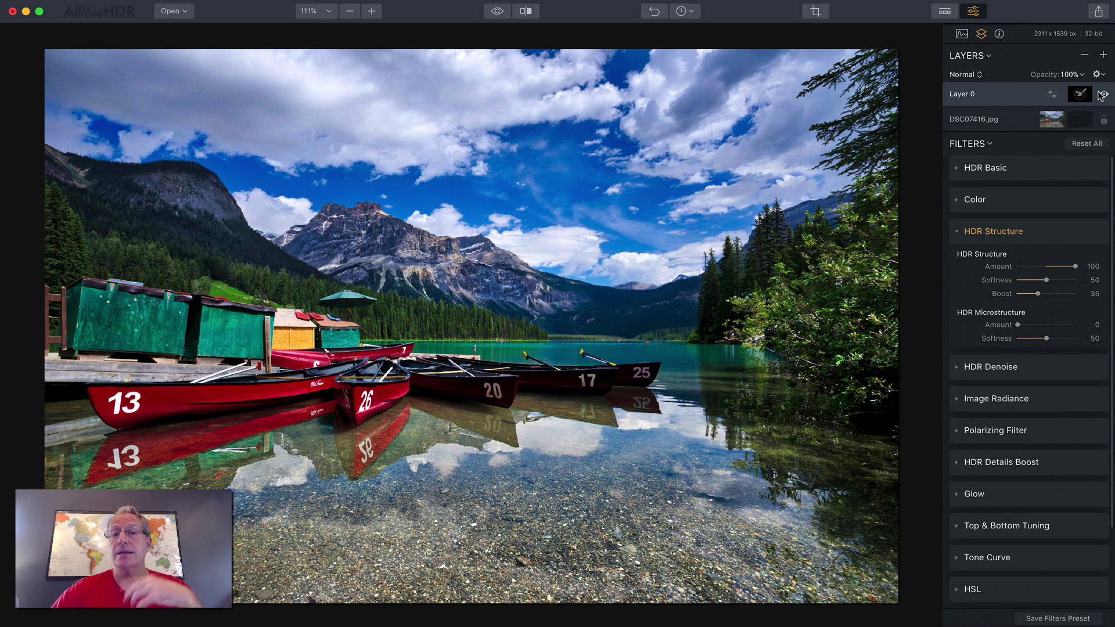
Add Layer 1 with HDR Denoise at Amount 69, Smooth 149, Boost 48
left_click(1103, 55)
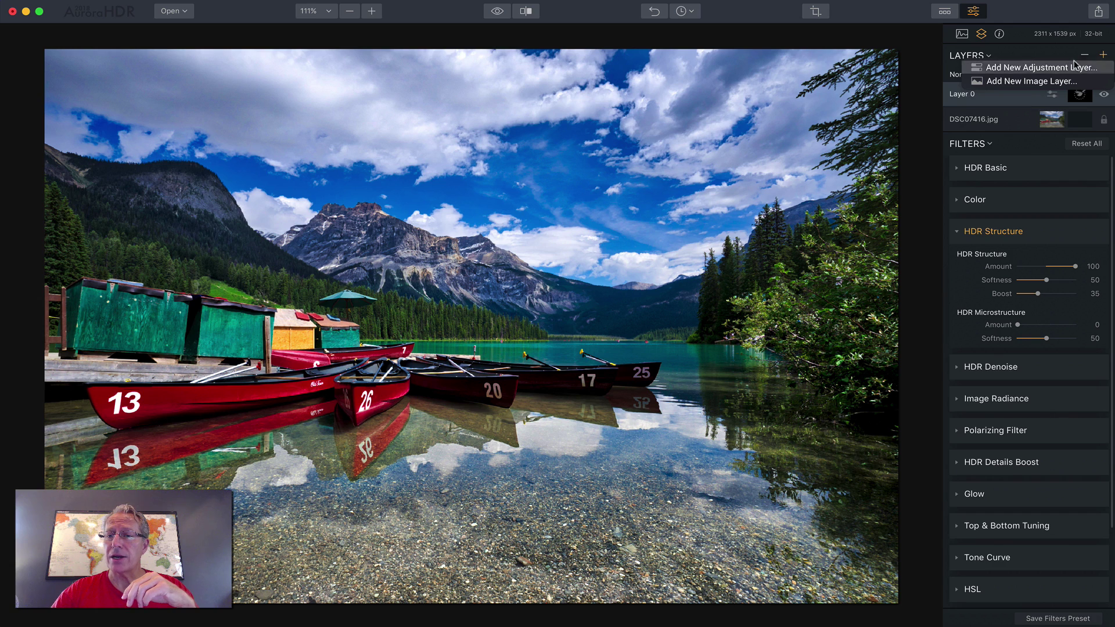
left_click(1073, 66)
left_click(1021, 259)
left_click(1023, 288)
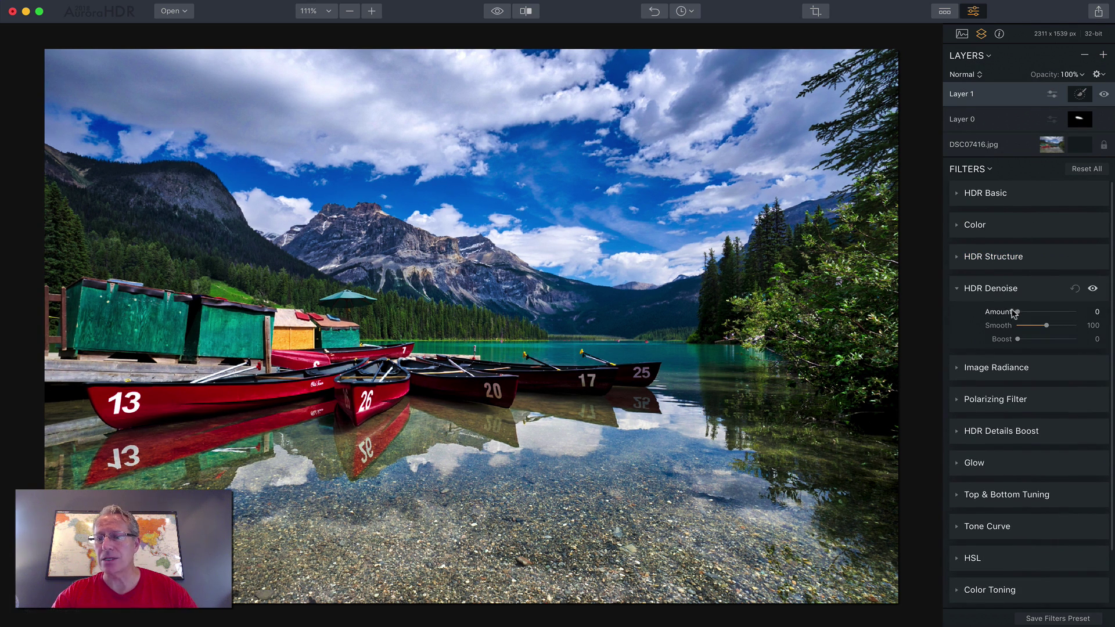
left_click_drag(1016, 312, 1043, 340)
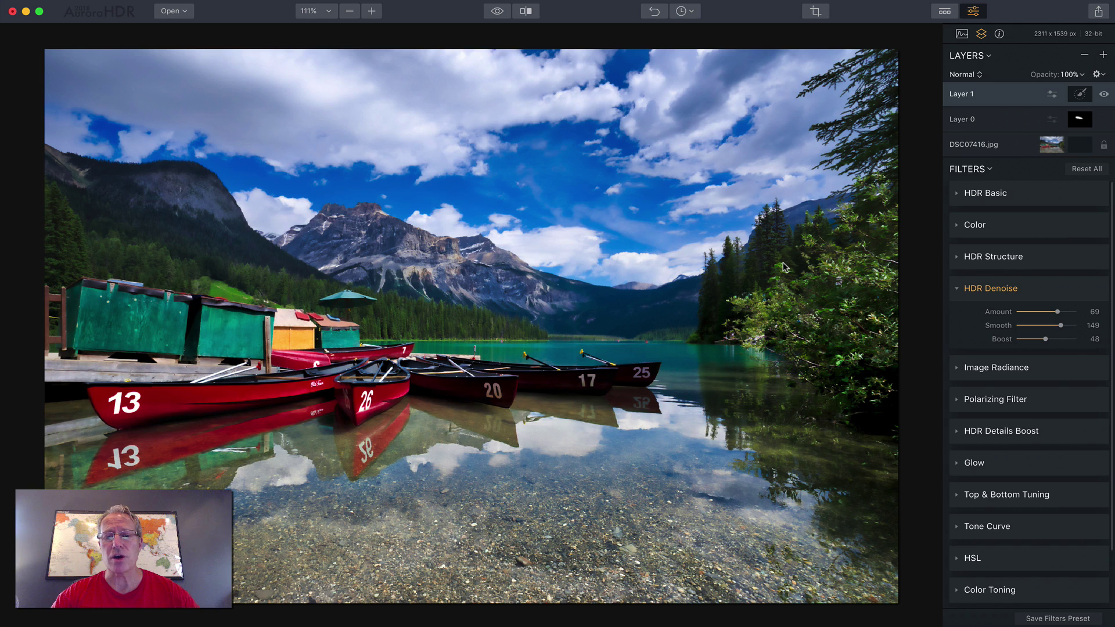
Paint Layer 1's mask across the sky with a size-160 brush, checking the red overlay
left_click(1080, 94)
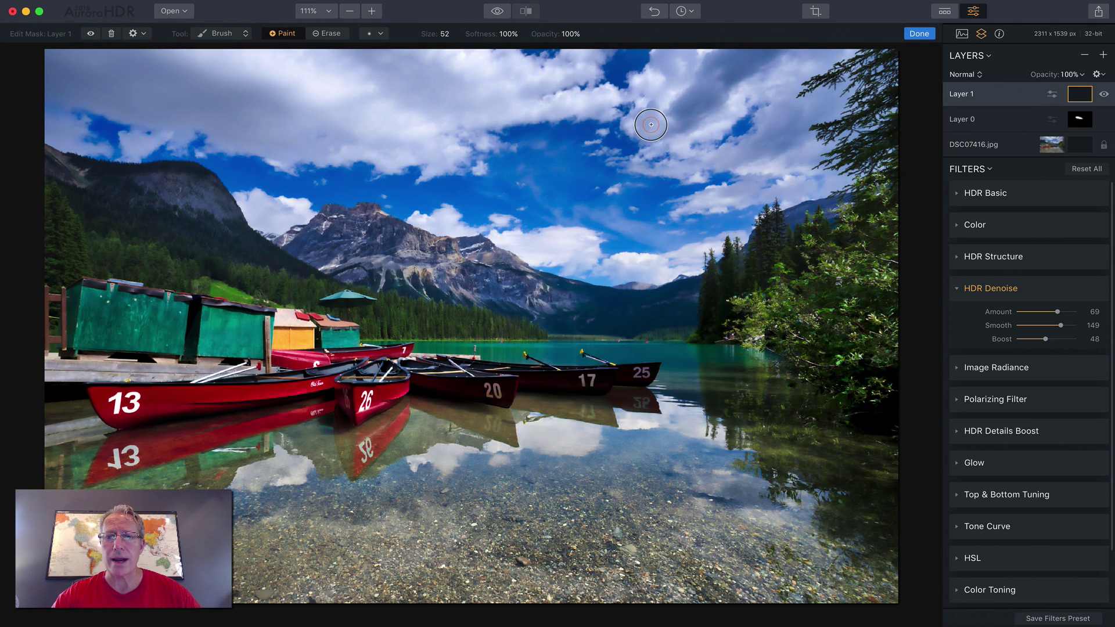
key("bracketright")
key("bracketright")
key("bracketright")
key("bracketright")
key("bracketright")
key("bracketright")
key("bracketright")
key("bracketright")
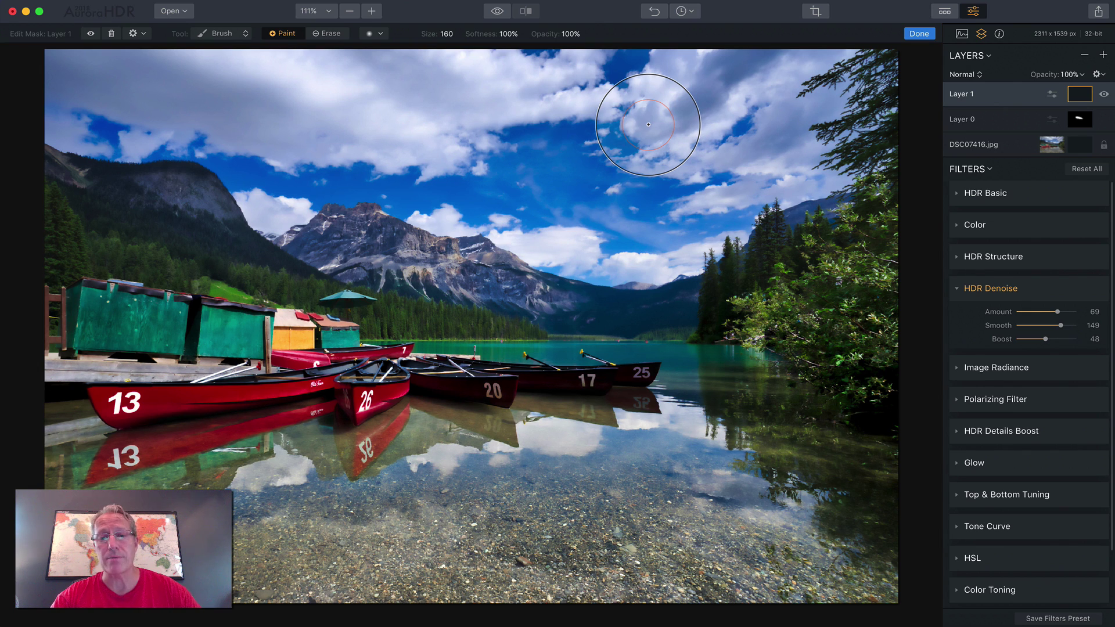
mouse_move(648, 124)
left_mouse_down()
mouse_move(771, 90)
mouse_move(740, 83)
mouse_move(877, 84)
mouse_move(752, 178)
left_mouse_up()
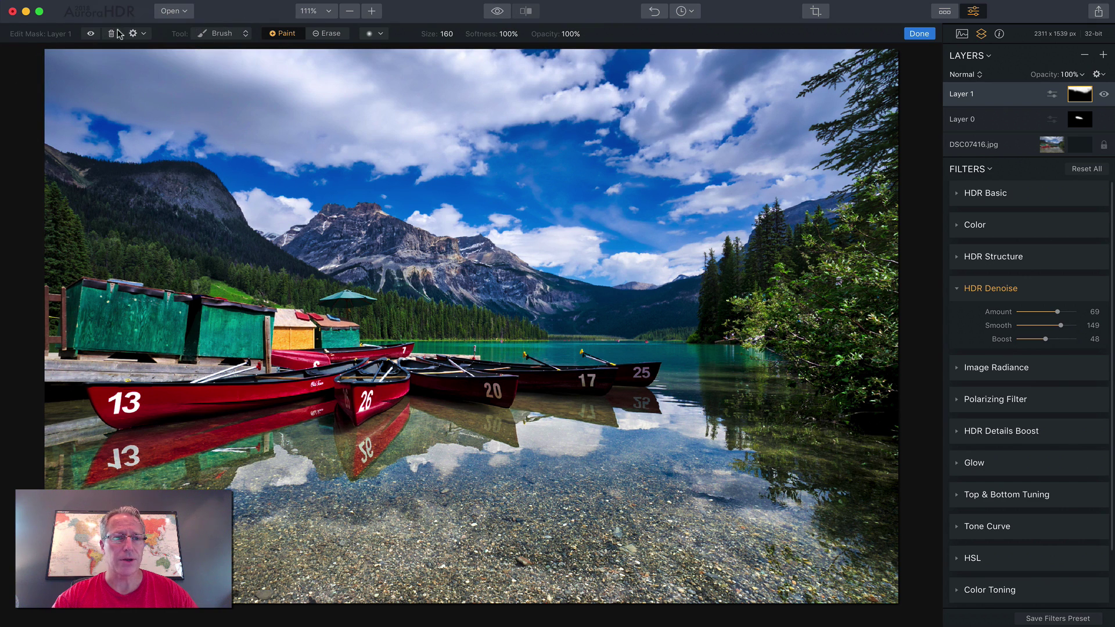
left_click(91, 33)
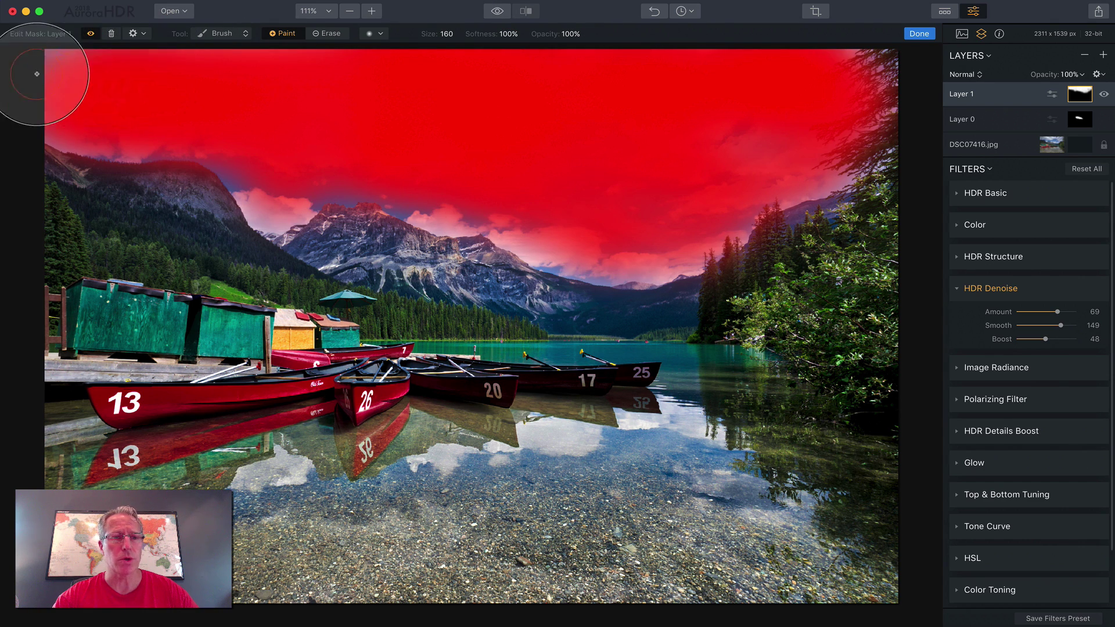
left_click(319, 179)
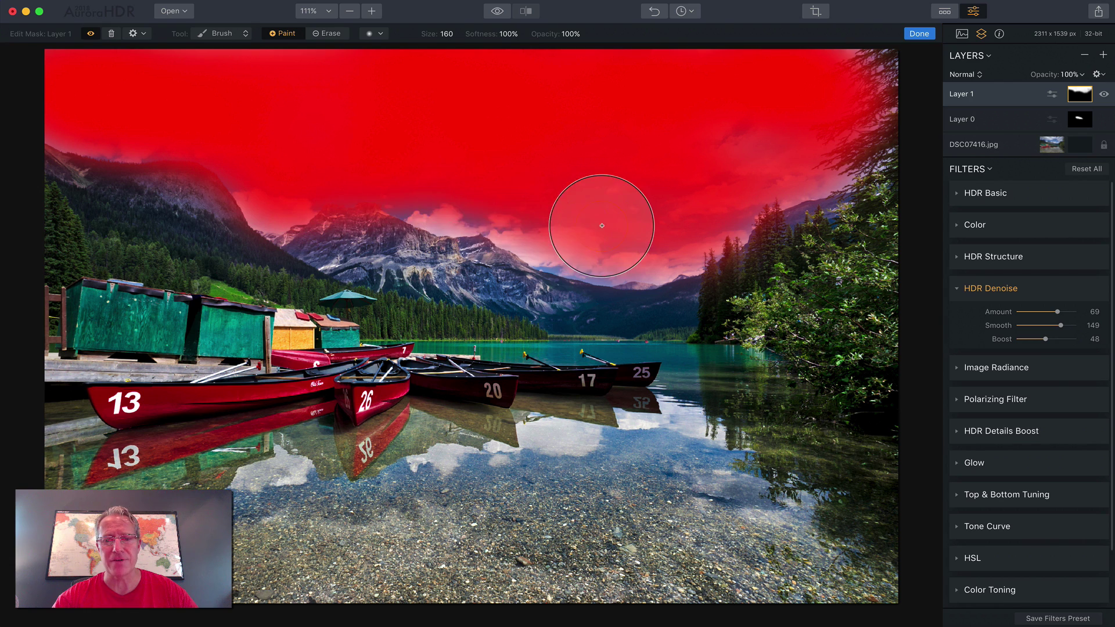
mouse_move(604, 226)
left_mouse_down()
mouse_move(707, 232)
mouse_move(656, 234)
mouse_move(797, 138)
mouse_move(761, 136)
mouse_move(902, 115)
mouse_move(761, 88)
left_mouse_up()
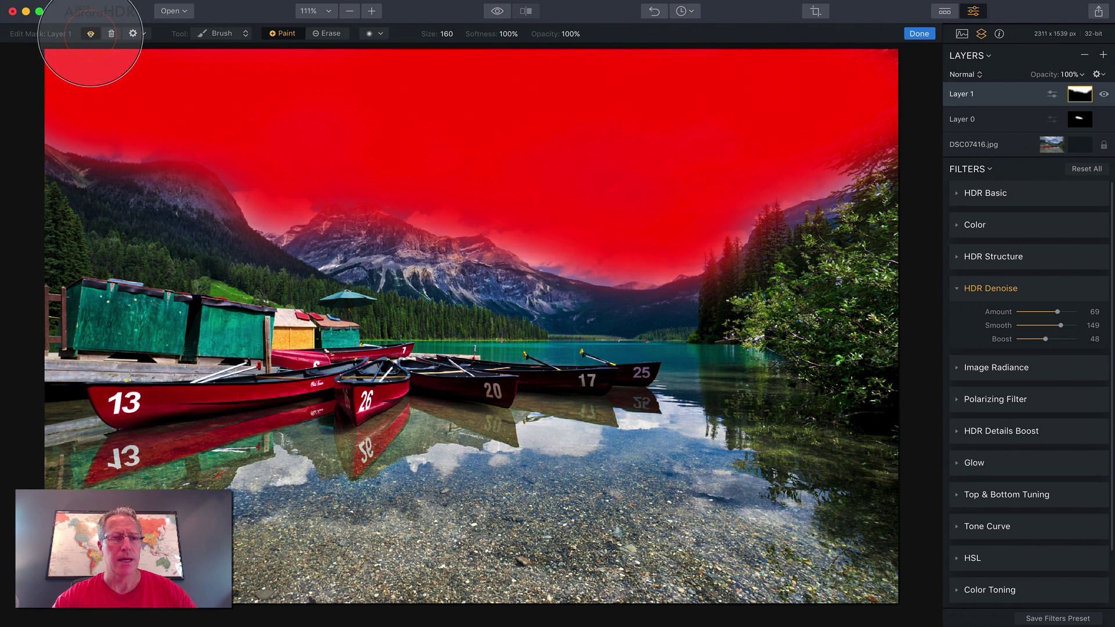
left_click(90, 34)
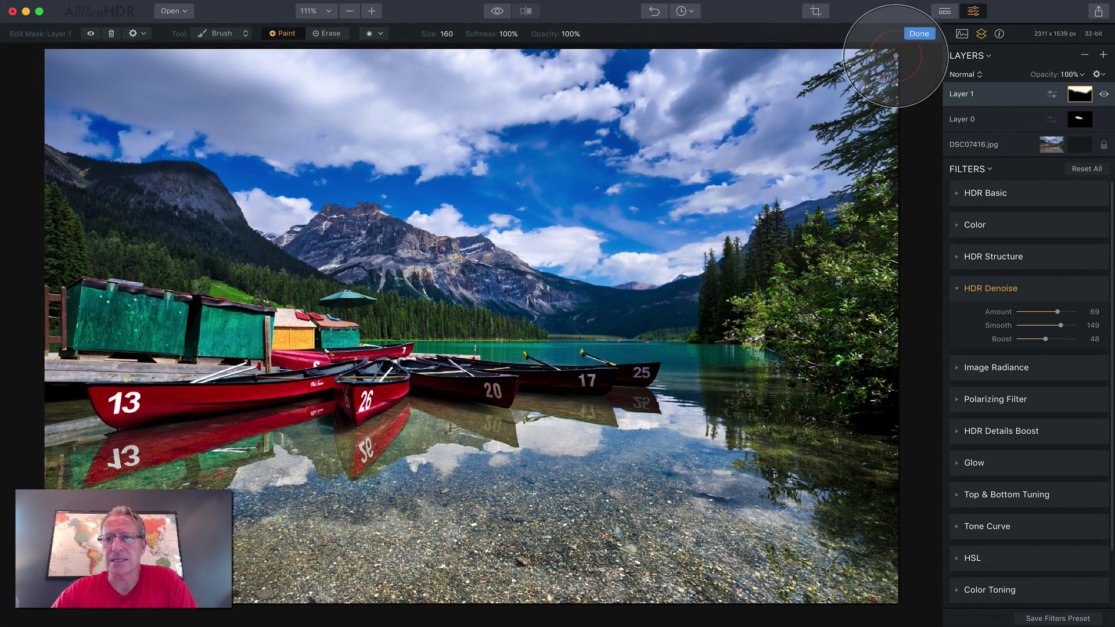
left_click(919, 34)
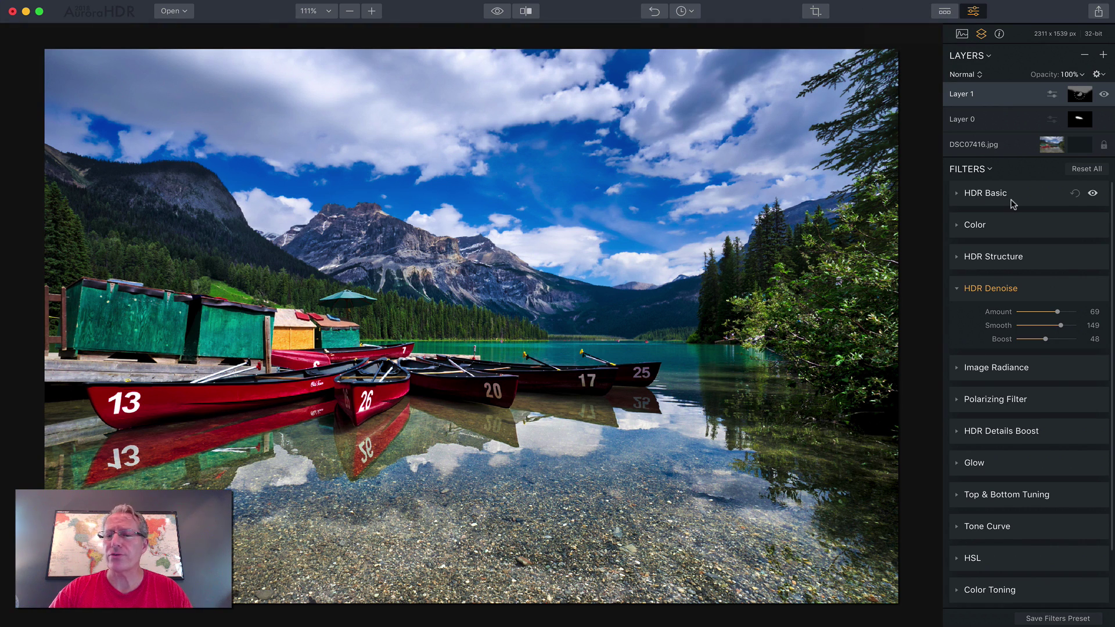
left_click(1102, 94)
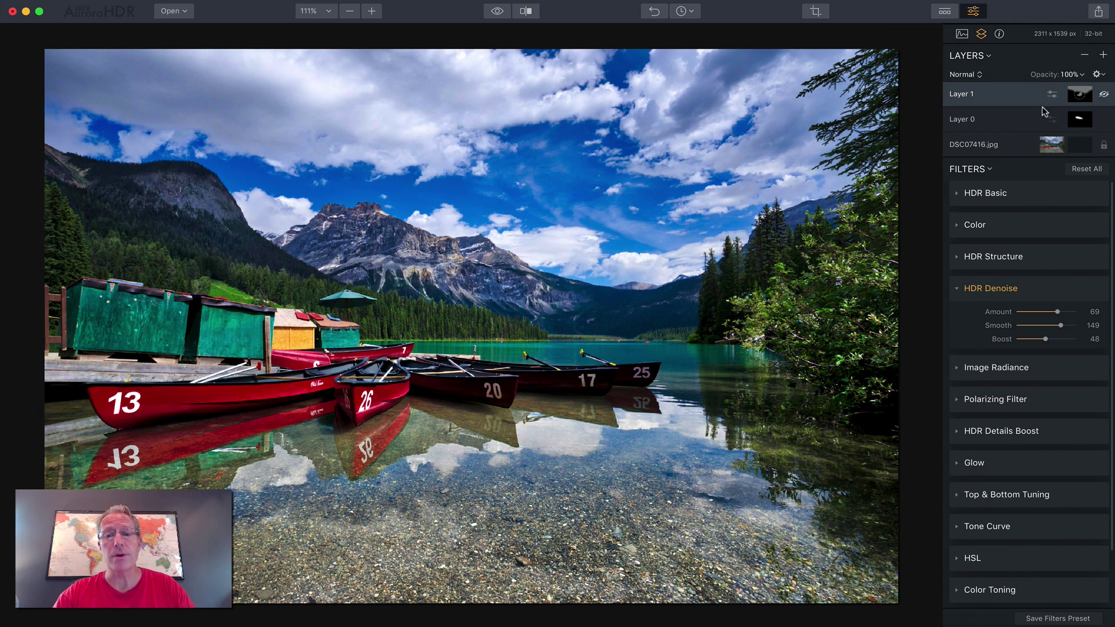
left_click(1102, 94)
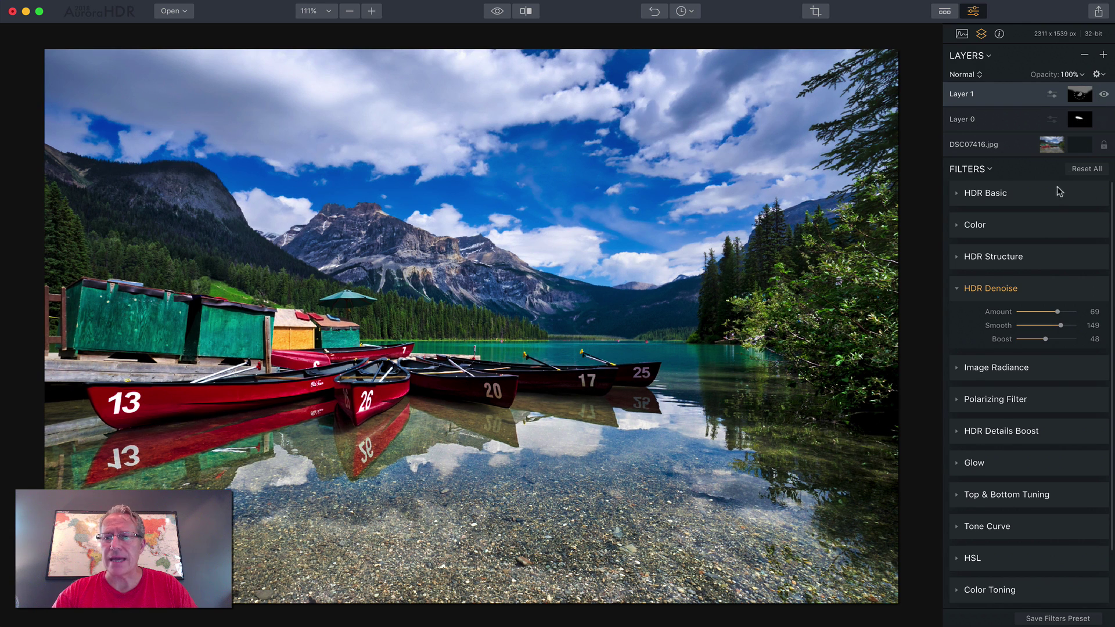
left_click(1054, 290)
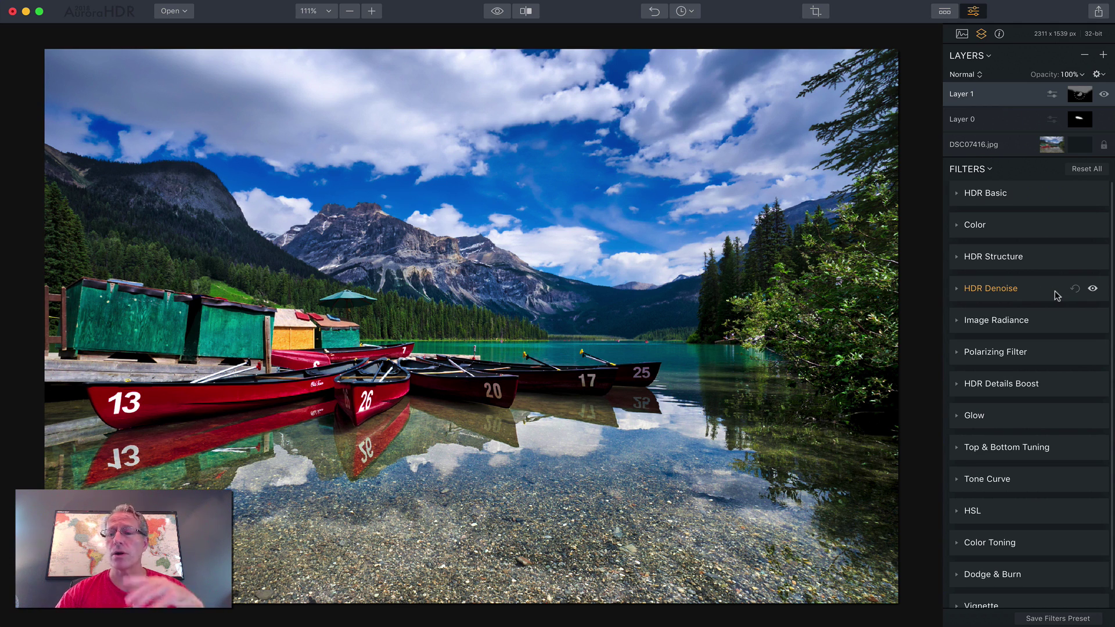
scroll(1055, 291, "down", 1)
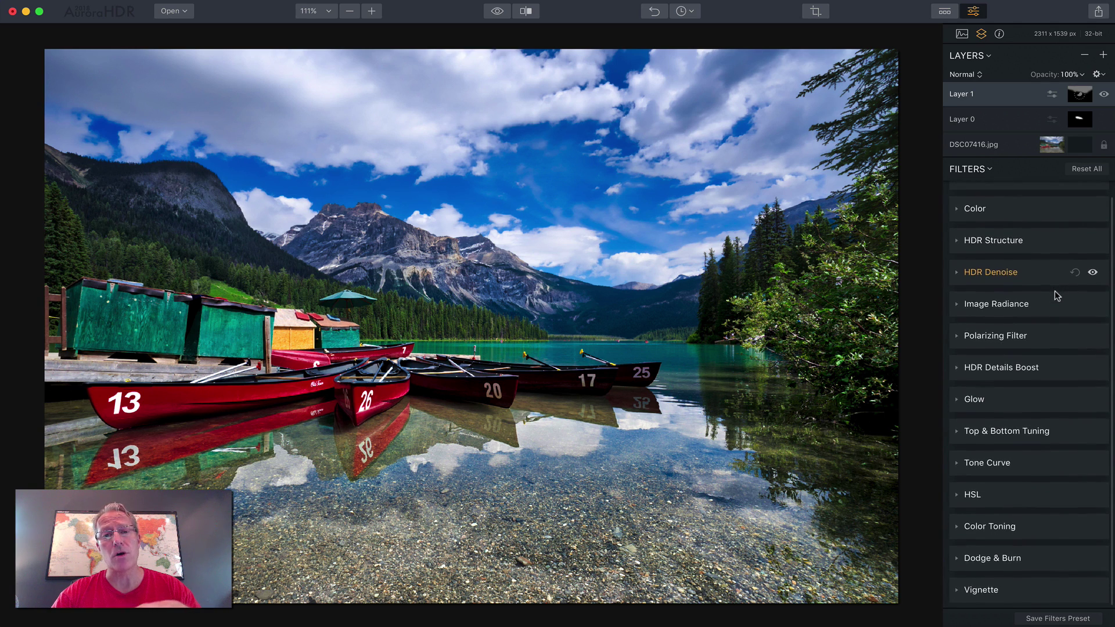
scroll(1054, 292, "up", 1)
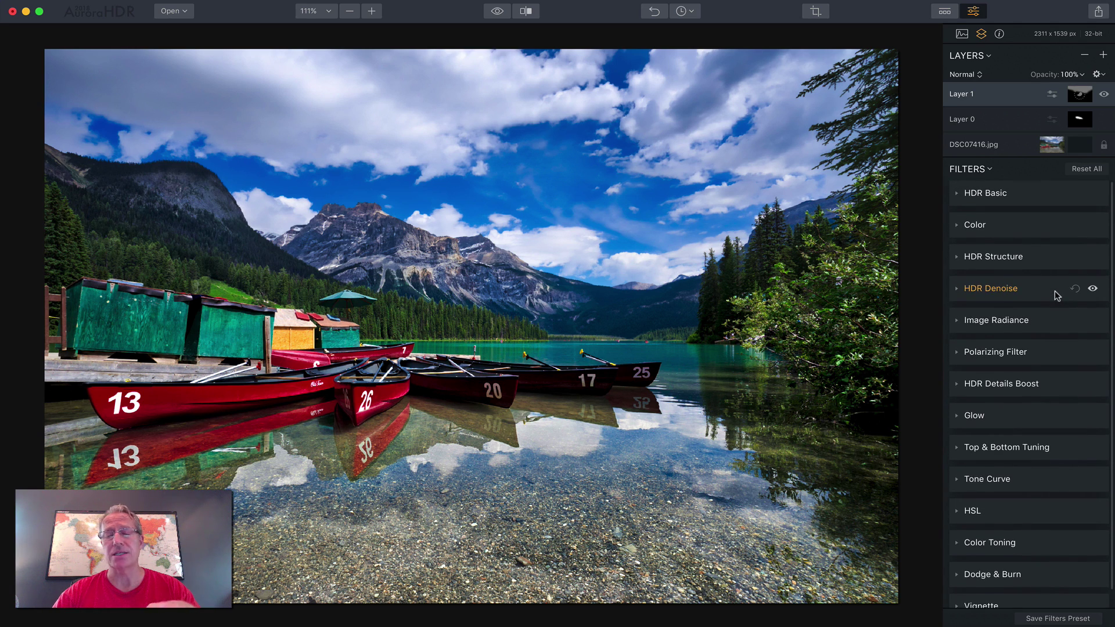